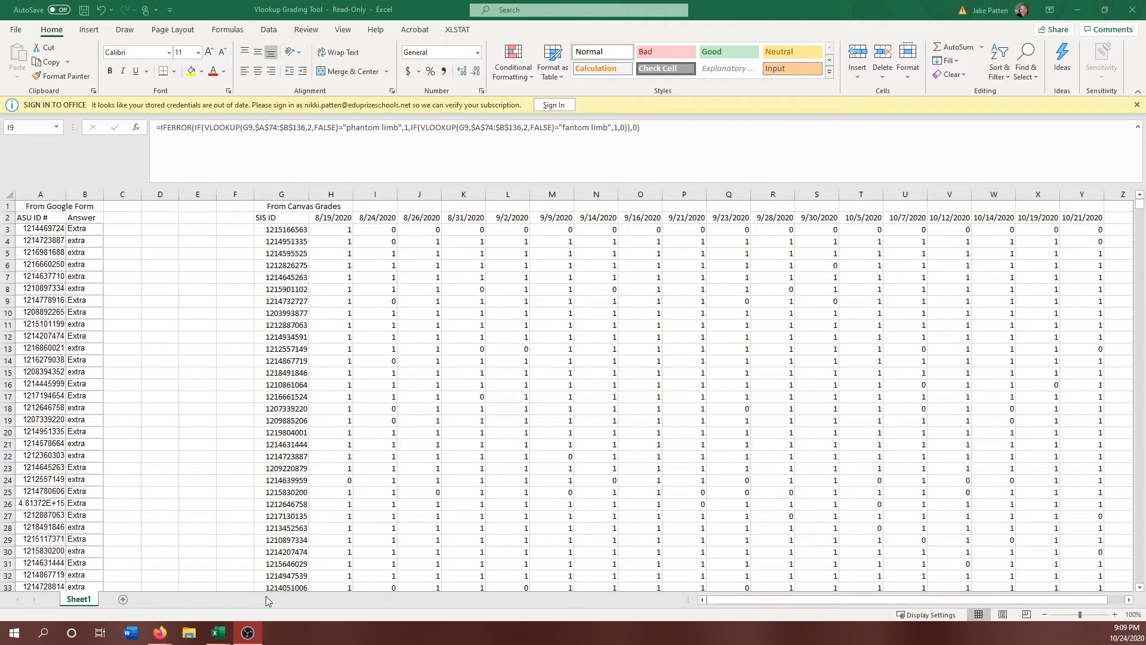
Switch to the SHS 310 Canvas course in Firefox and open its Grades page.
{"action": "mouse_move", "coordinate": [167, 637]}
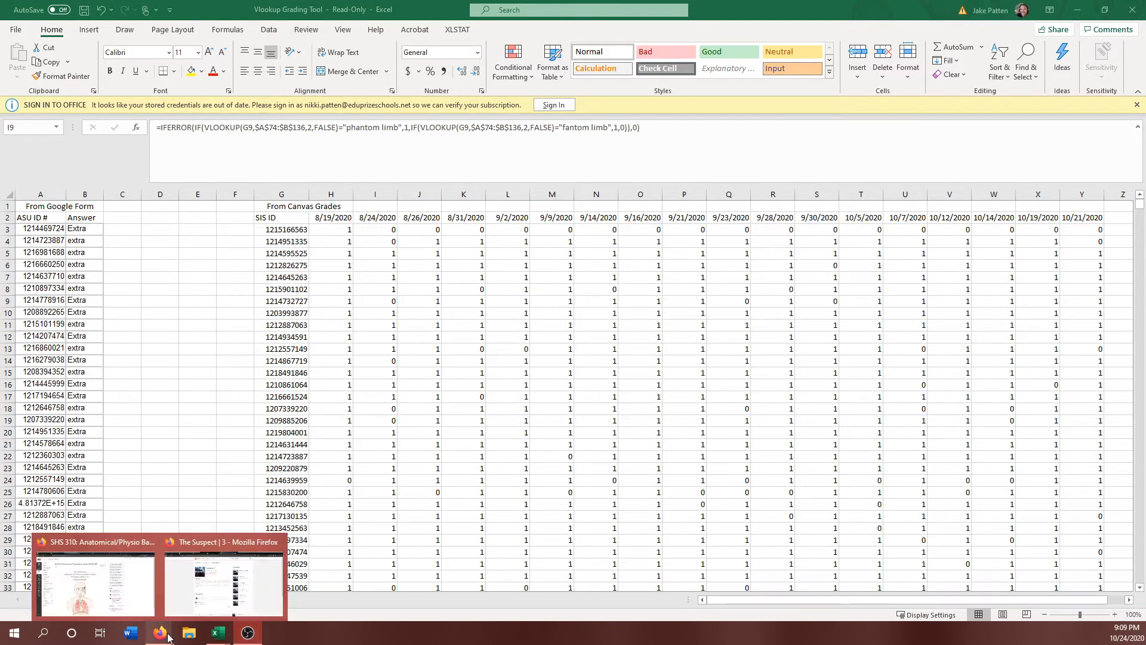
{"action": "left_click", "coordinate": [128, 585]}
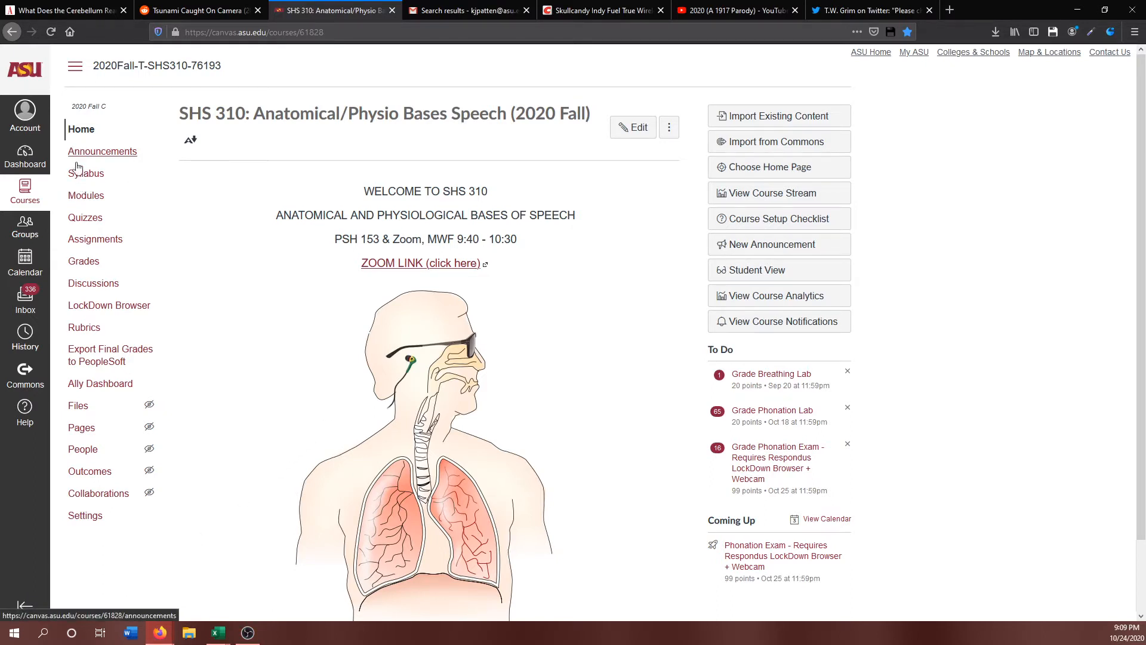
{"action": "left_click", "coordinate": [82, 264]}
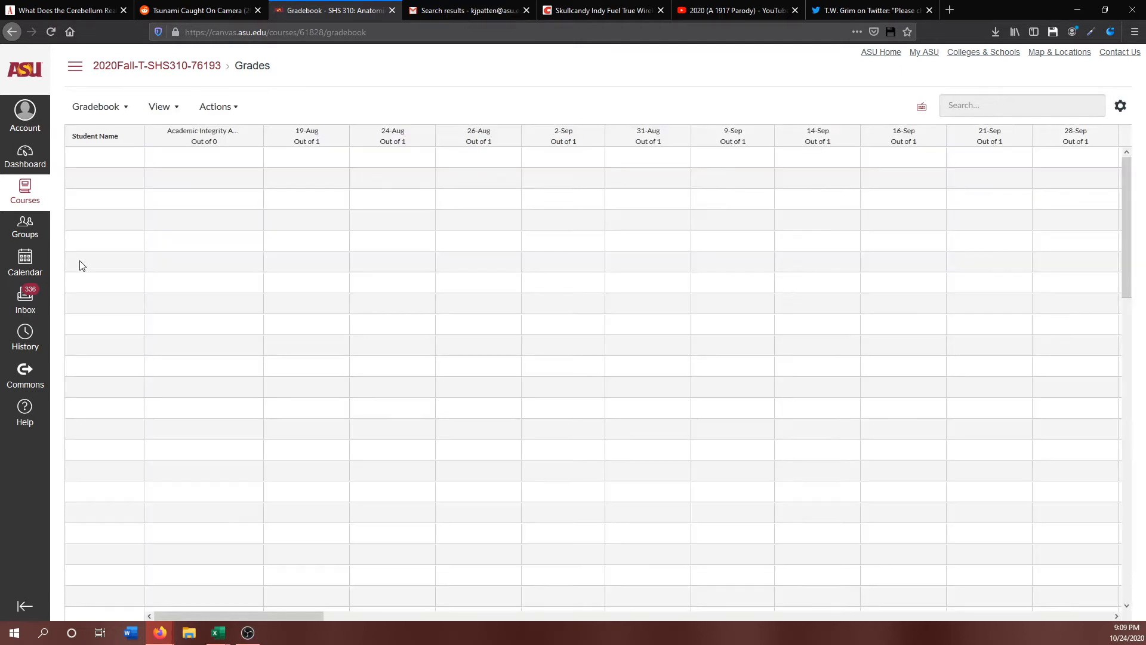
Export the course gradebook as a CSV file and open it with Excel (default).
{"action": "left_click", "coordinate": [236, 109]}
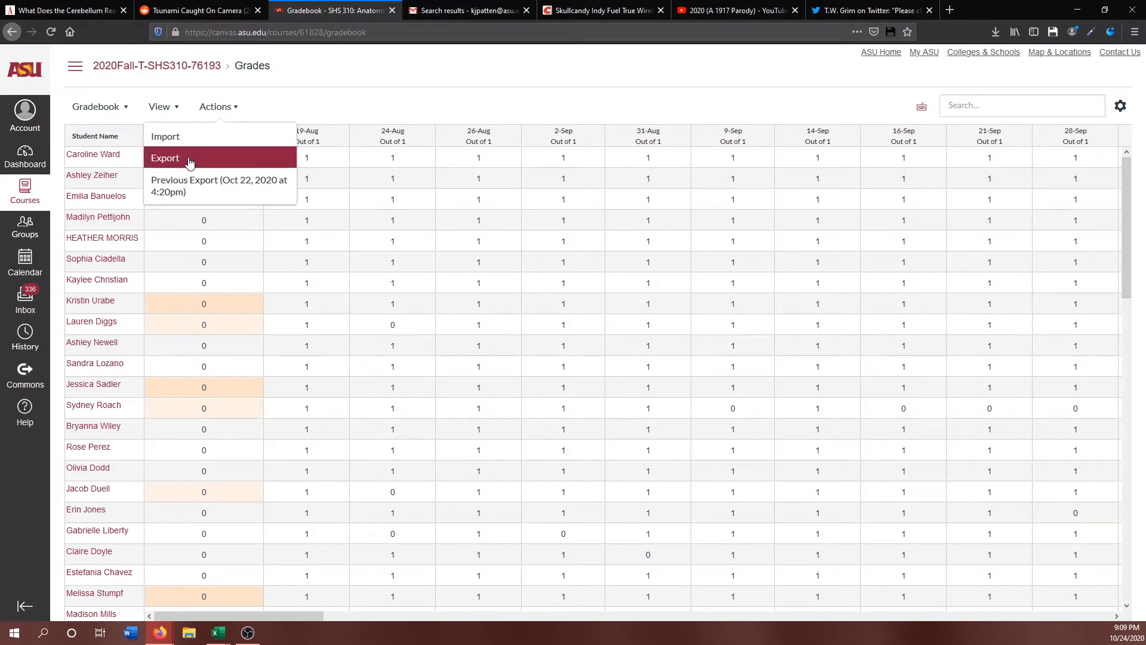
{"action": "left_click", "coordinate": [189, 163]}
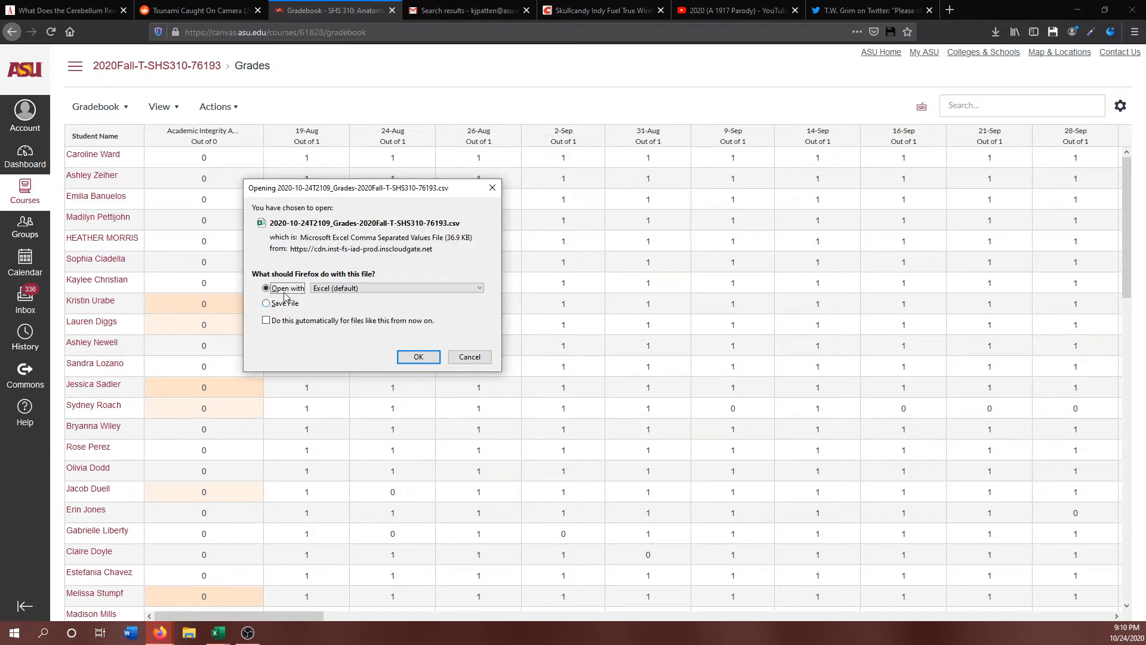
{"action": "left_click", "coordinate": [418, 357]}
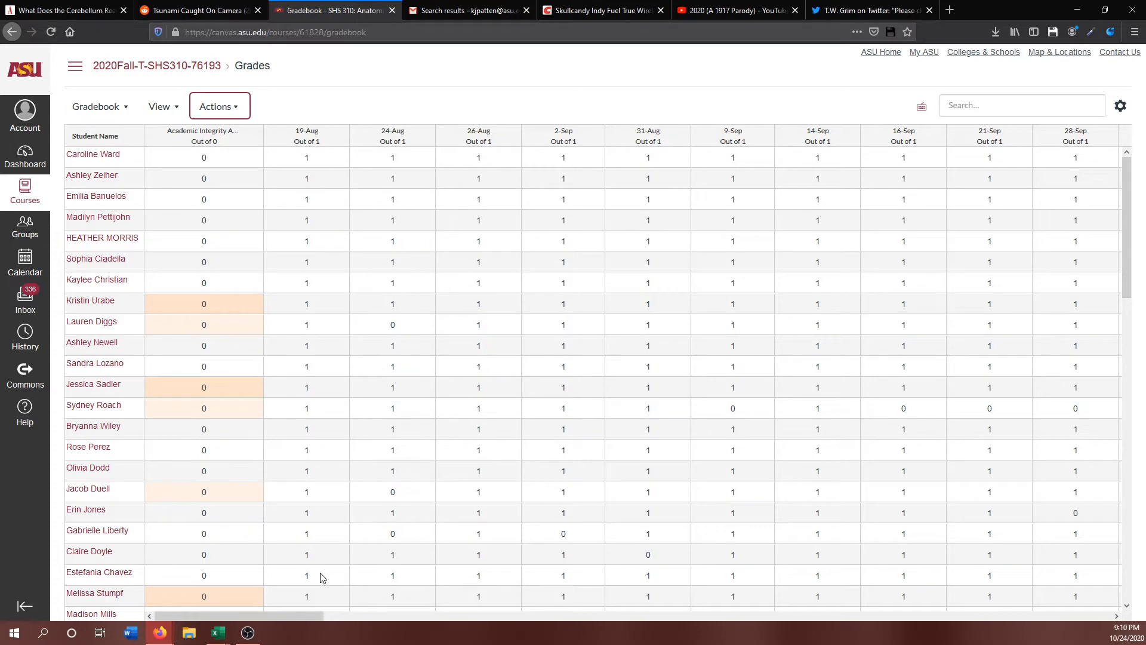
Switch to the grades oct example workbook in Excel and widen the SIS User ID column to fit its full numbers.
{"action": "mouse_move", "coordinate": [215, 634]}
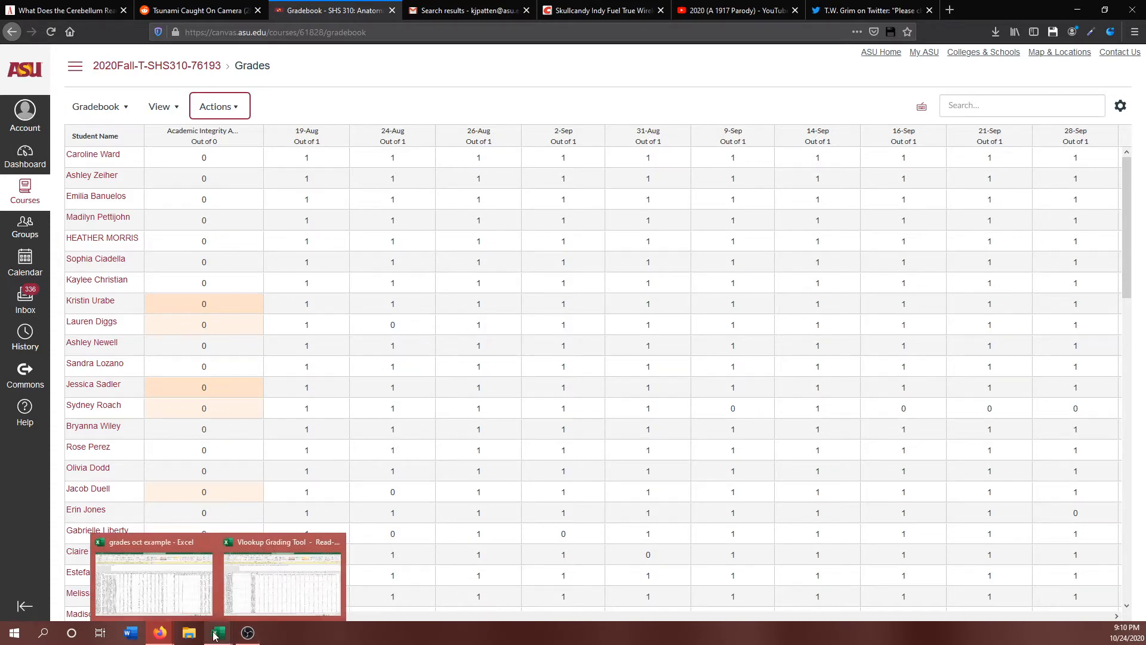
{"action": "left_click", "coordinate": [169, 582]}
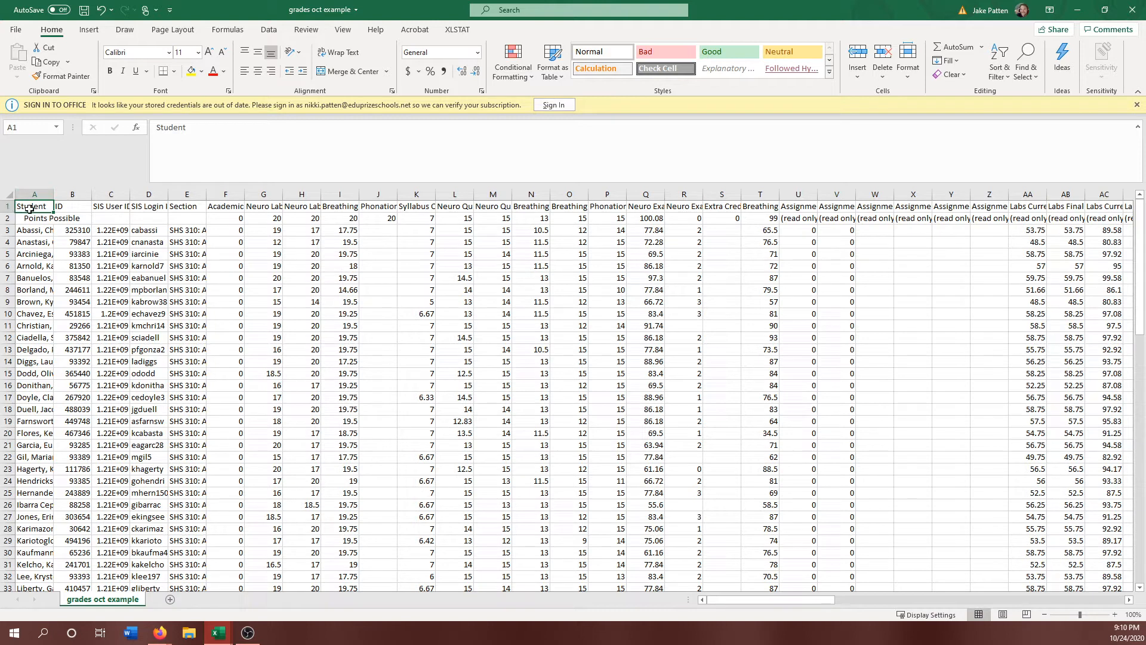
{"action": "left_click", "coordinate": [71, 206]}
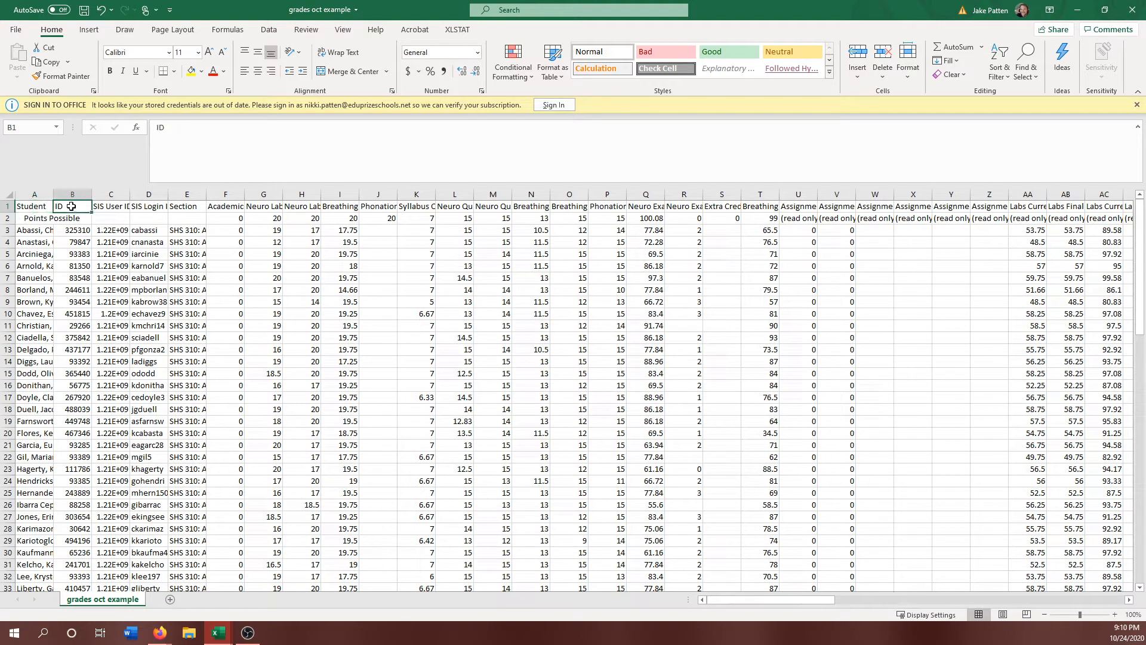
{"action": "left_click", "coordinate": [72, 194]}
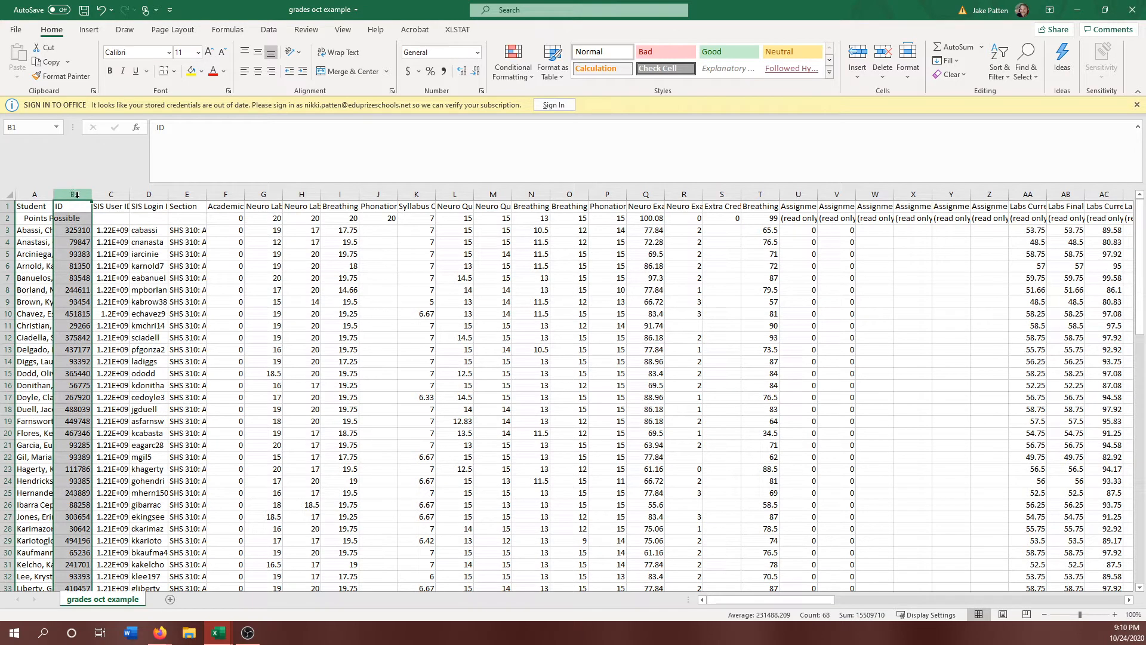
{"action": "left_click", "coordinate": [113, 194]}
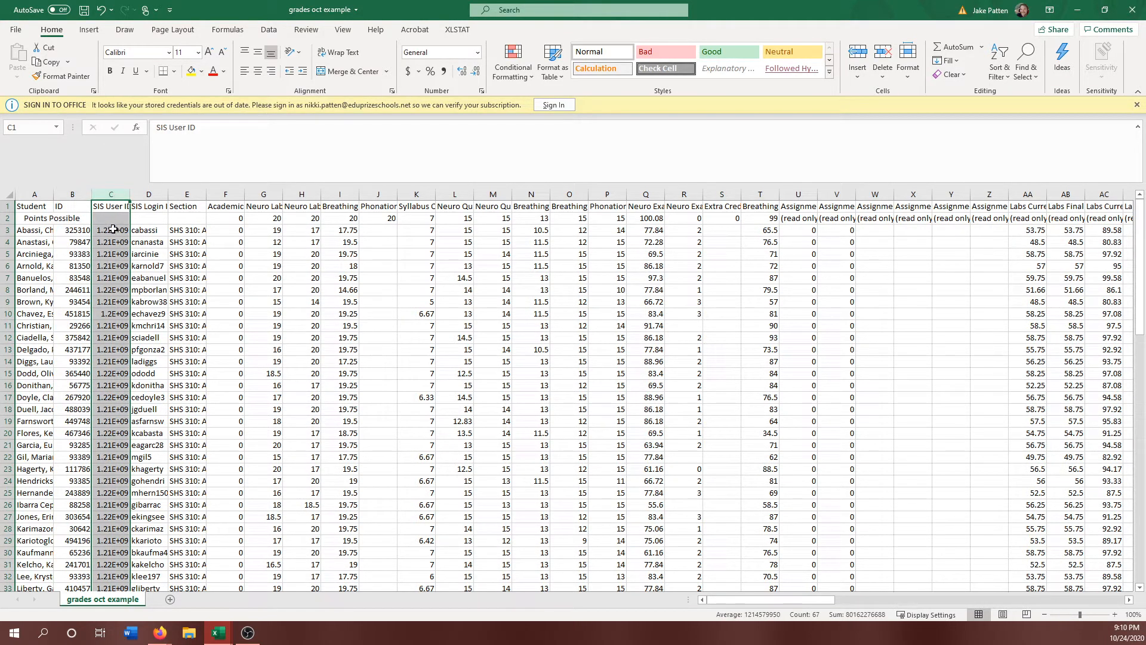
{"action": "double_click", "coordinate": [130, 194]}
{"action": "left_click_drag", "start_coordinate": [143, 192], "coordinate": [146, 192]}
Examine the SIS Login ID, Section and assignment grade columns of the exported gradebook.
{"action": "left_click", "coordinate": [167, 194]}
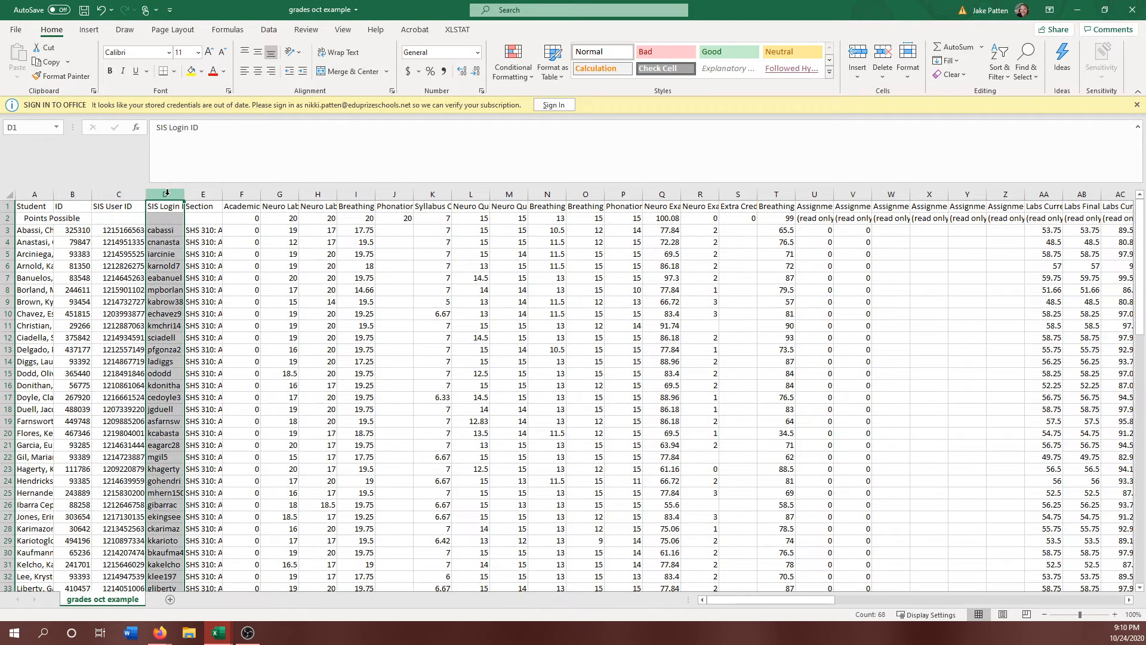
{"action": "left_click", "coordinate": [210, 194]}
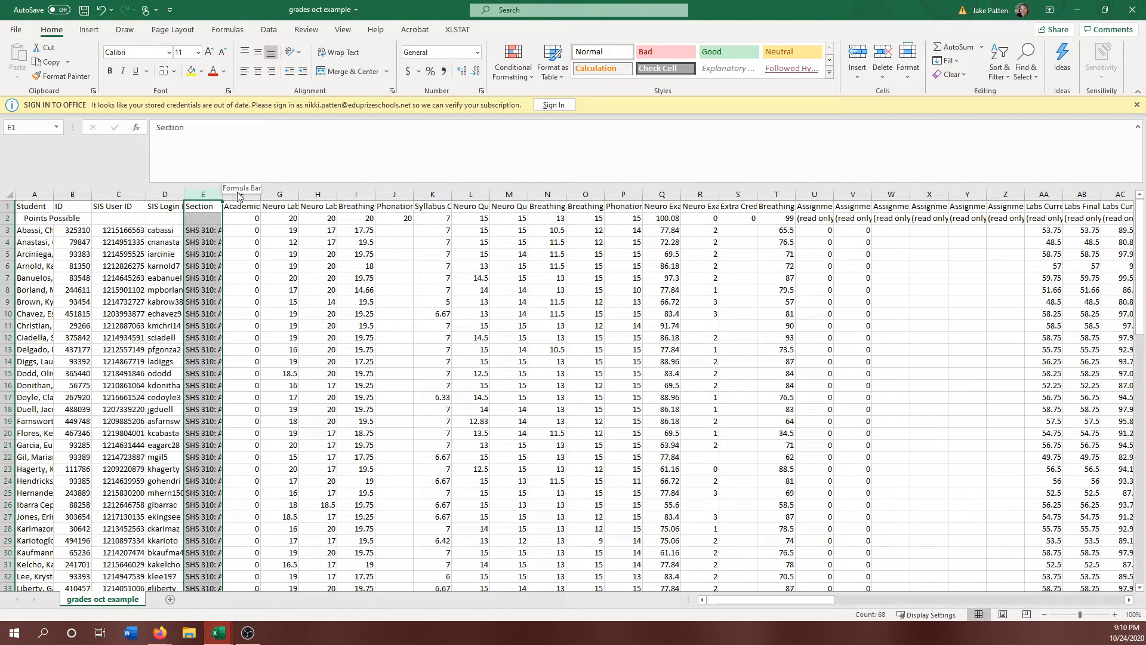
{"action": "left_click_drag", "start_coordinate": [395, 206], "coordinate": [831, 209]}
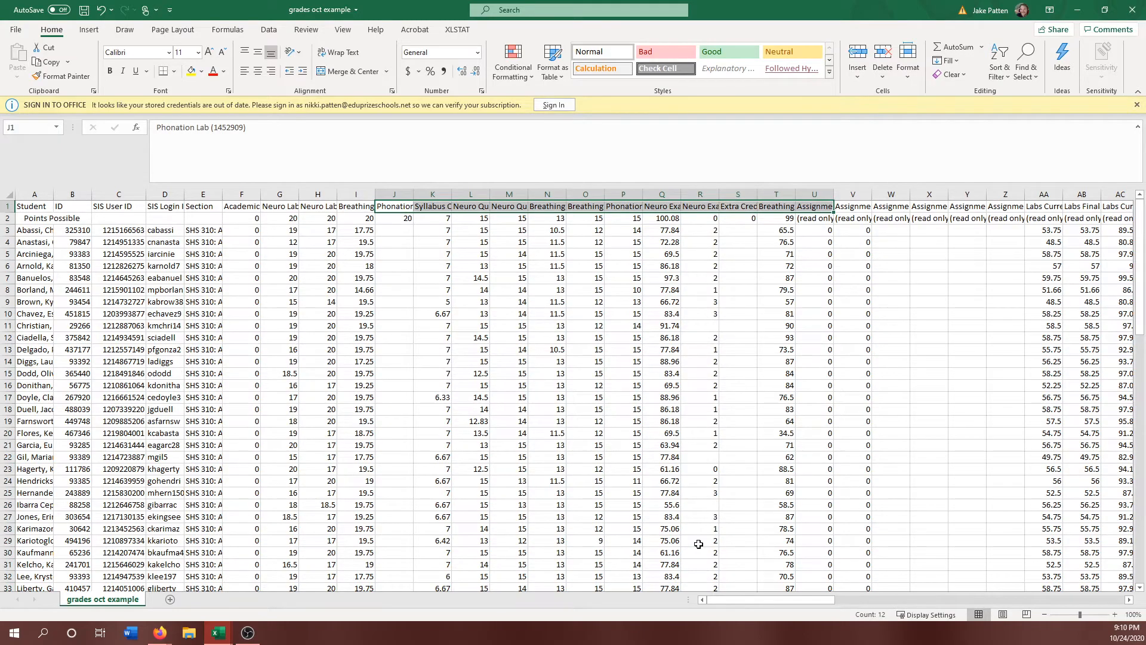
{"action": "left_click_drag", "start_coordinate": [760, 599], "coordinate": [736, 619]}
{"action": "left_click", "coordinate": [599, 410]}
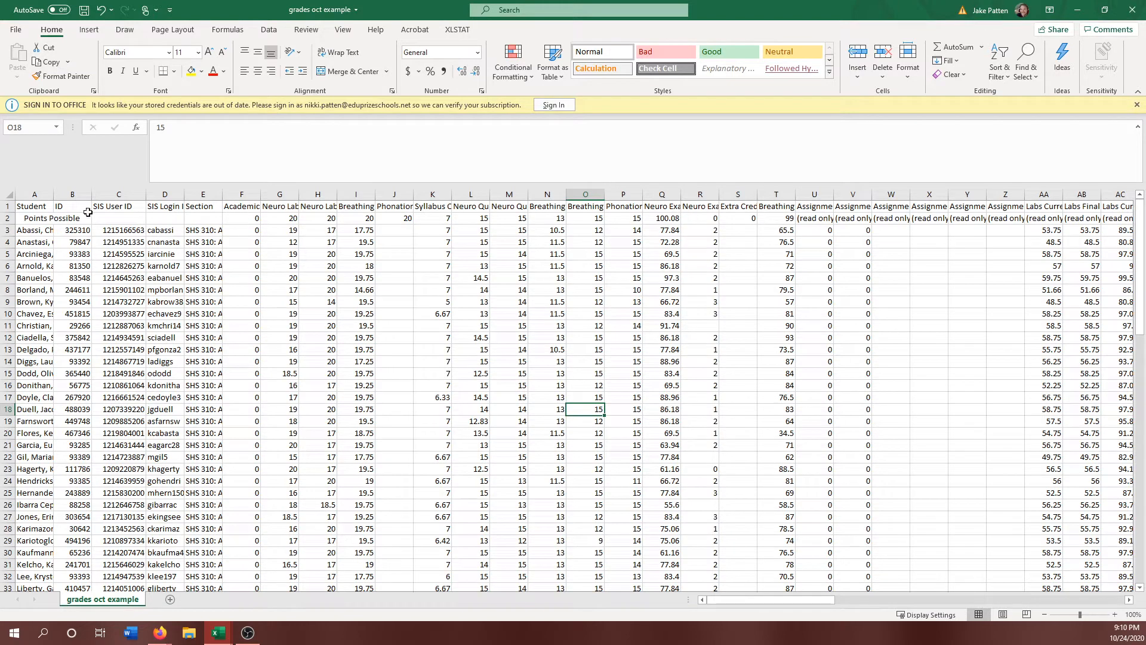
{"action": "left_click", "coordinate": [36, 208]}
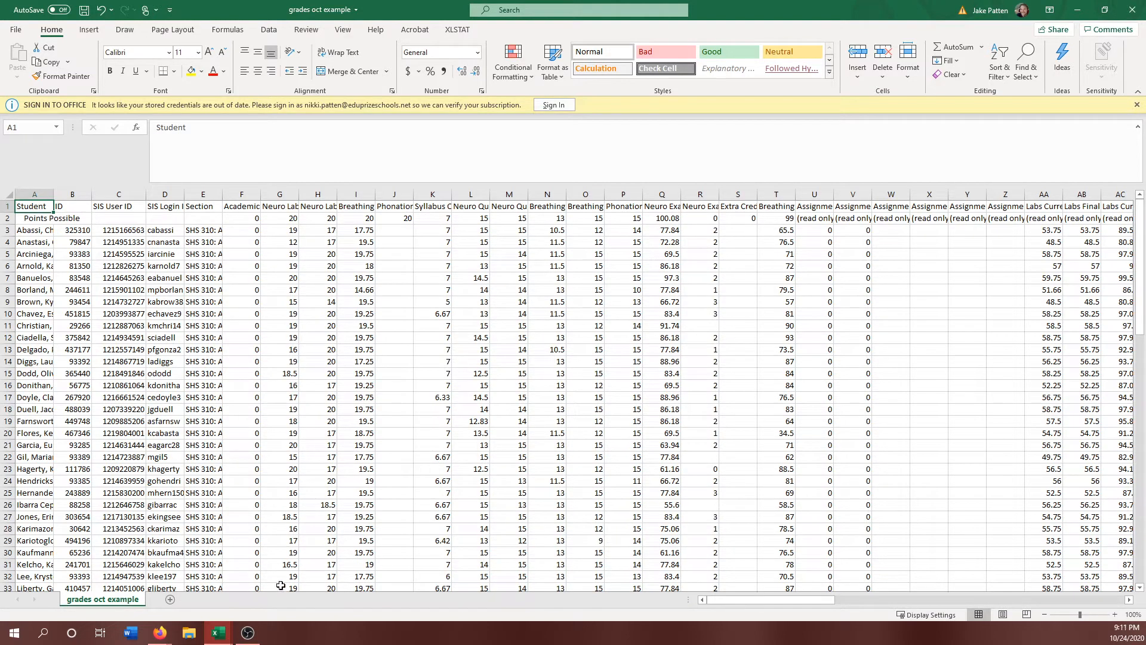
Switch to the Vlookup Grading Tool workbook and copy the SIS ID and dated attendance grades in G2:Y68.
{"action": "mouse_move", "coordinate": [219, 633]}
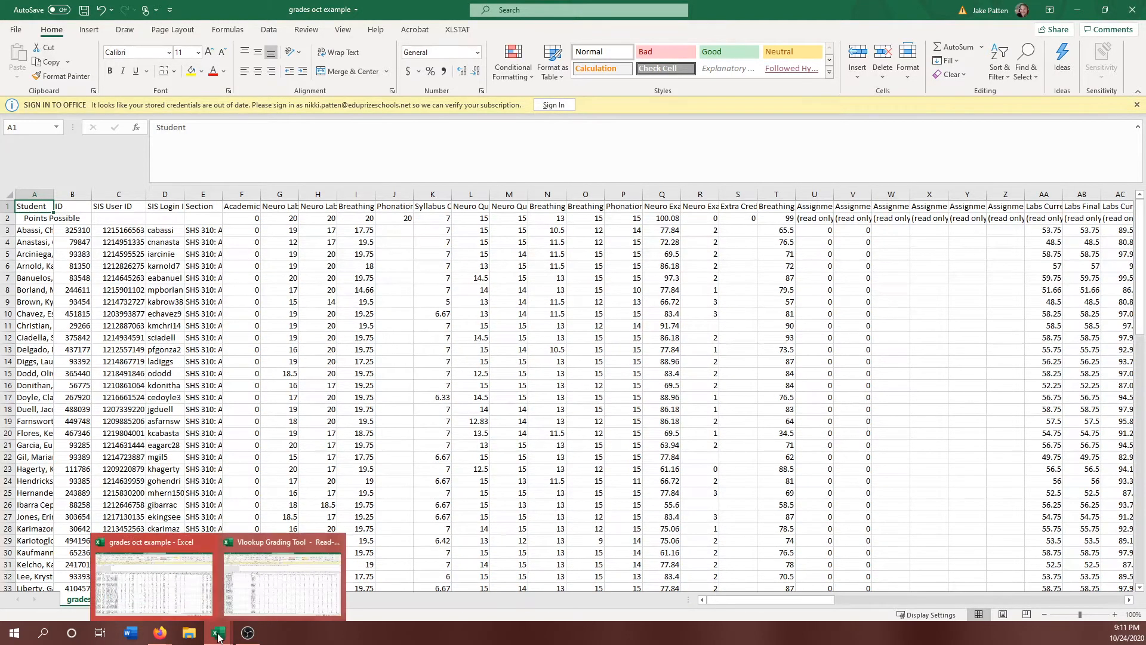
{"action": "left_click", "coordinate": [256, 570]}
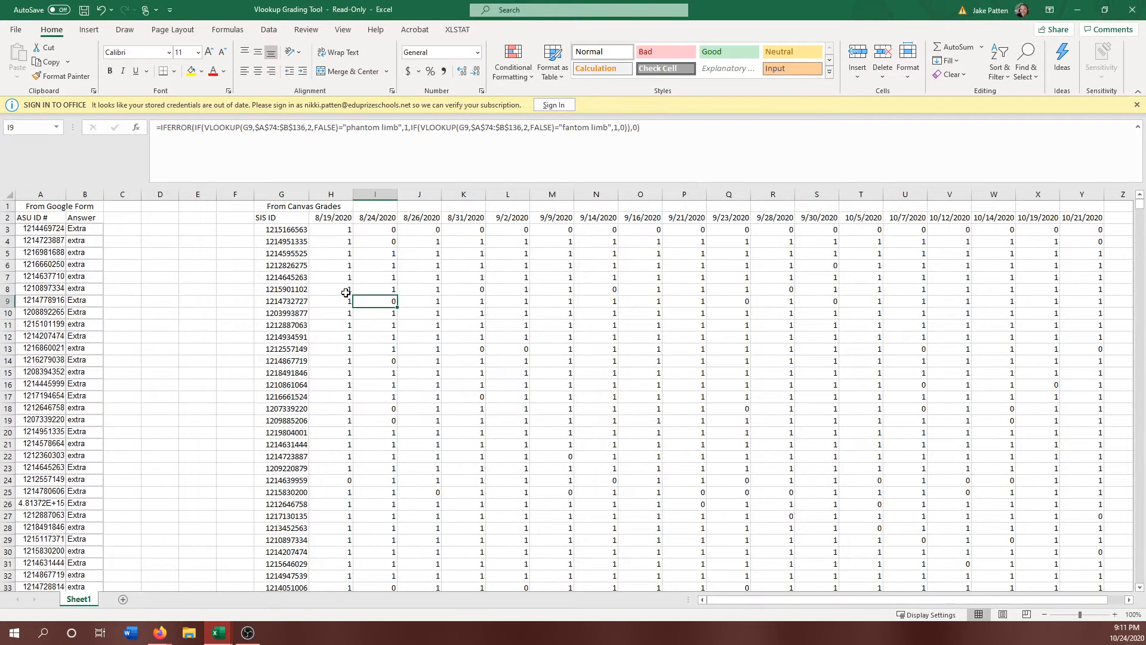
{"action": "left_click", "coordinate": [276, 217]}
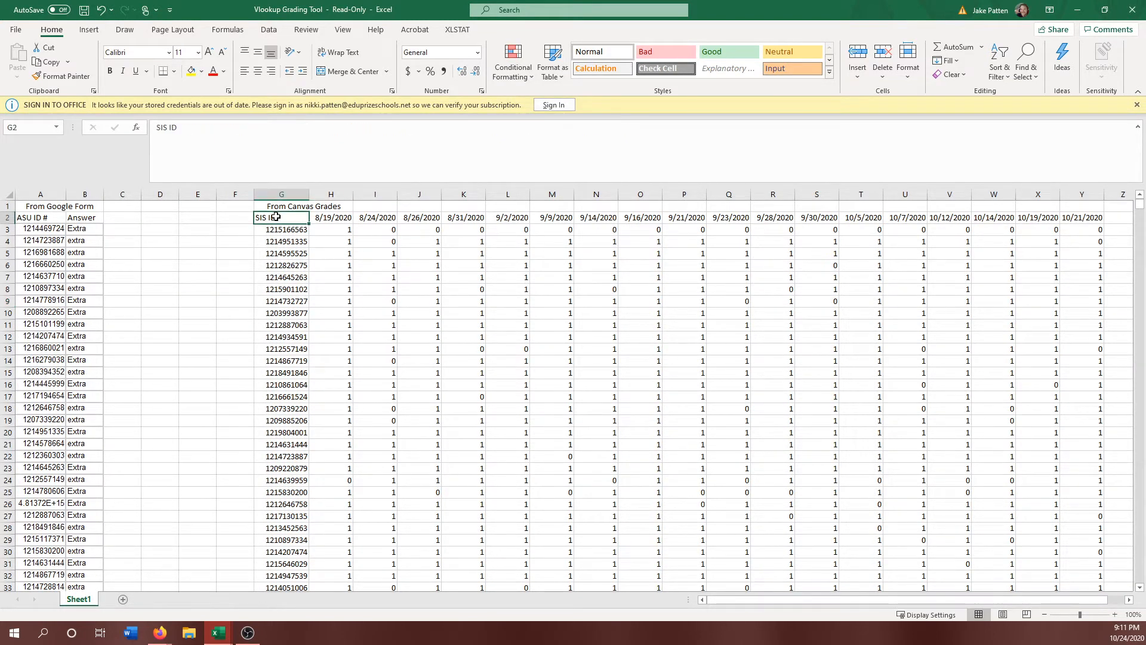
{"action": "left_click_drag", "start_coordinate": [276, 217], "coordinate": [1063, 547]}
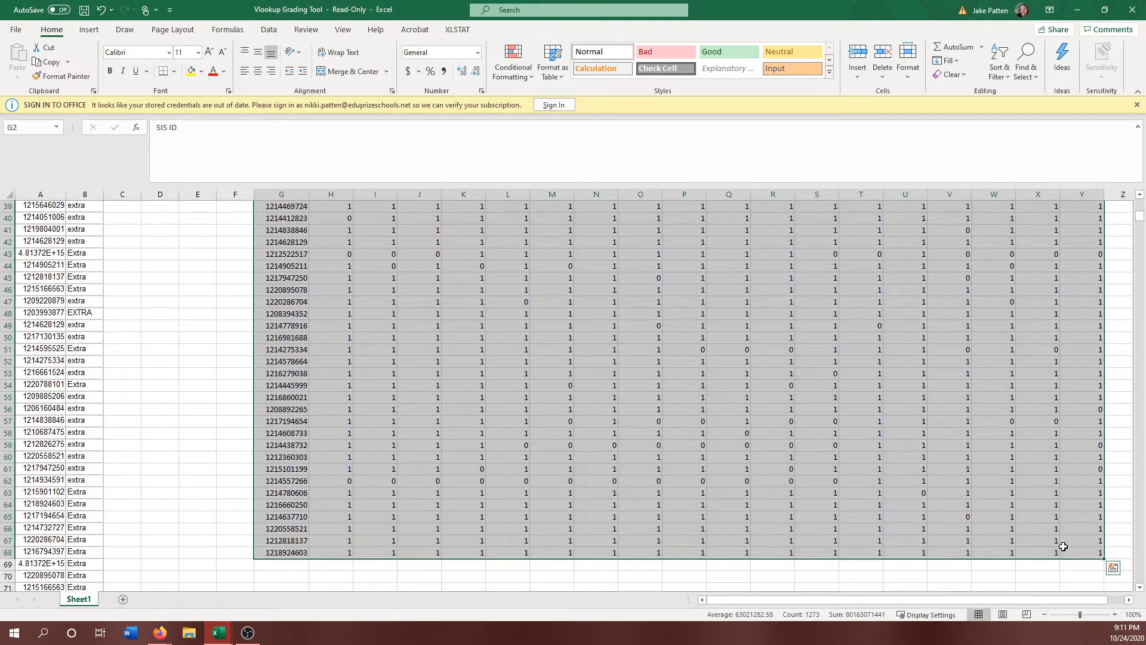
{"action": "scroll", "coordinate": [1024, 532], "scroll_direction": "up", "scroll_amount": 13}
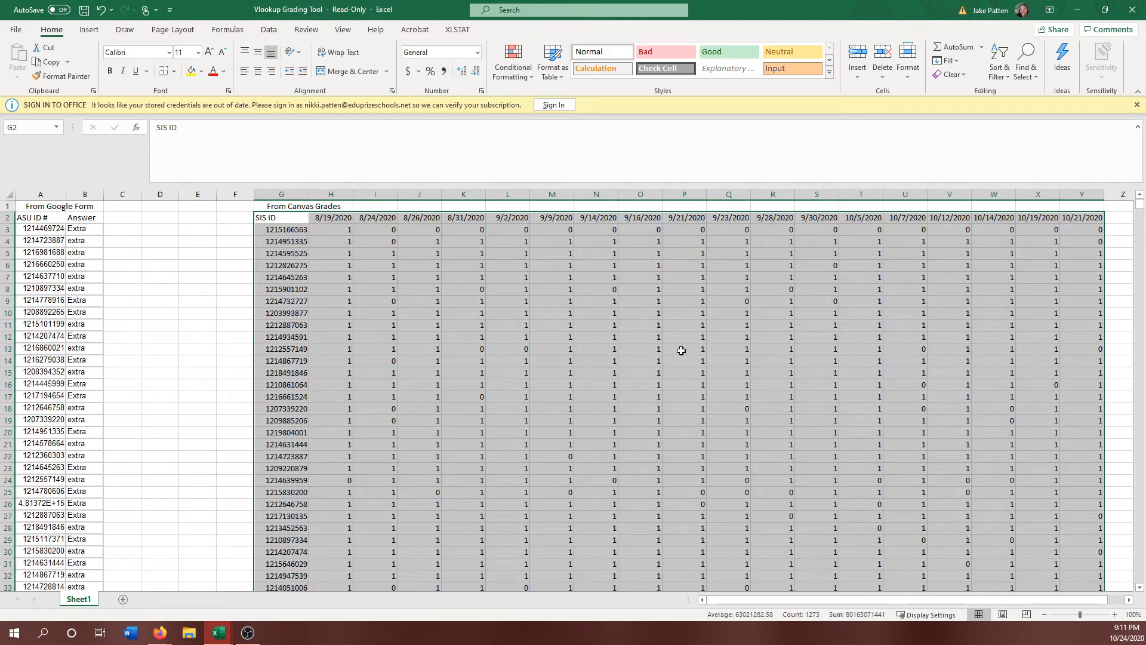
{"action": "key", "text": "ctrl+c"}
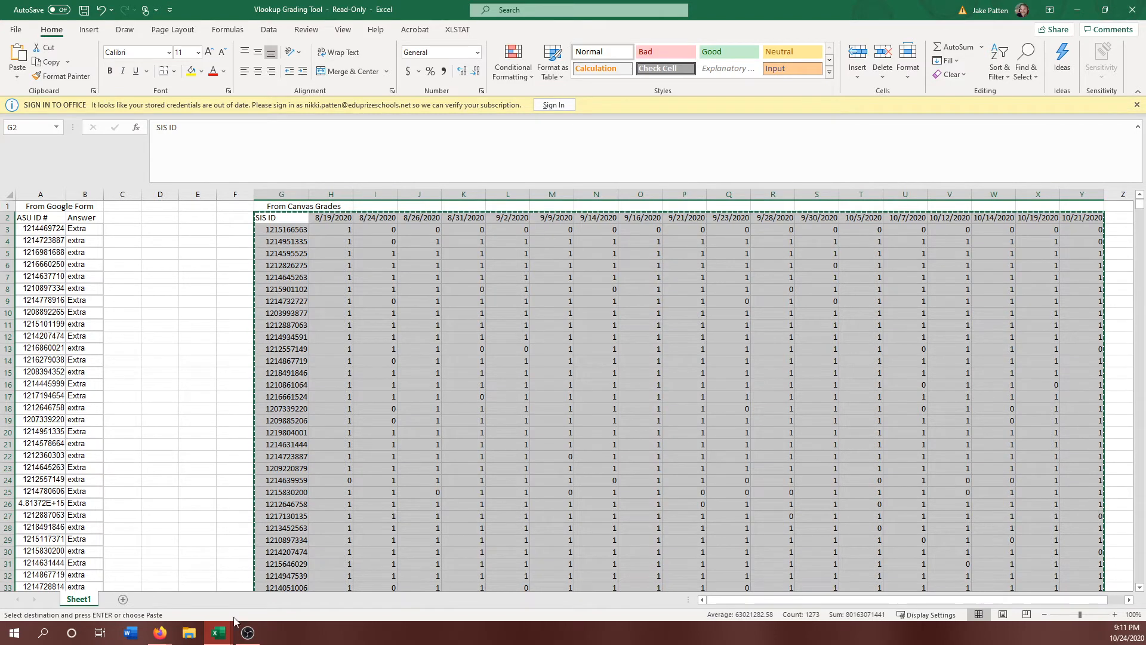
Insert the copied cells at G1 of the grades oct example workbook, shifting the existing cells right.
{"action": "mouse_move", "coordinate": [227, 638]}
{"action": "left_click", "coordinate": [183, 596]}
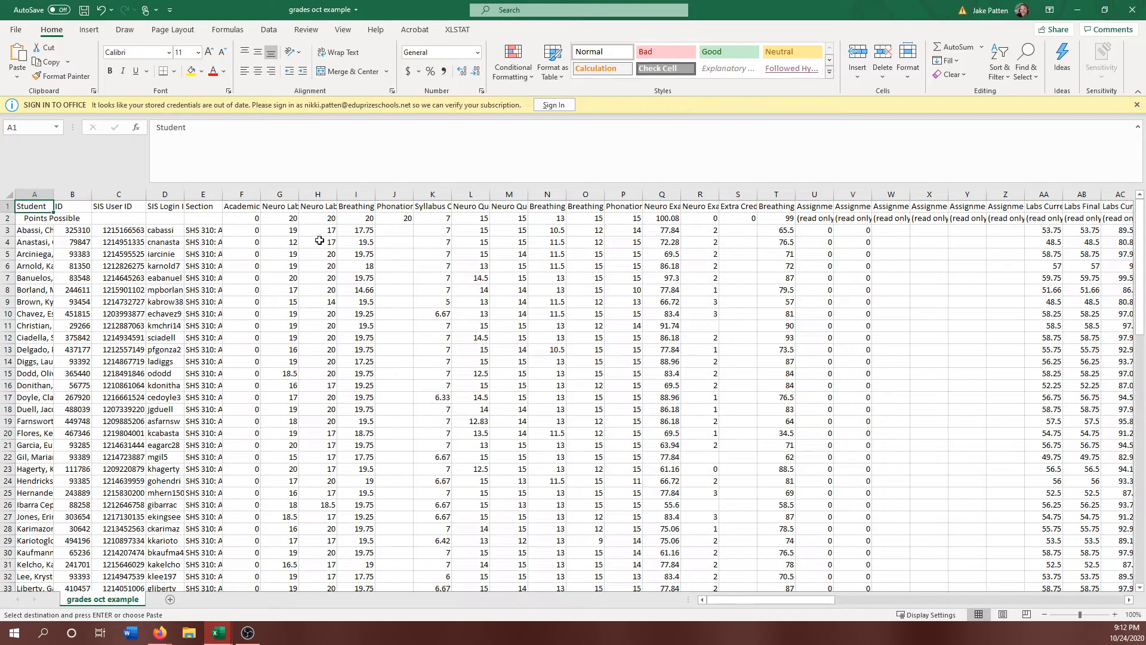
{"action": "left_click", "coordinate": [274, 207]}
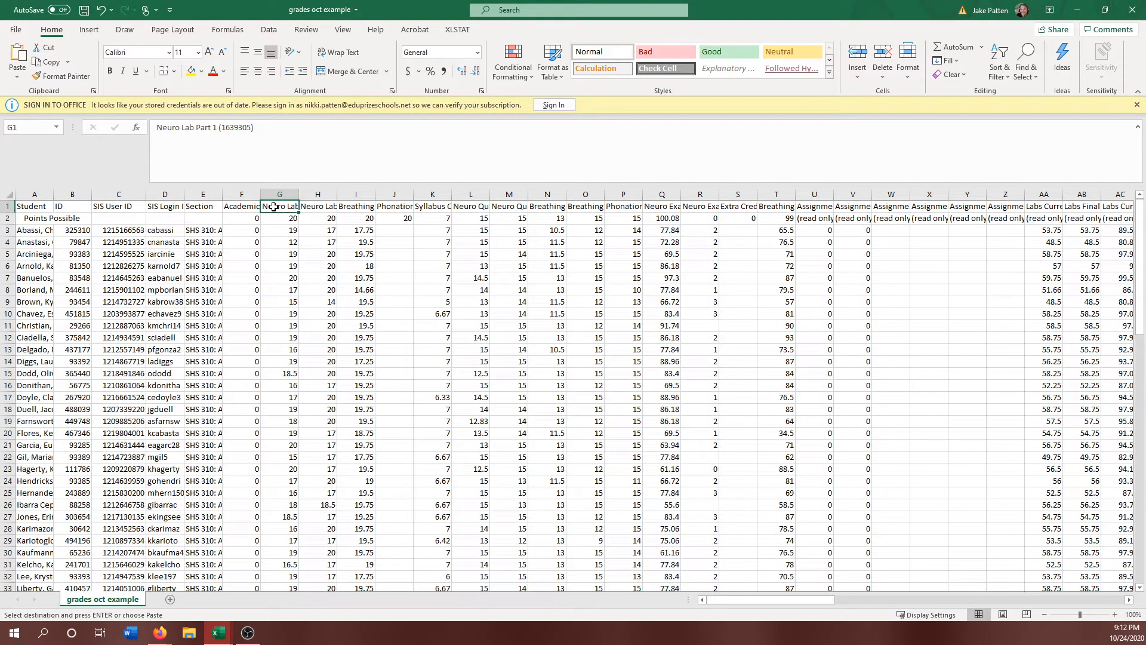
{"action": "right_click", "coordinate": [274, 208]}
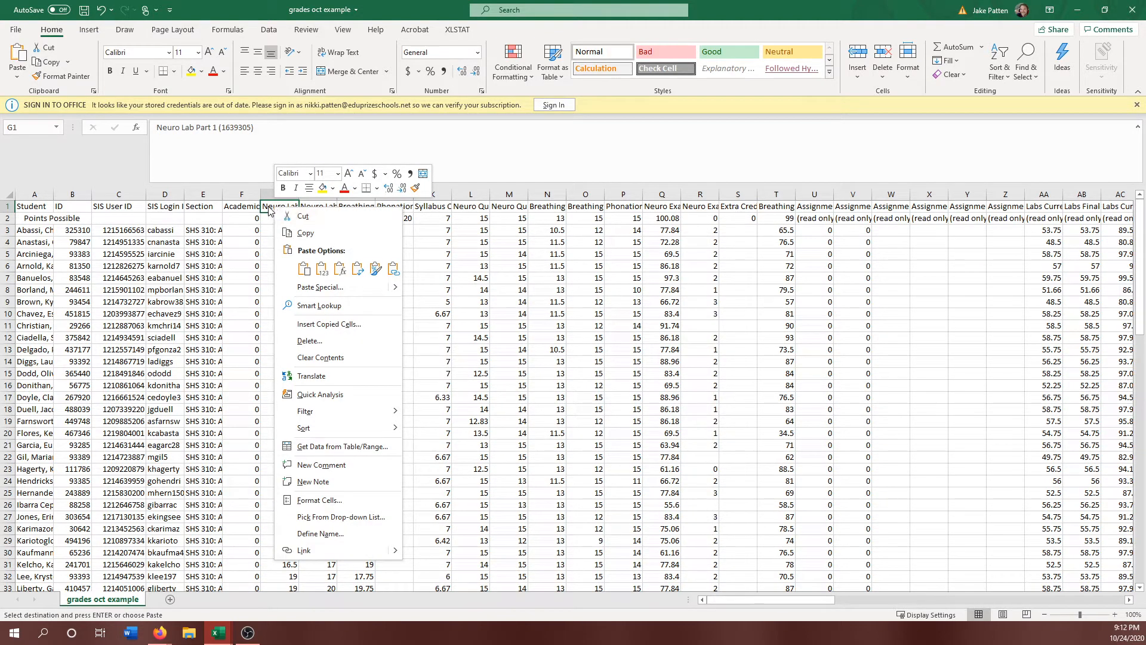
{"action": "left_click", "coordinate": [328, 324]}
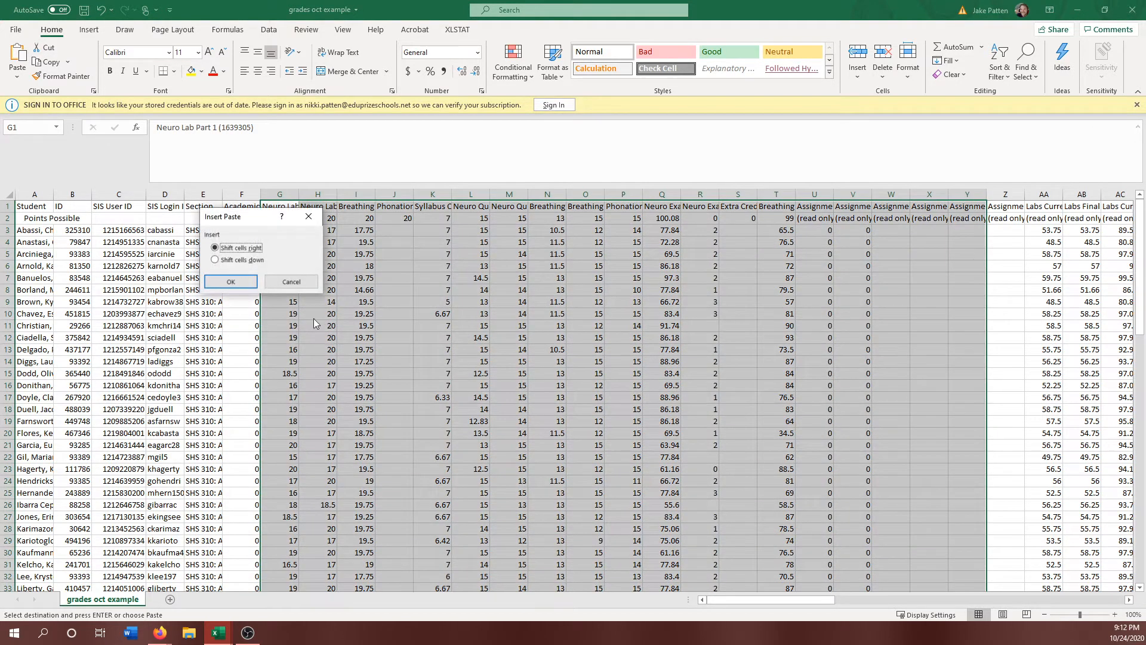
{"action": "left_click", "coordinate": [240, 284]}
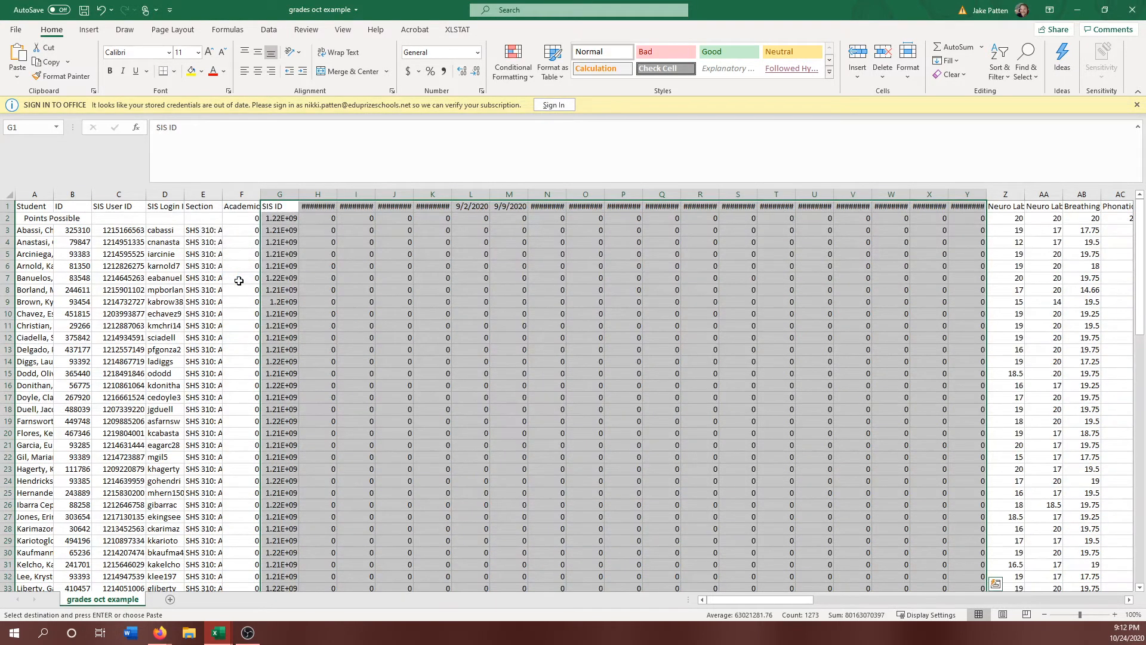
Widen the inserted SIS ID column and the date columns H through Y to fit their full contents.
{"action": "scroll", "coordinate": [464, 290], "scroll_direction": "down", "scroll_amount": 18}
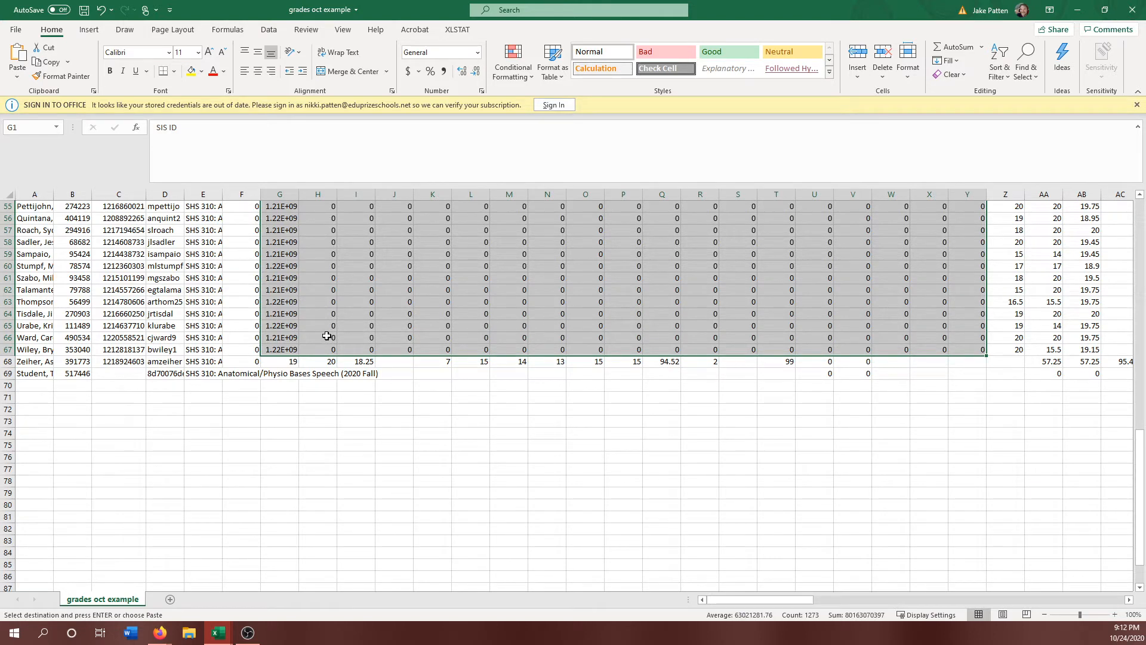
{"action": "scroll", "coordinate": [327, 337], "scroll_direction": "up", "scroll_amount": 18}
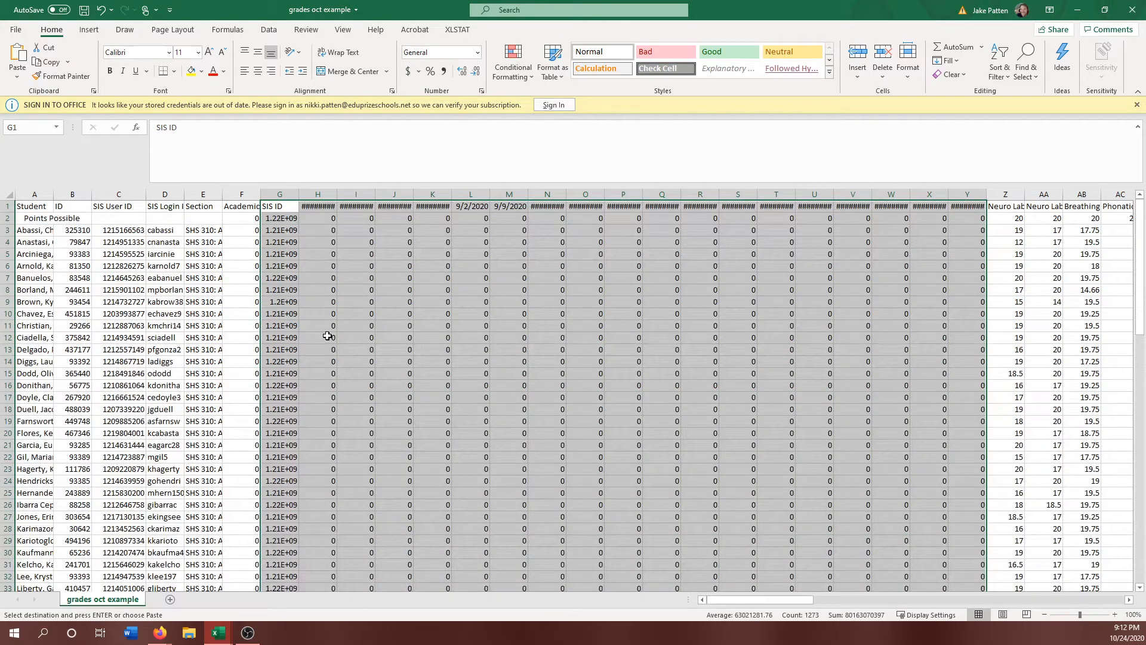
{"action": "scroll", "coordinate": [328, 336], "scroll_direction": "down", "scroll_amount": 17}
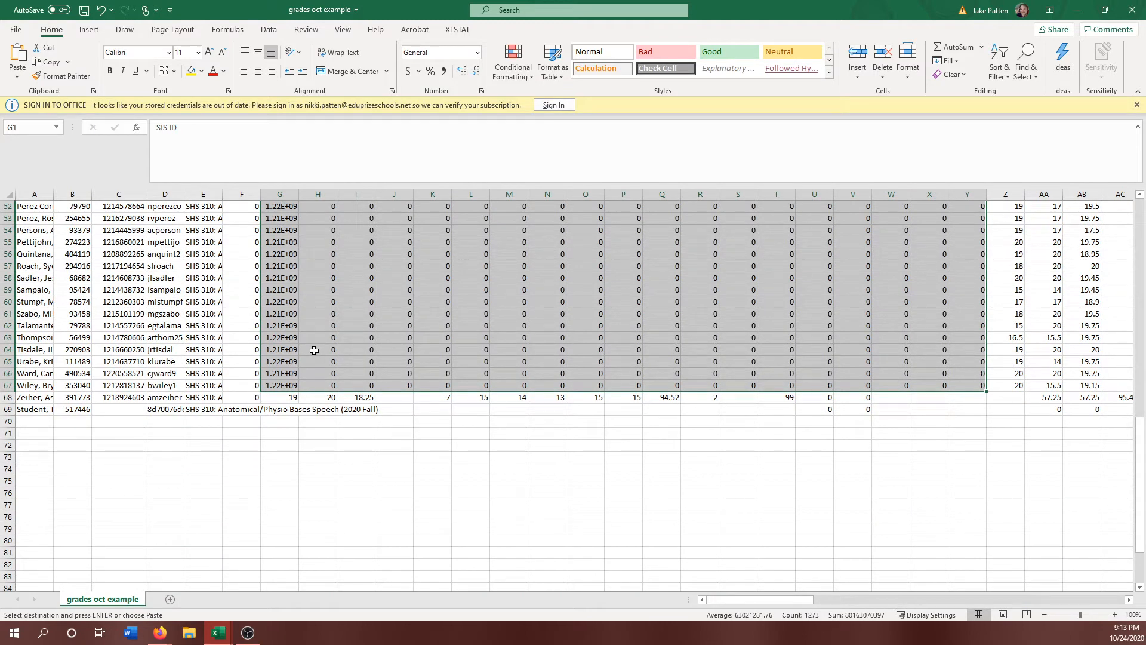
{"action": "scroll", "coordinate": [314, 351], "scroll_direction": "up", "scroll_amount": 17}
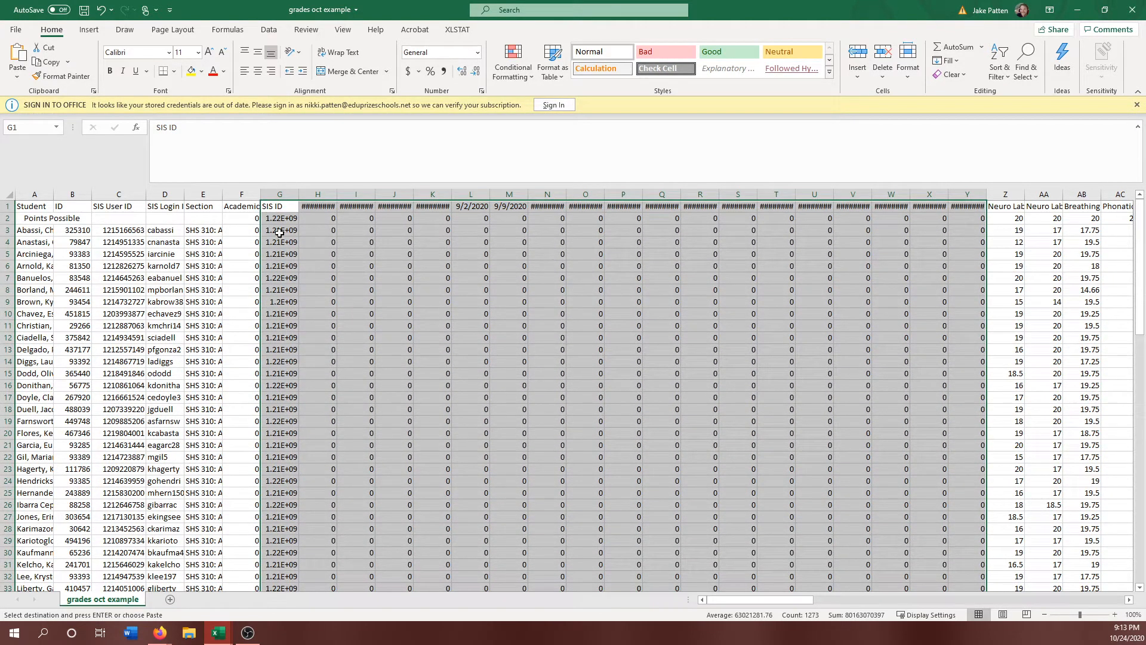
{"action": "left_click", "coordinate": [279, 207]}
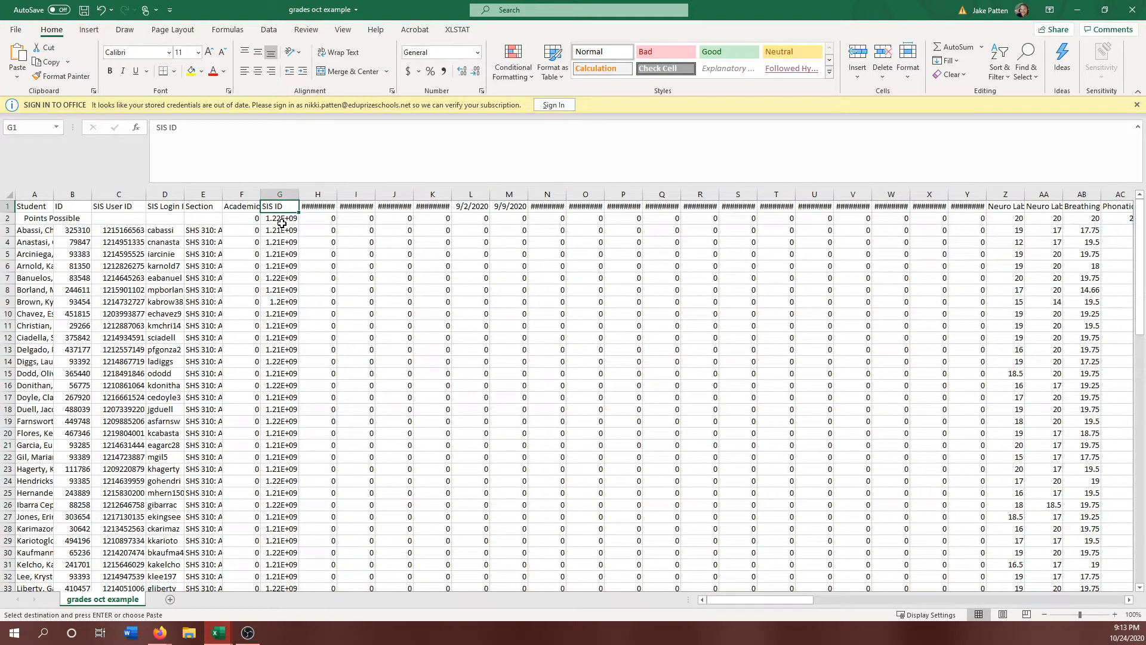
{"action": "left_click_drag", "start_coordinate": [300, 194], "coordinate": [310, 194]}
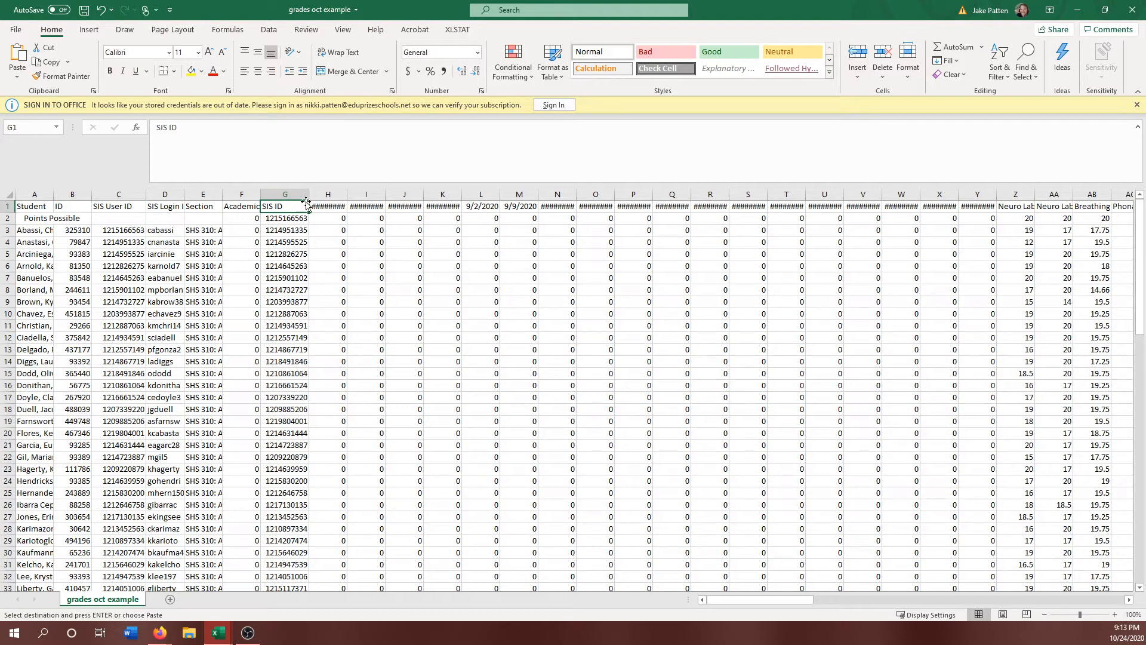
{"action": "left_click", "coordinate": [335, 206]}
{"action": "left_click_drag", "start_coordinate": [327, 188], "coordinate": [977, 192]}
{"action": "left_click_drag", "start_coordinate": [348, 193], "coordinate": [356, 194]}
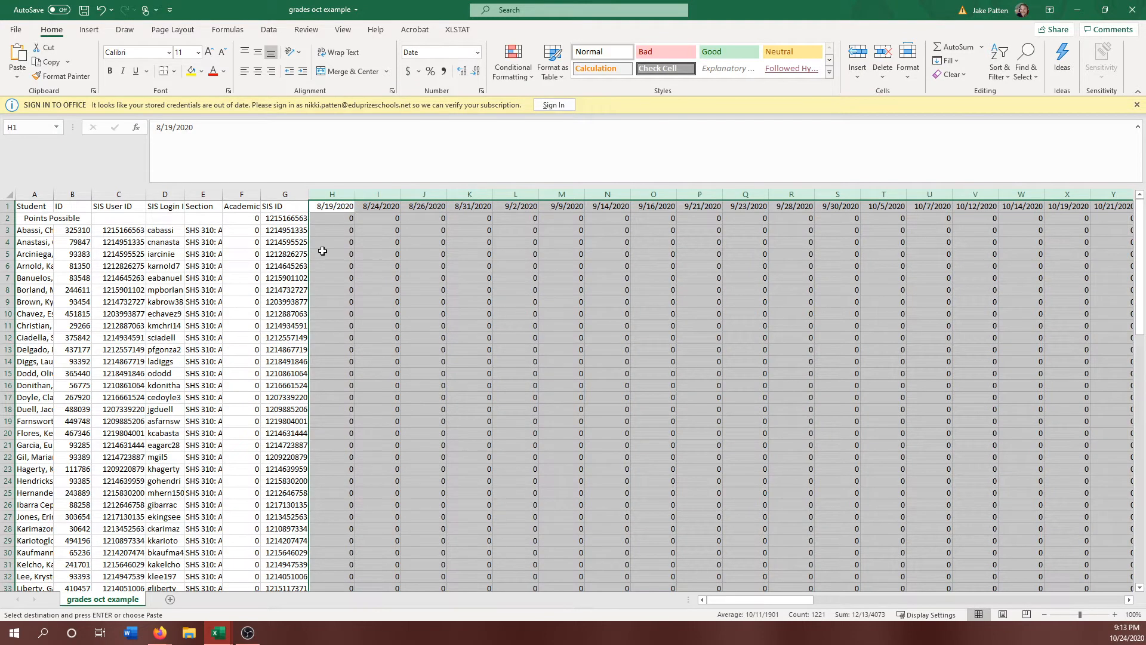
{"action": "left_click", "coordinate": [288, 229]}
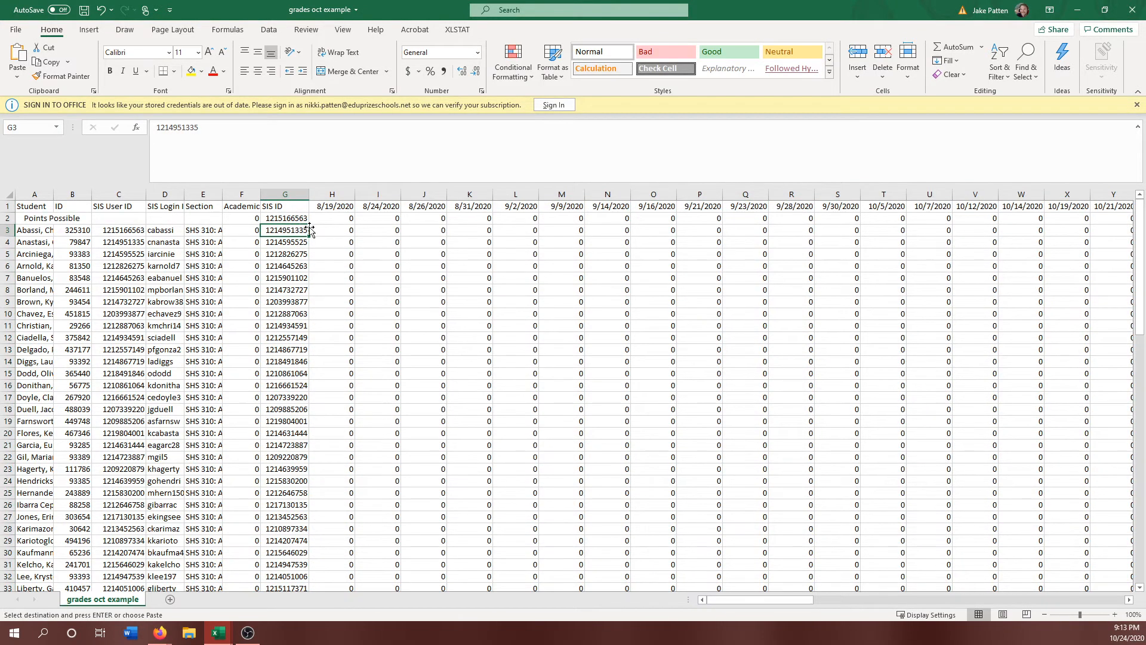
Insert blank cells at G68:Y68 in the last enrolled student's row, shifting the existing grades right.
{"action": "scroll", "coordinate": [320, 280], "scroll_direction": "down", "scroll_amount": 17}
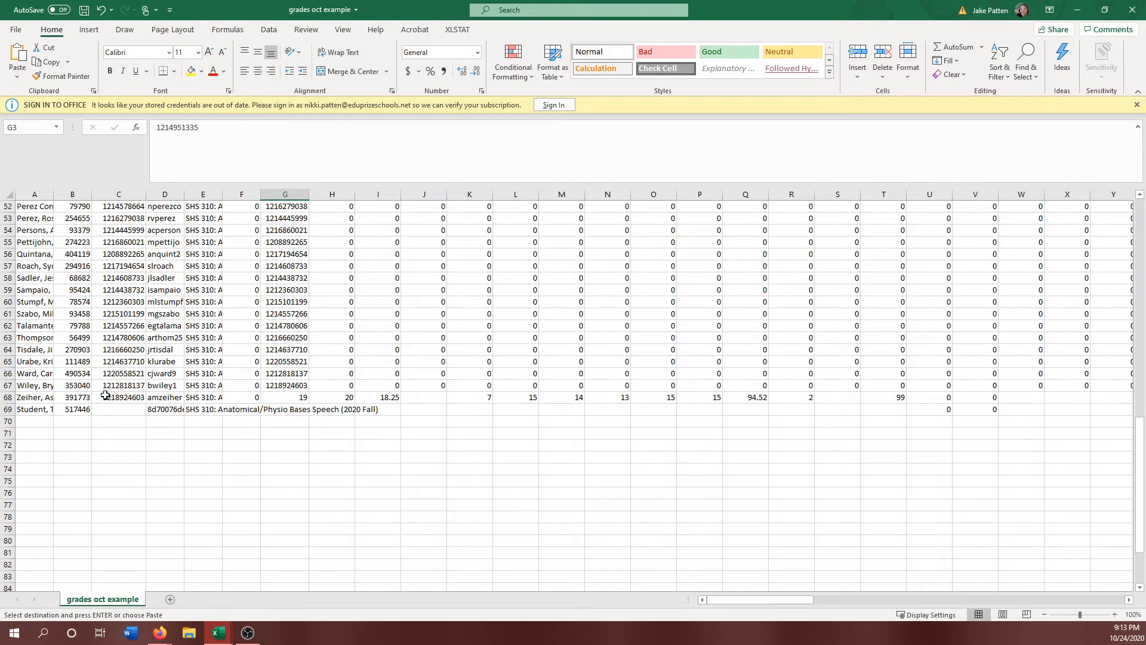
{"action": "left_click", "coordinate": [158, 398]}
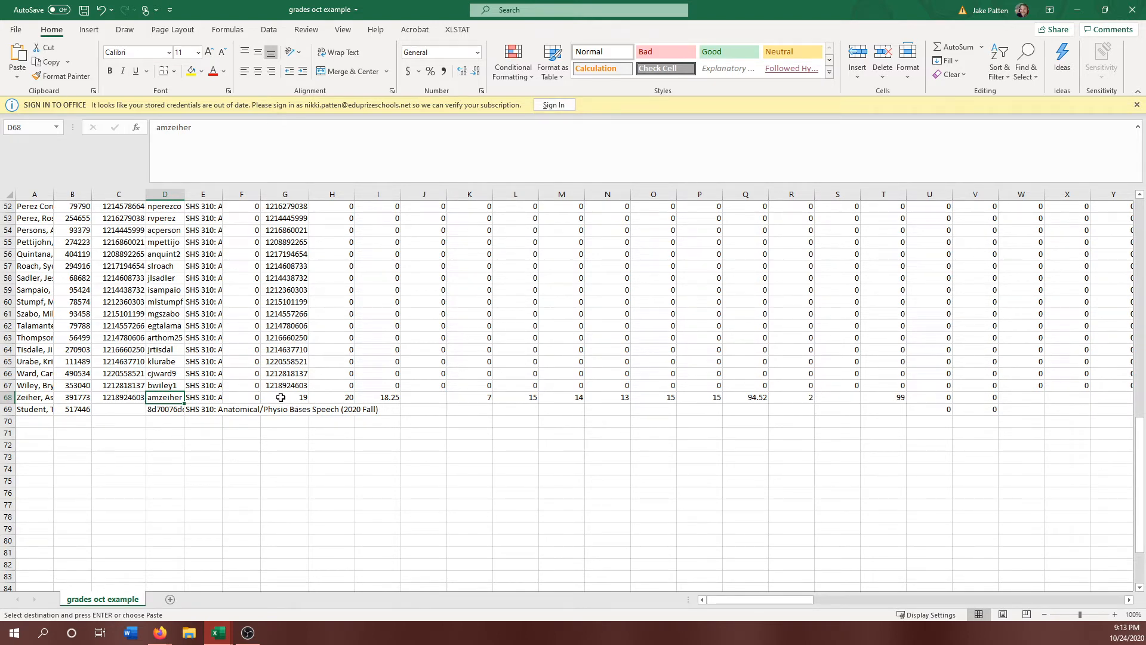
{"action": "left_click_drag", "start_coordinate": [279, 397], "coordinate": [959, 399]}
{"action": "mouse_move", "coordinate": [1140, 433]}
{"action": "left_mouse_down"}
{"action": "mouse_move", "coordinate": [1138, 212]}
{"action": "mouse_move", "coordinate": [1145, 414]}
{"action": "left_mouse_up"}
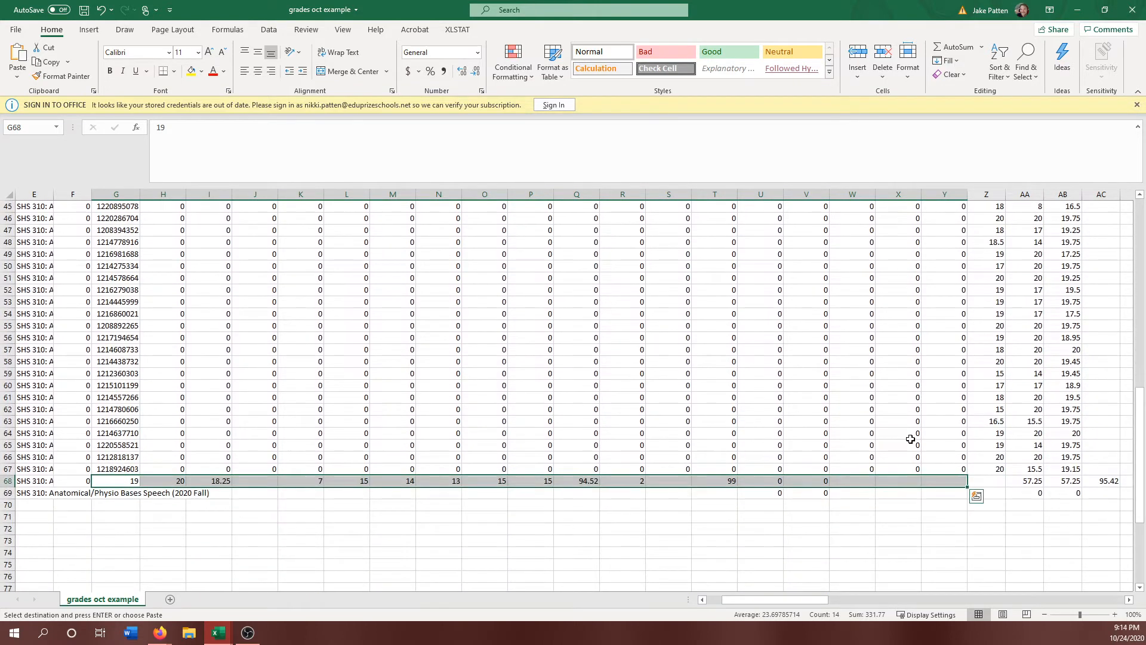
{"action": "right_click", "coordinate": [848, 481]}
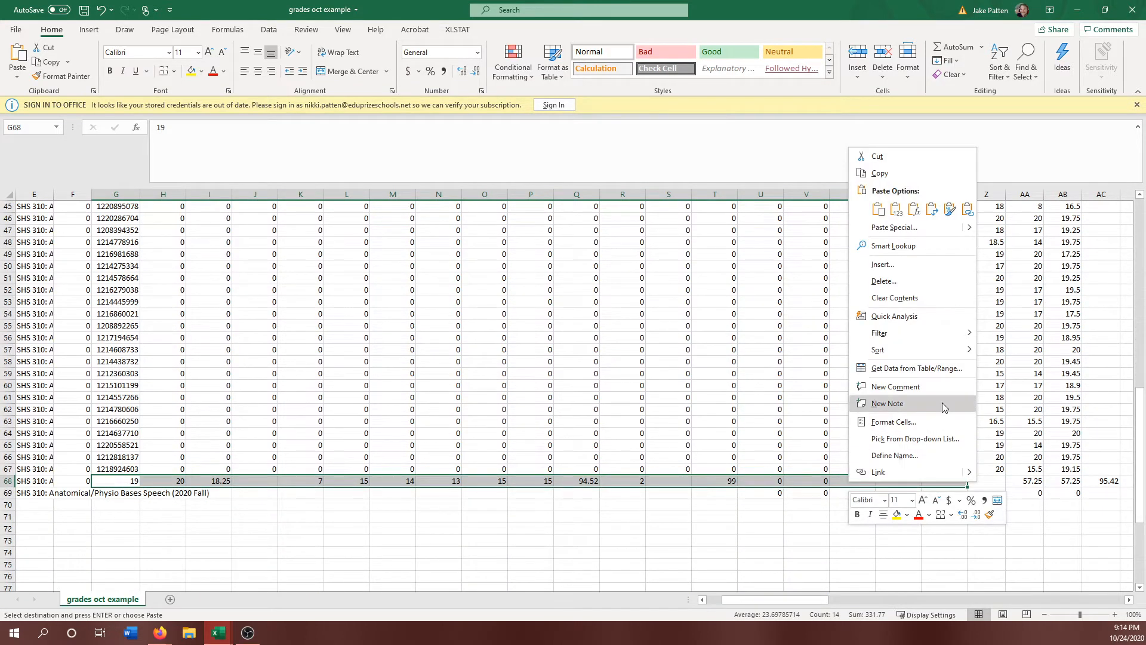
{"action": "left_click", "coordinate": [899, 268]}
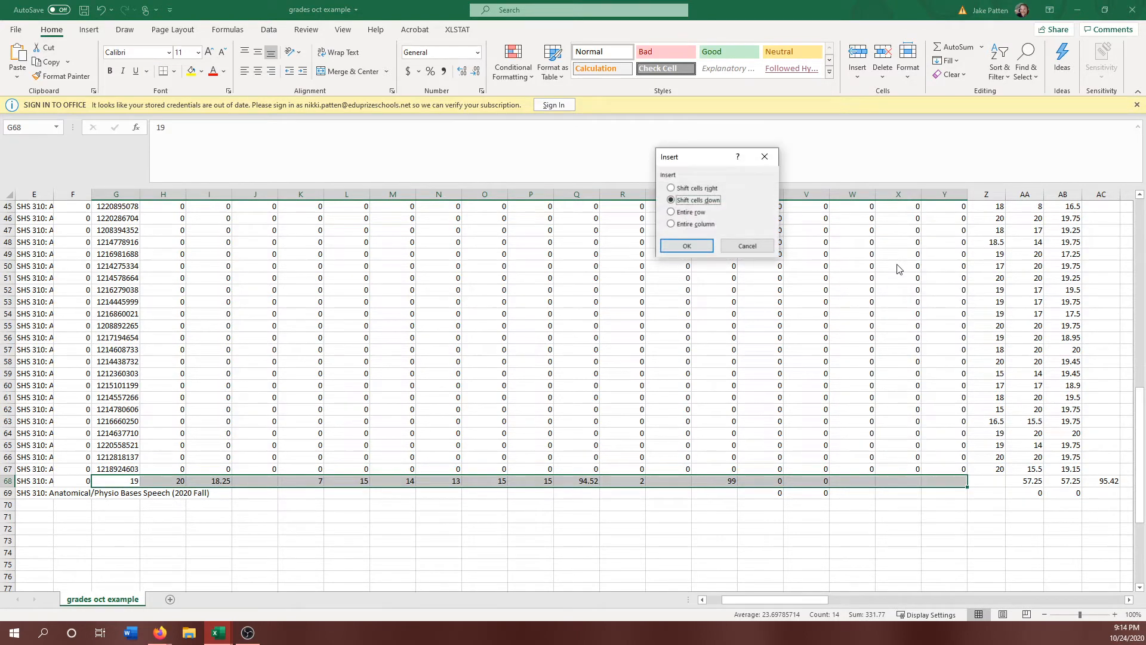
{"action": "left_click", "coordinate": [696, 189]}
{"action": "left_click", "coordinate": [688, 248]}
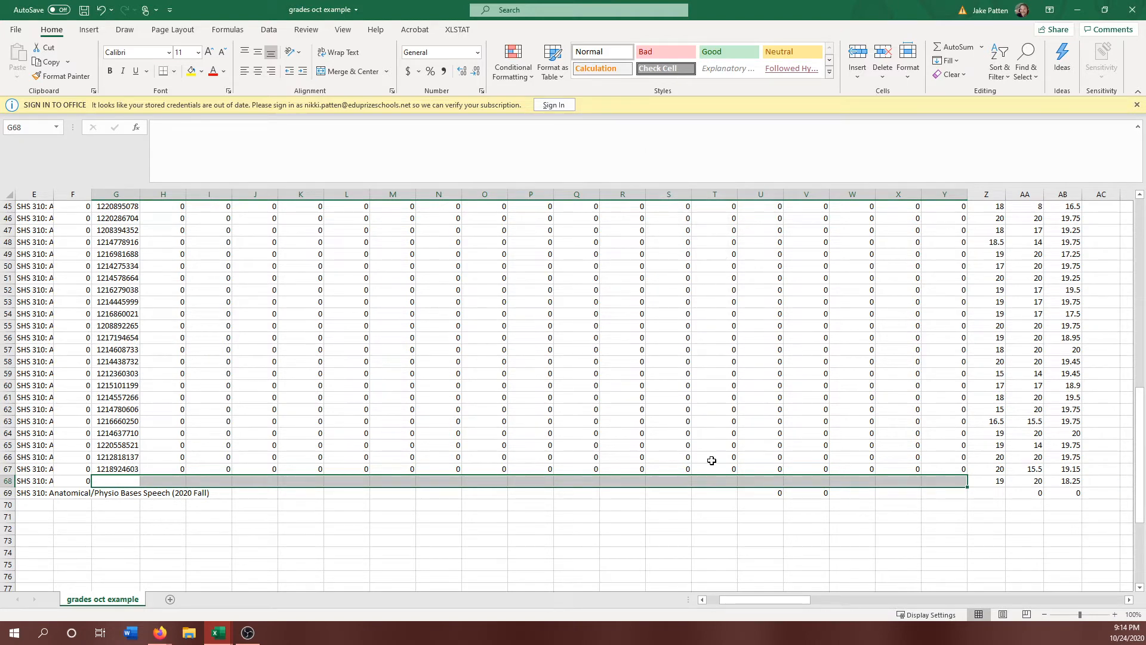
{"action": "left_click", "coordinate": [699, 484]}
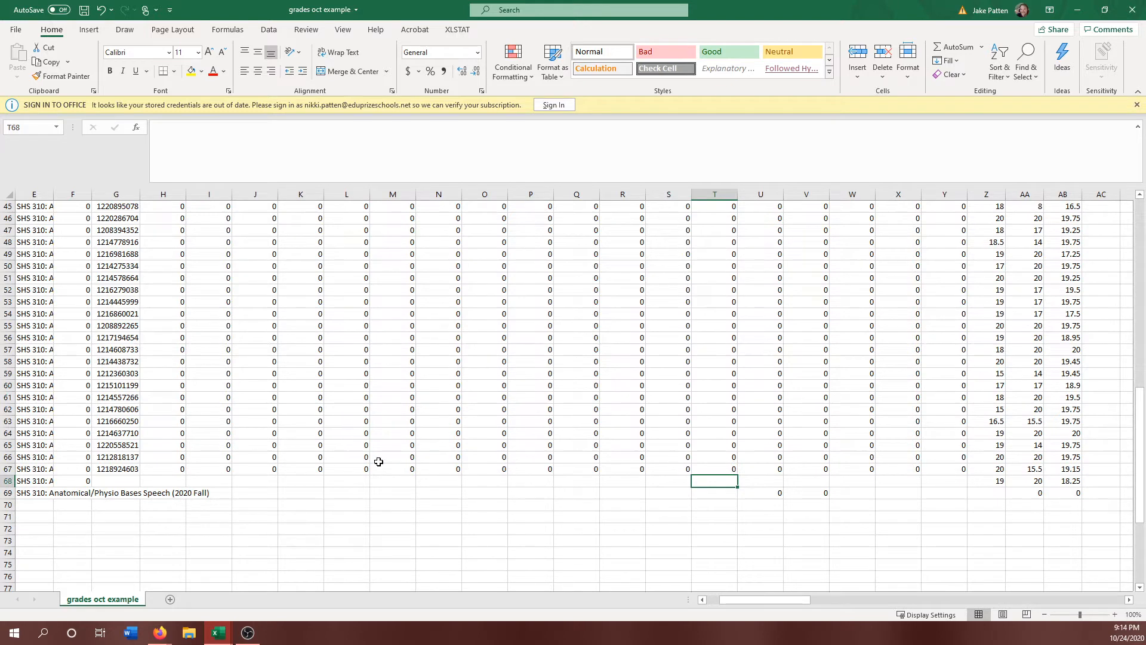
Insert blank cells at G2:Y2 in the Points Possible row, shifting the SIS IDs and daily grades down.
{"action": "scroll", "coordinate": [378, 462], "scroll_direction": "up", "scroll_amount": 15}
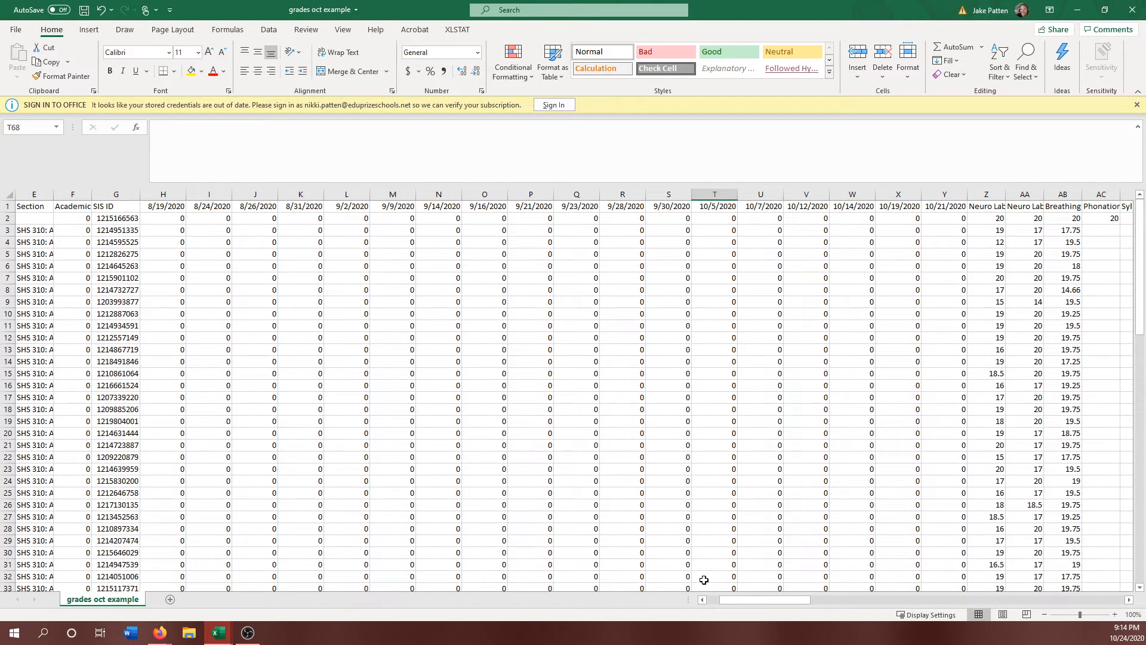
{"action": "left_click_drag", "start_coordinate": [801, 604], "coordinate": [789, 604]}
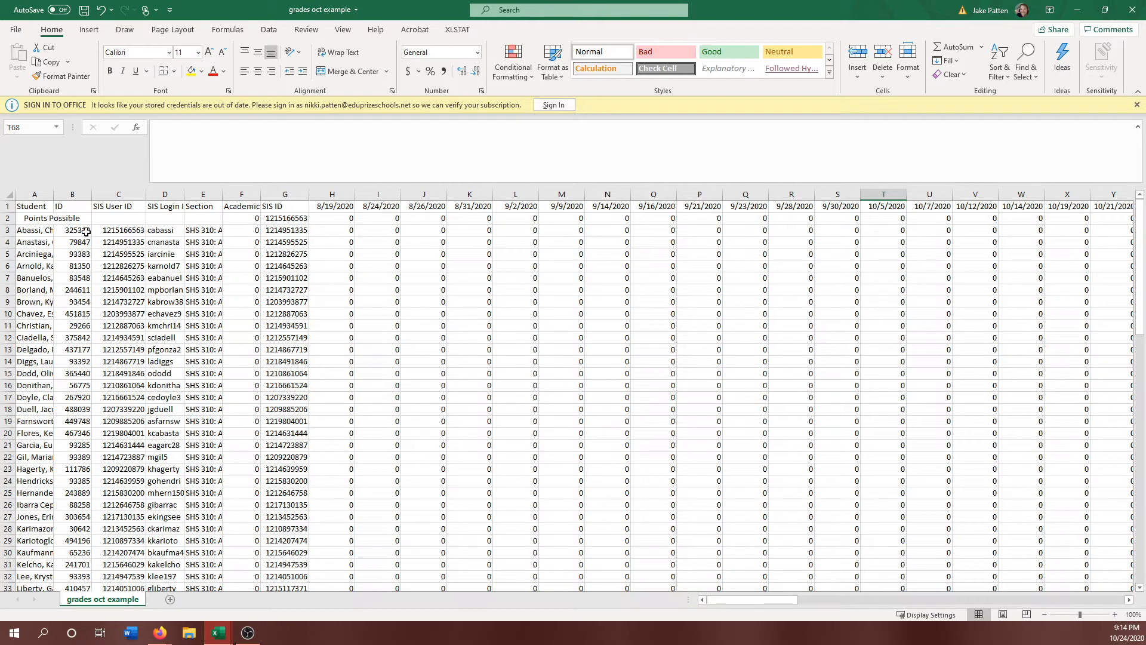
{"action": "left_click", "coordinate": [34, 219]}
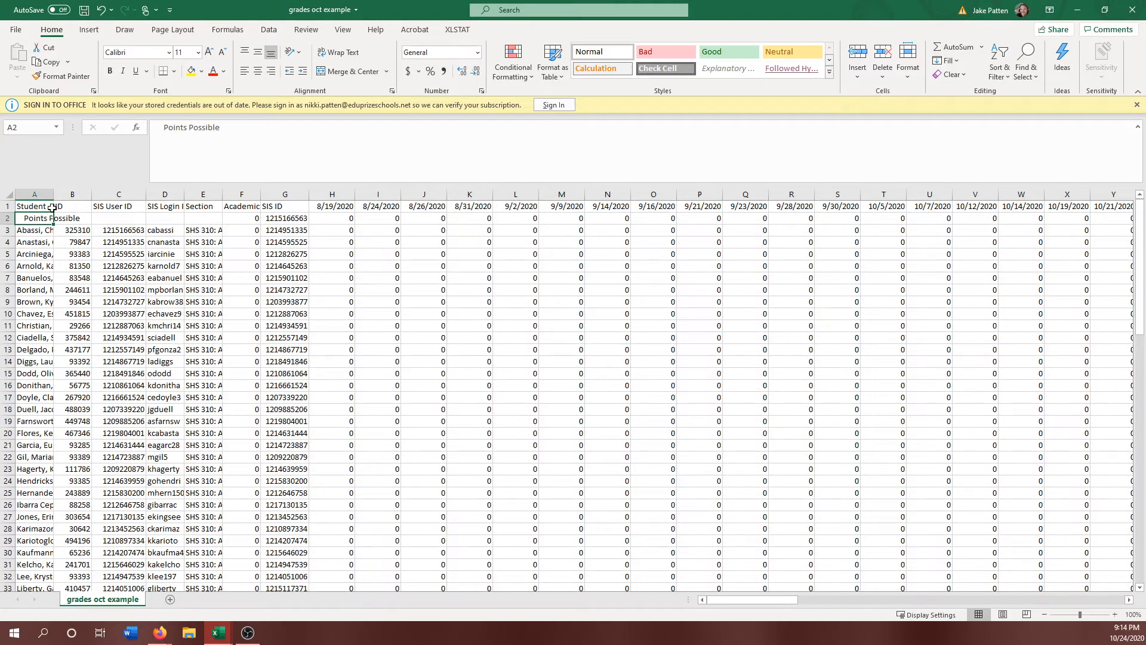
{"action": "left_click_drag", "start_coordinate": [39, 207], "coordinate": [396, 206]}
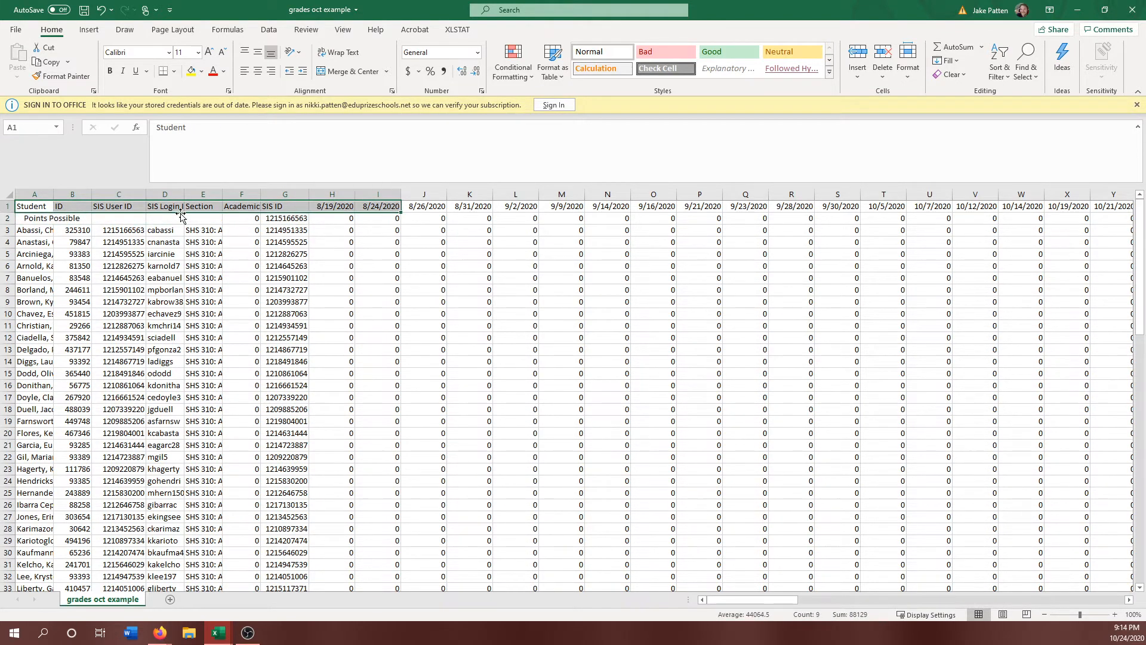
{"action": "left_click_drag", "start_coordinate": [34, 222], "coordinate": [239, 219]}
{"action": "left_click", "coordinate": [27, 218]}
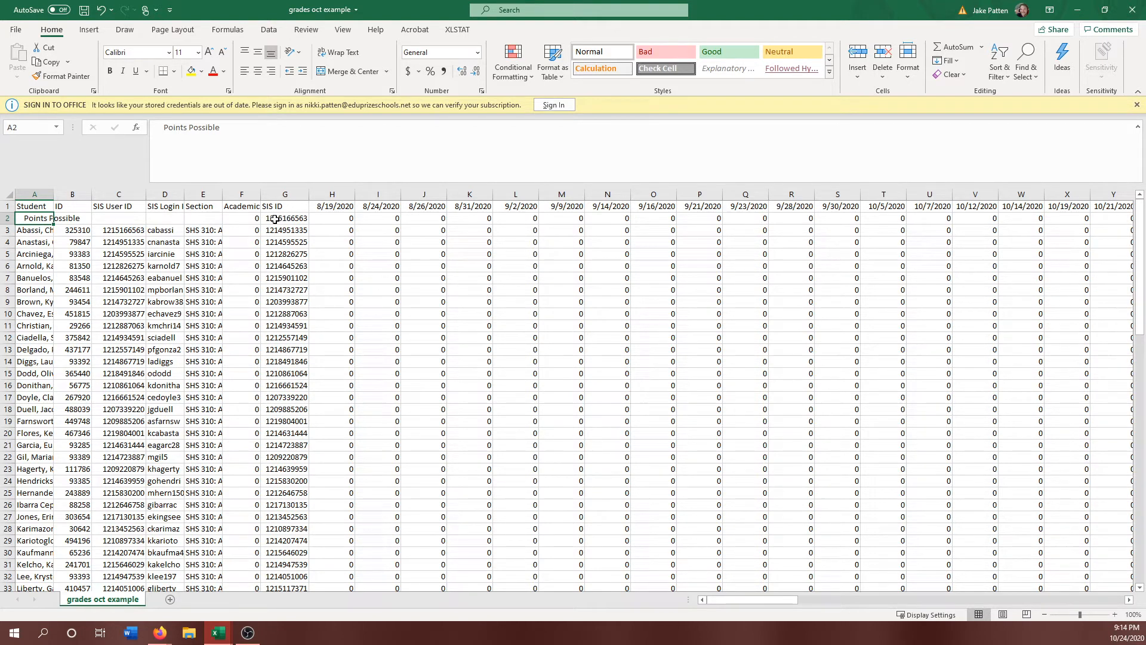
{"action": "left_click_drag", "start_coordinate": [274, 219], "coordinate": [950, 219]}
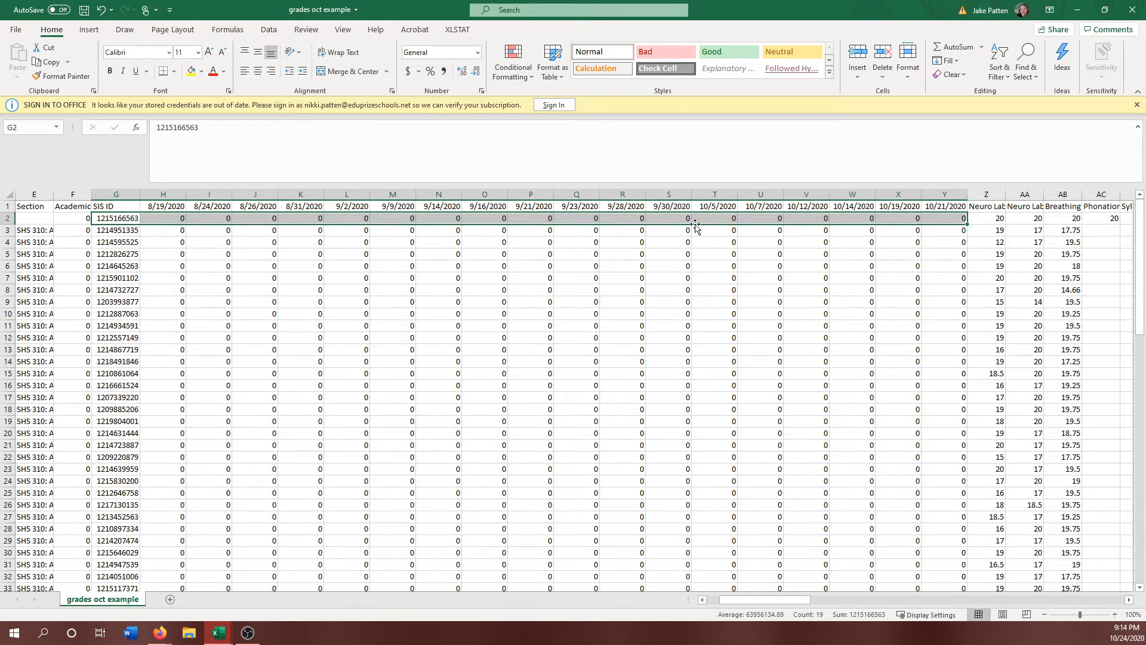
{"action": "right_click", "coordinate": [208, 220]}
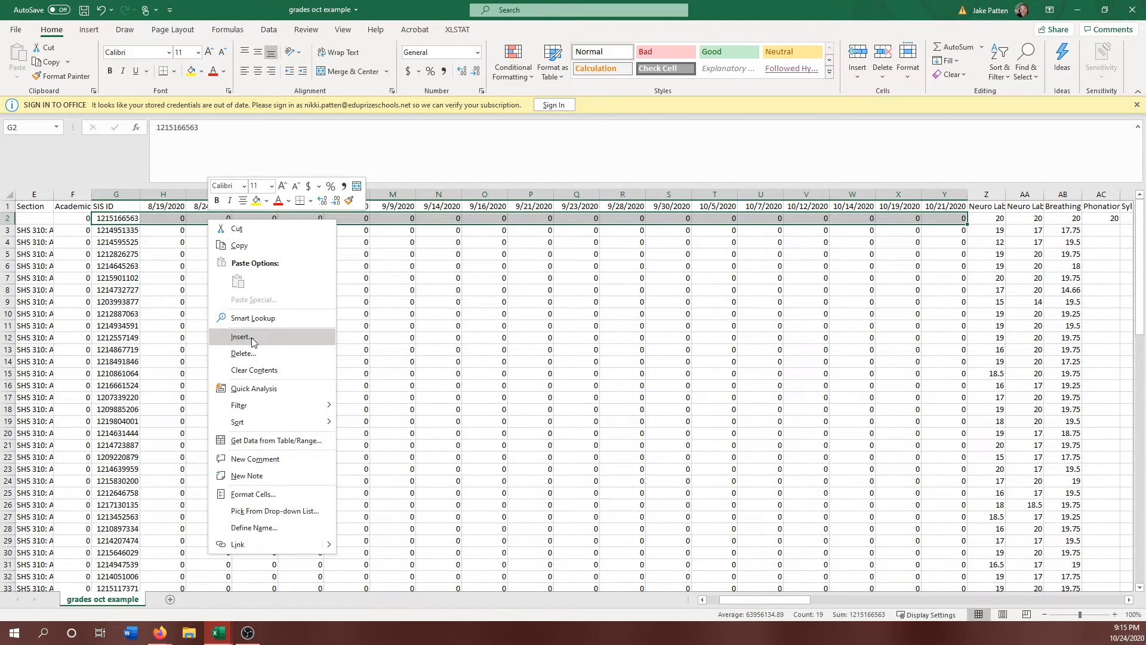
{"action": "left_click", "coordinate": [240, 337]}
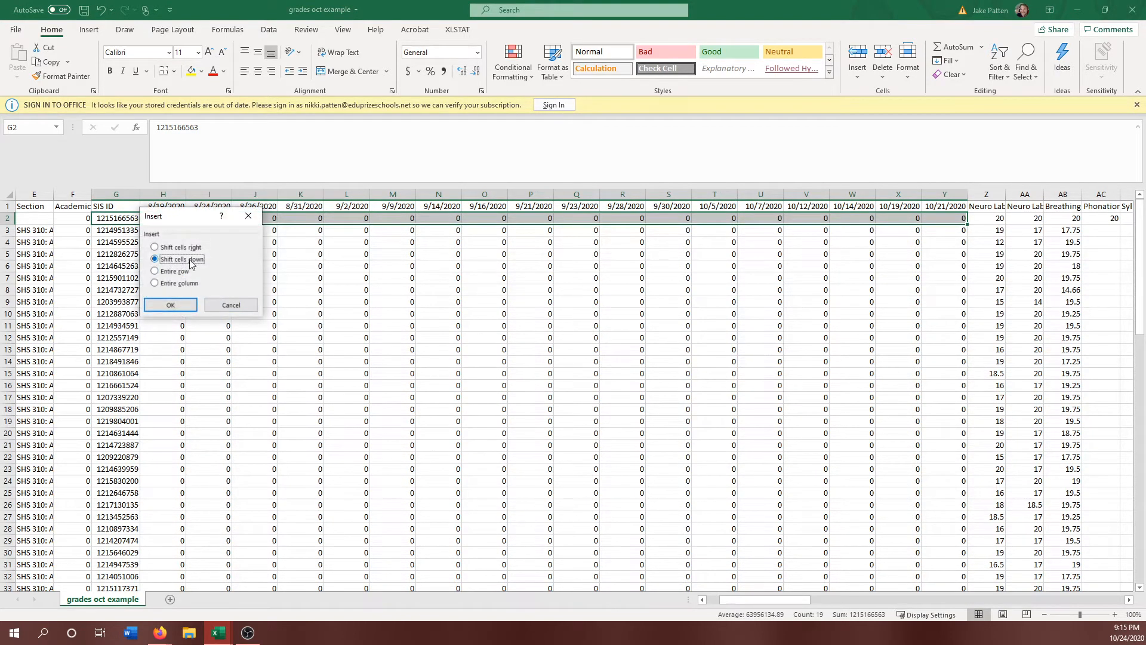
{"action": "key", "text": "ctrl+shift+plus"}
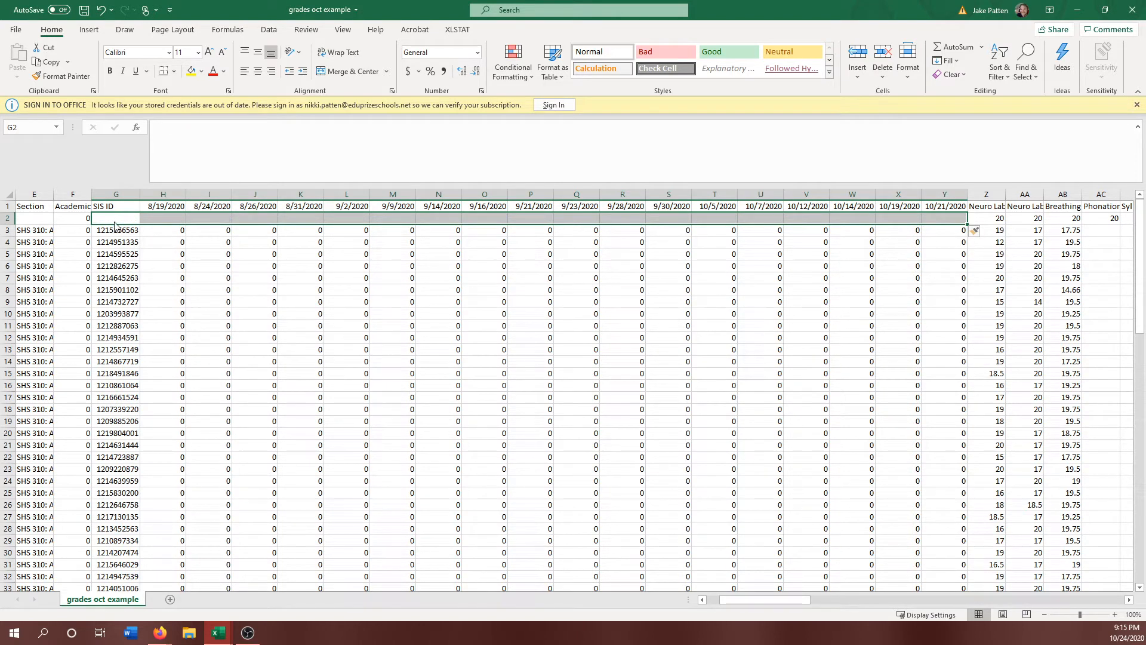
Enter 1 as the points possible under every date column in H2:Y2.
{"action": "left_click", "coordinate": [160, 220]}
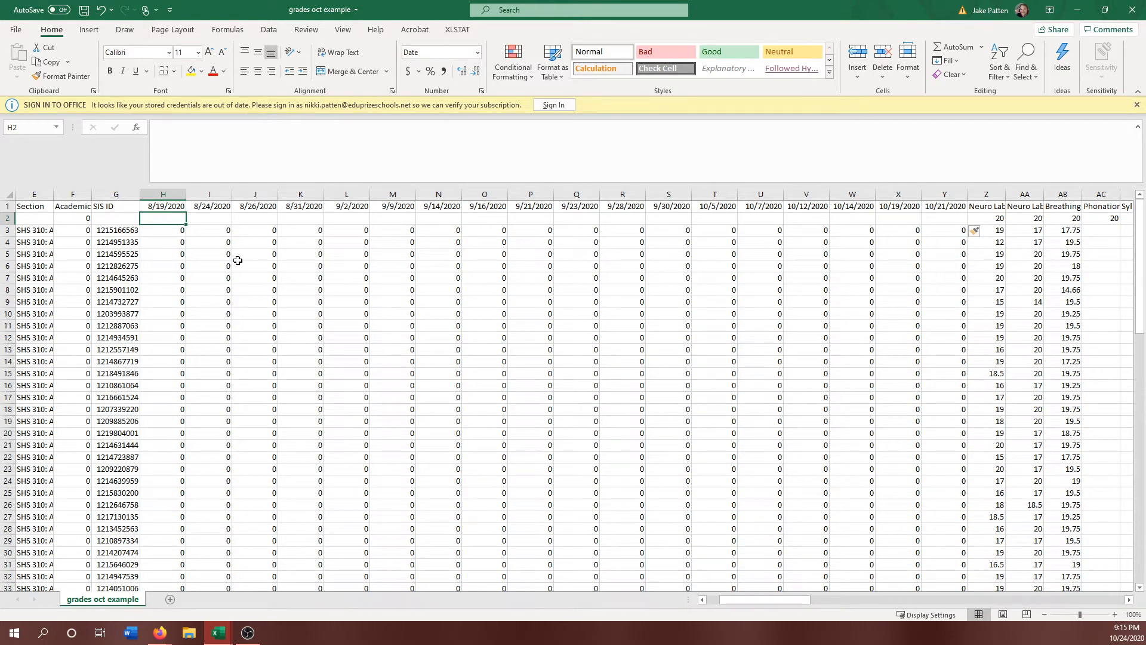
{"action": "type", "text": "1"}
{"action": "key", "text": "Tab"}
{"action": "type", "text": "1"}
{"action": "key", "text": "Tab"}
{"action": "type", "text": "1"}
{"action": "key", "text": "Tab"}
{"action": "type", "text": "1"}
{"action": "key", "text": "Tab"}
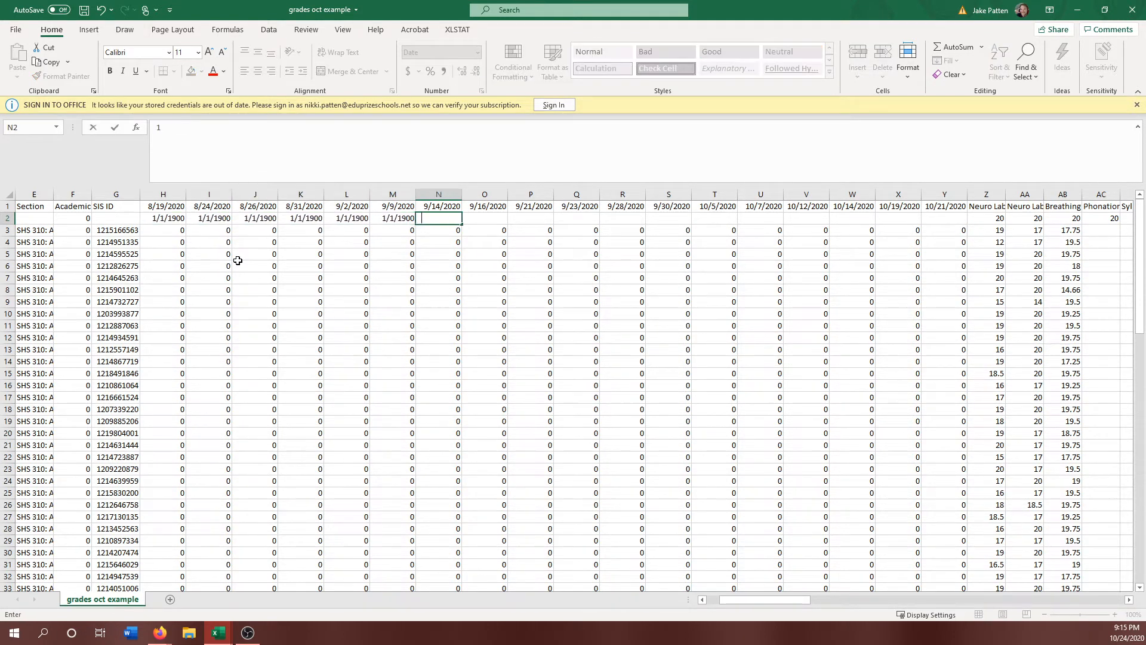
{"action": "type", "text": "1\t1\t1\t1\t1\t1\t1\t1\t1"}
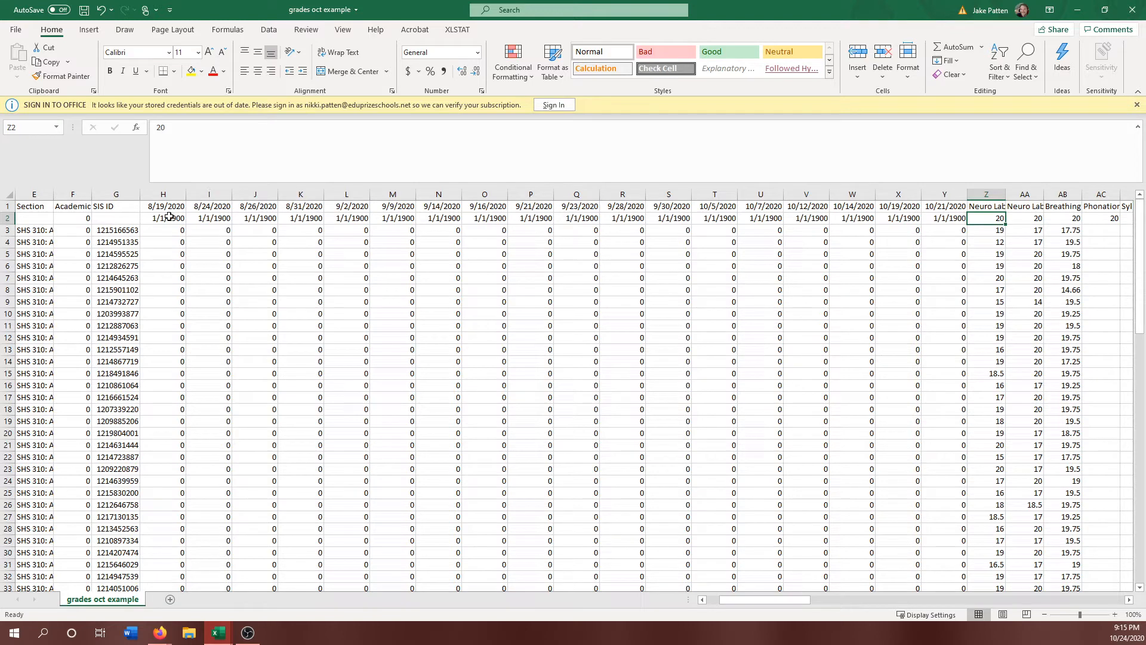
Change the number format of the points possible cells H2:Y2 to General.
{"action": "left_click_drag", "start_coordinate": [169, 218], "coordinate": [939, 224]}
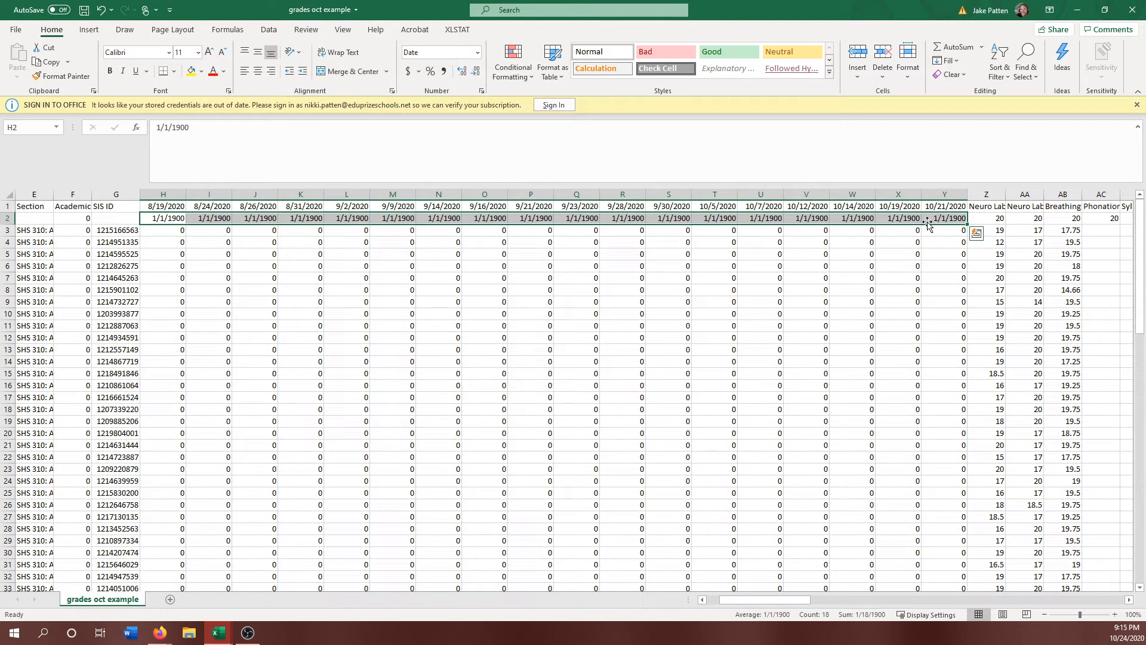
{"action": "right_click", "coordinate": [886, 220]}
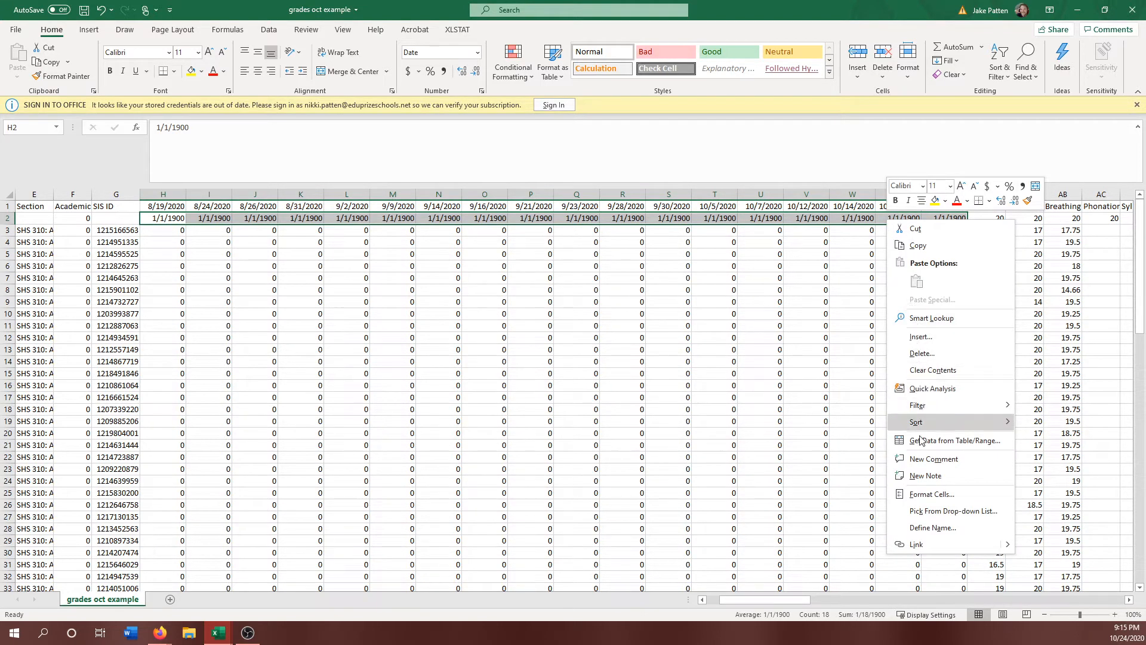
{"action": "left_click", "coordinate": [929, 495]}
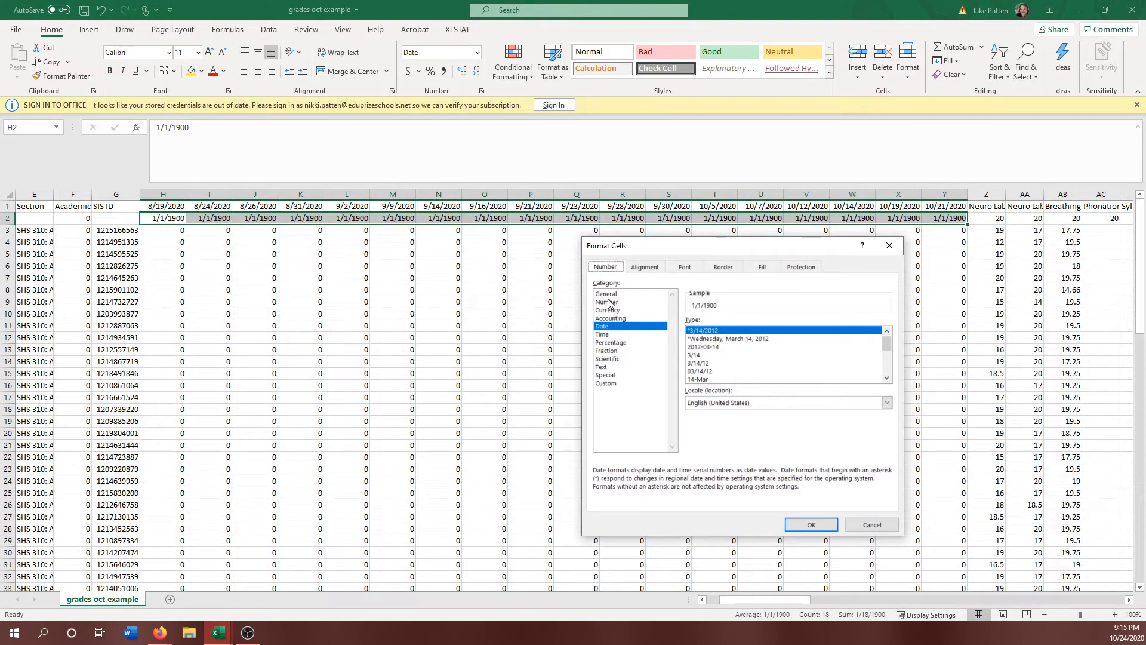
{"action": "left_click", "coordinate": [604, 294]}
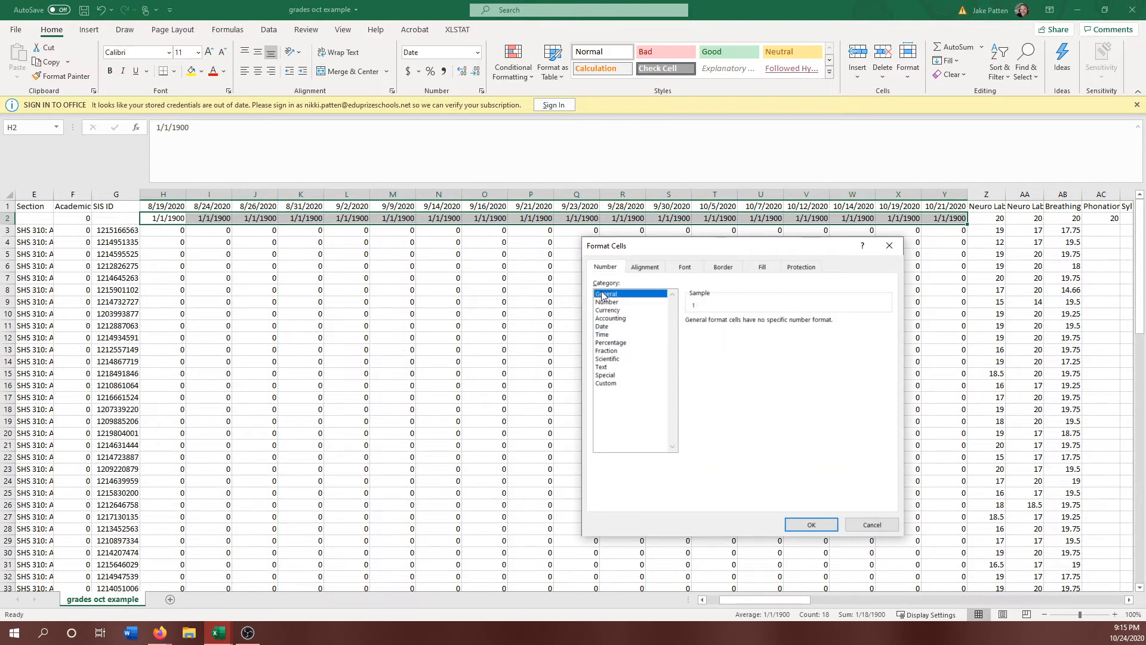
{"action": "left_click", "coordinate": [806, 524]}
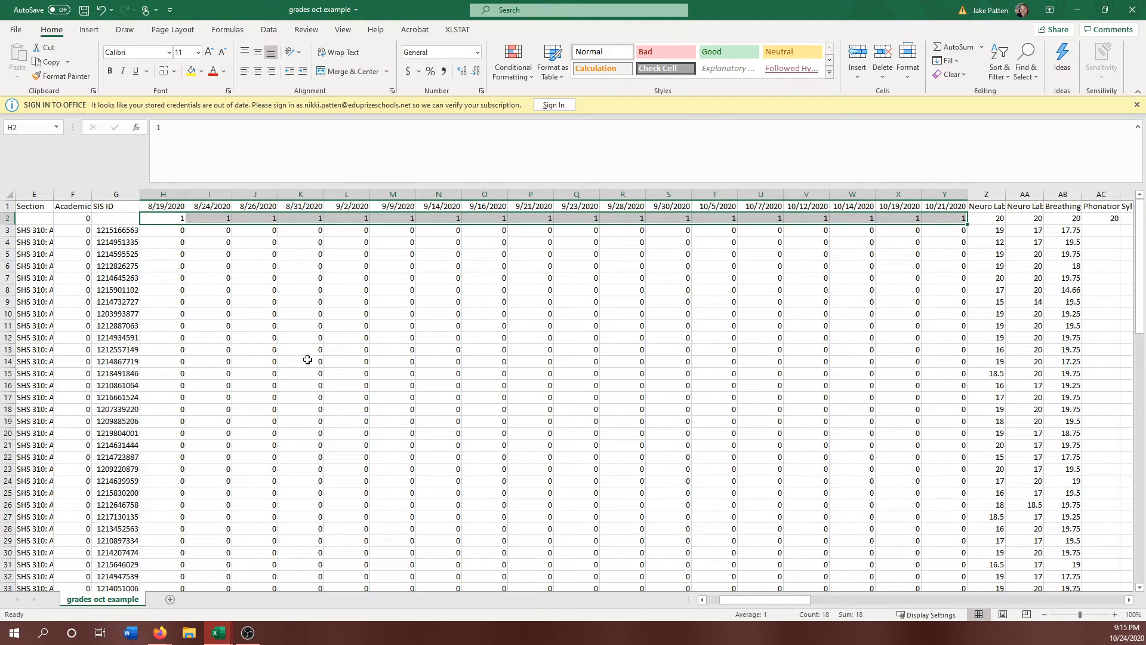
{"action": "left_click", "coordinate": [194, 307]}
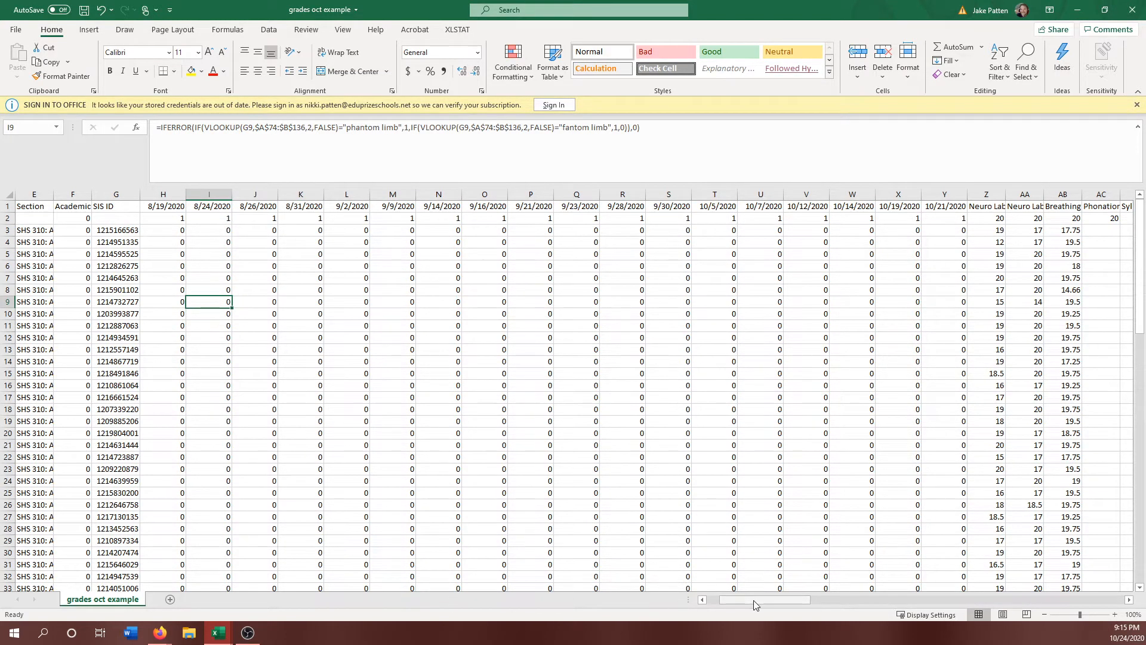
Compare the first student's SIS User ID with the SIS ID and insert a blank column before the 8/19/2020 column.
{"action": "left_click_drag", "start_coordinate": [755, 601], "coordinate": [739, 602]}
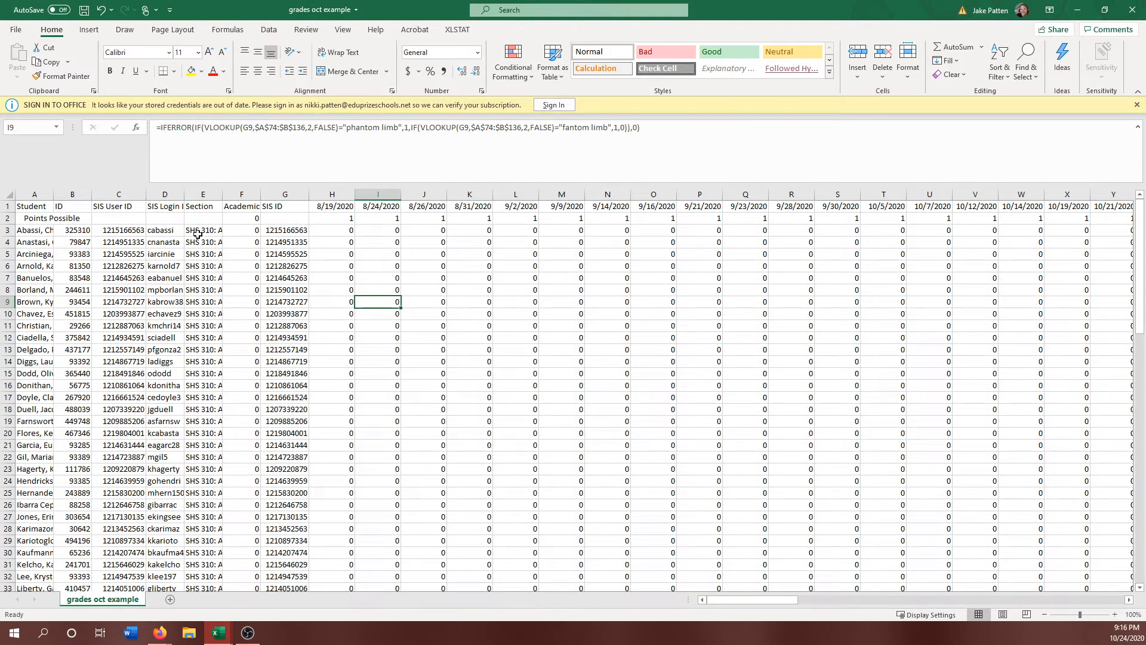
{"action": "left_click", "coordinate": [279, 231]}
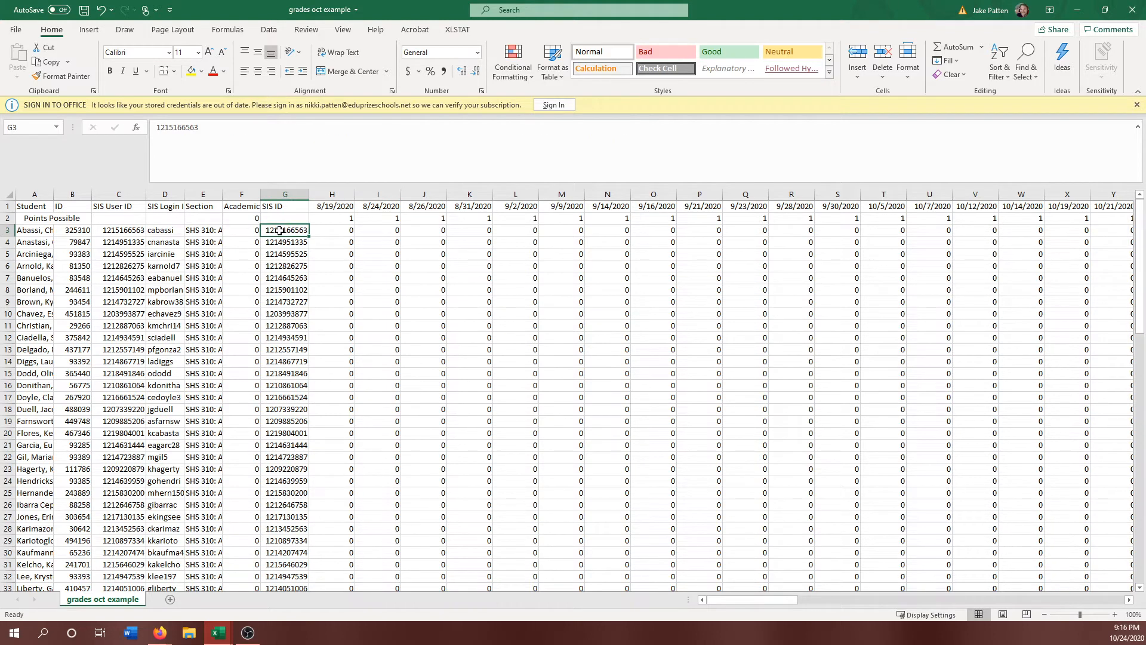
{"action": "left_click", "coordinate": [136, 229]}
{"action": "left_click", "coordinate": [277, 230]}
{"action": "left_click", "coordinate": [332, 193]}
{"action": "right_click", "coordinate": [325, 197]}
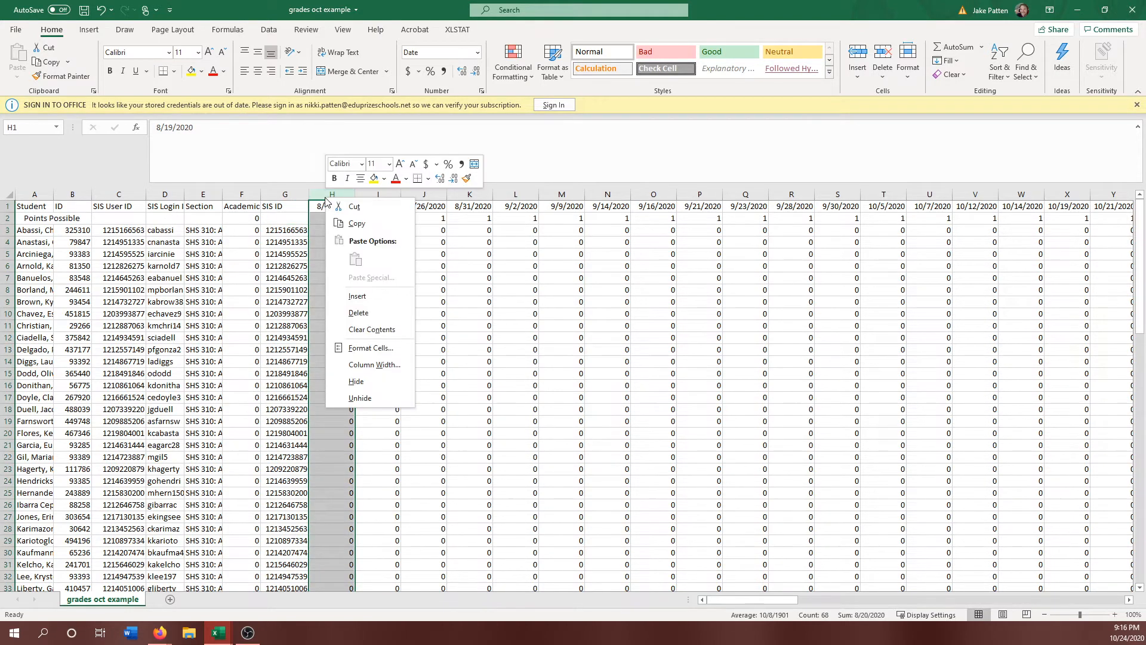
{"action": "left_click", "coordinate": [321, 192]}
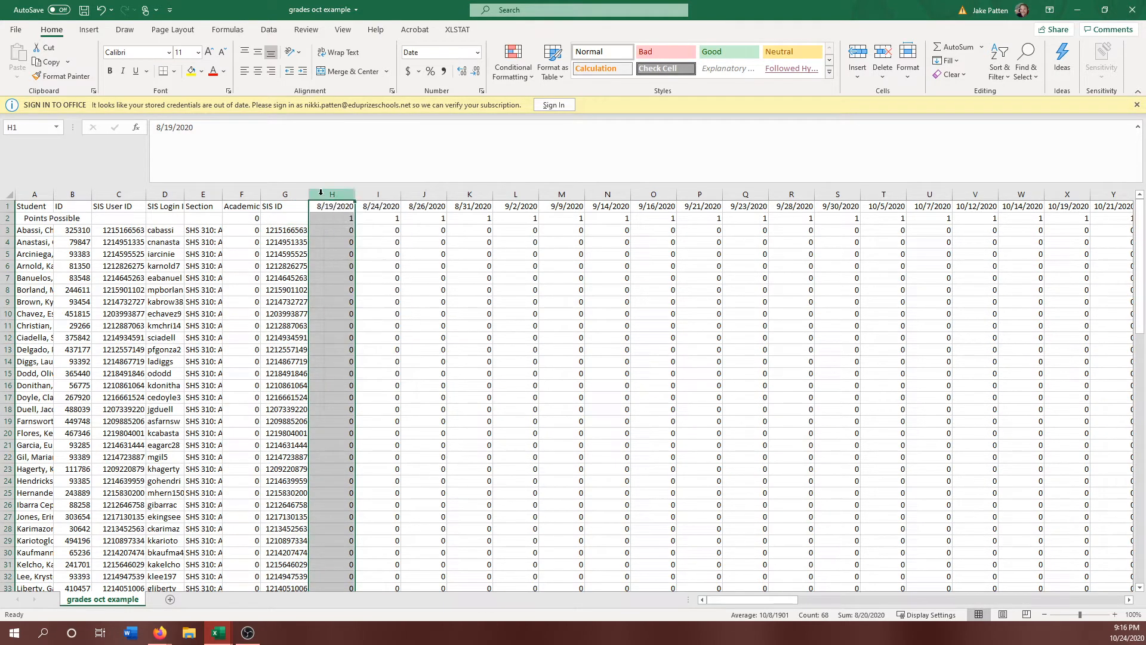
{"action": "right_click", "coordinate": [321, 192]}
{"action": "left_click", "coordinate": [375, 295]}
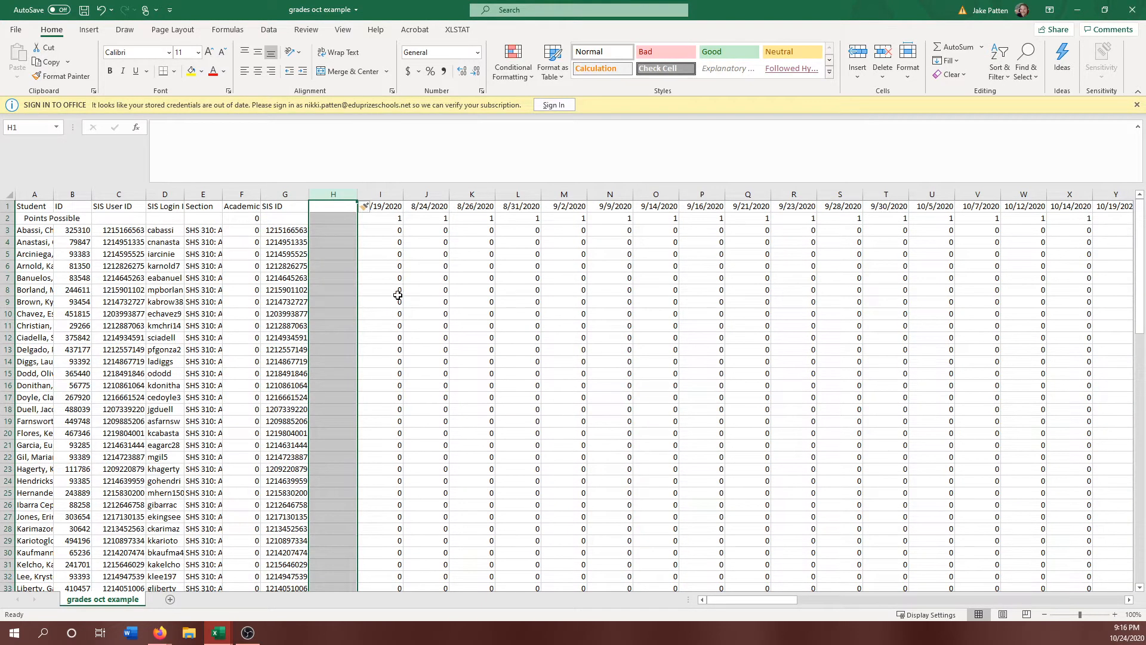
Enter the formula =IF(G3=C3,1,999999) in H3 to compare the first student's SIS ID with the SIS User ID.
{"action": "left_click", "coordinate": [318, 231]}
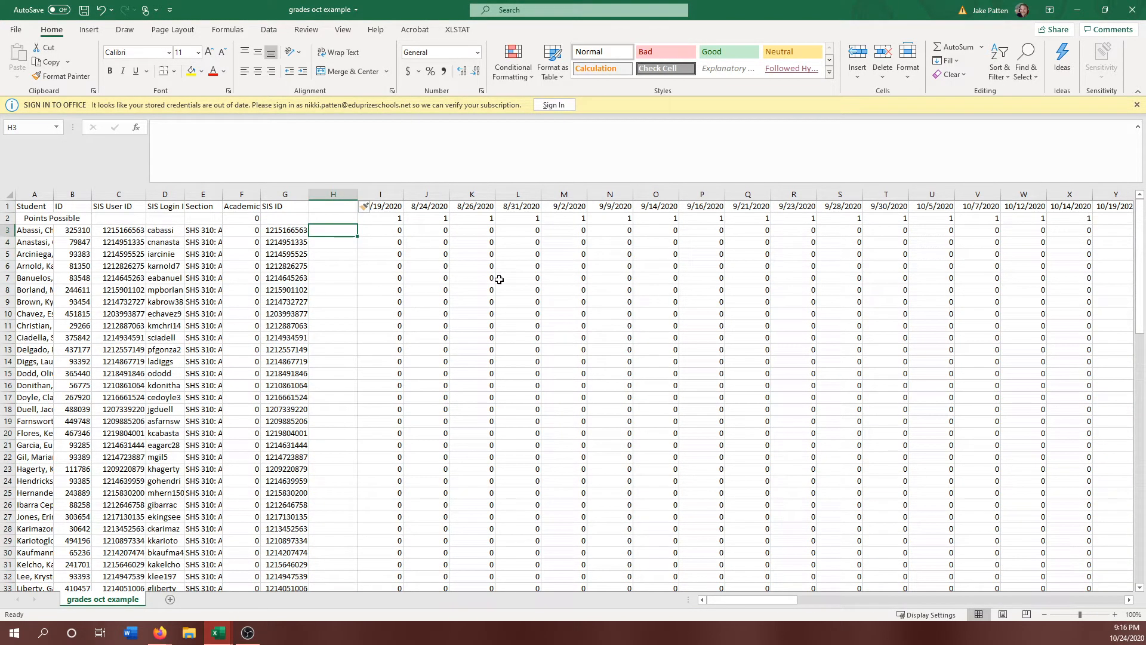
{"action": "type", "text": "="}
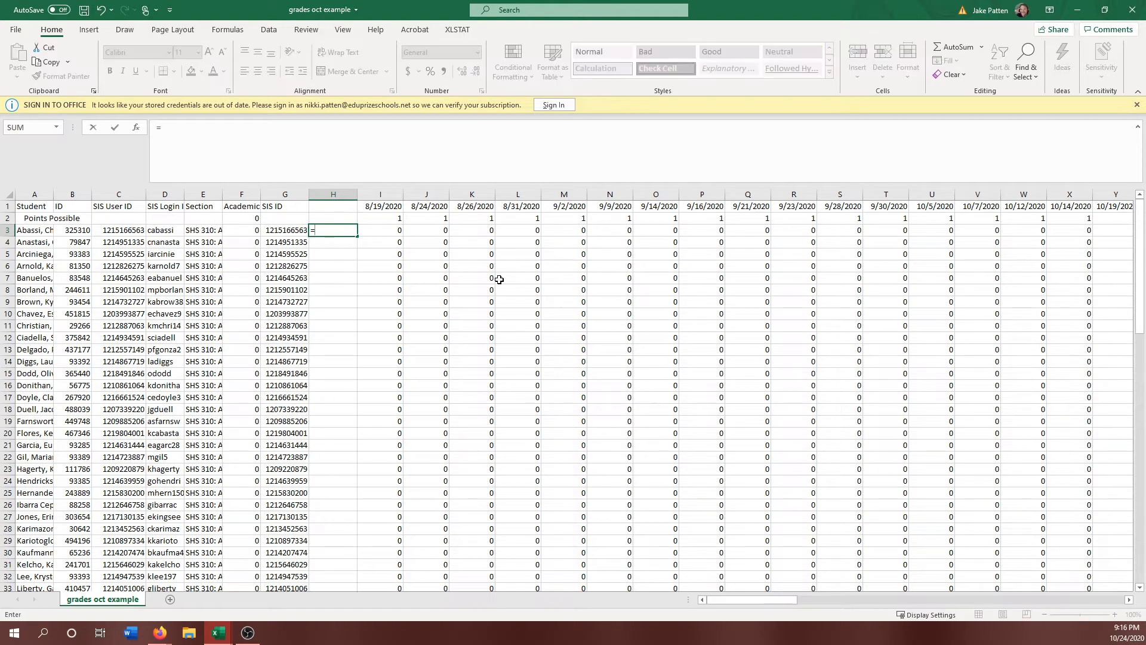
{"action": "type", "text": "if"}
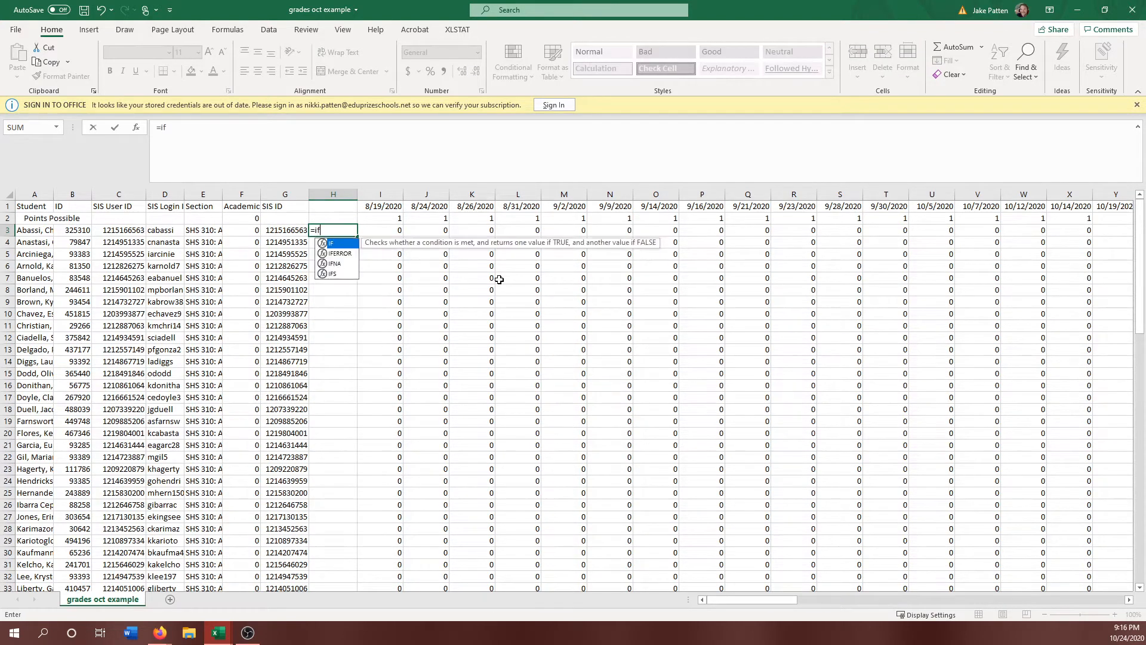
{"action": "type", "text": "("}
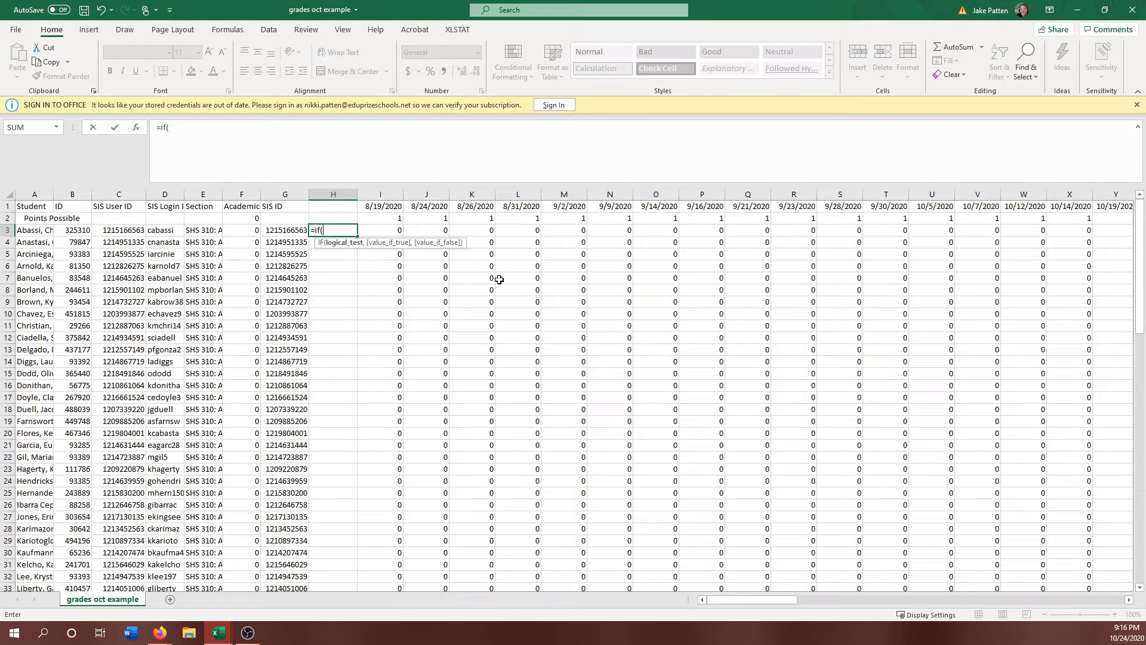
{"action": "key", "text": "Left"}
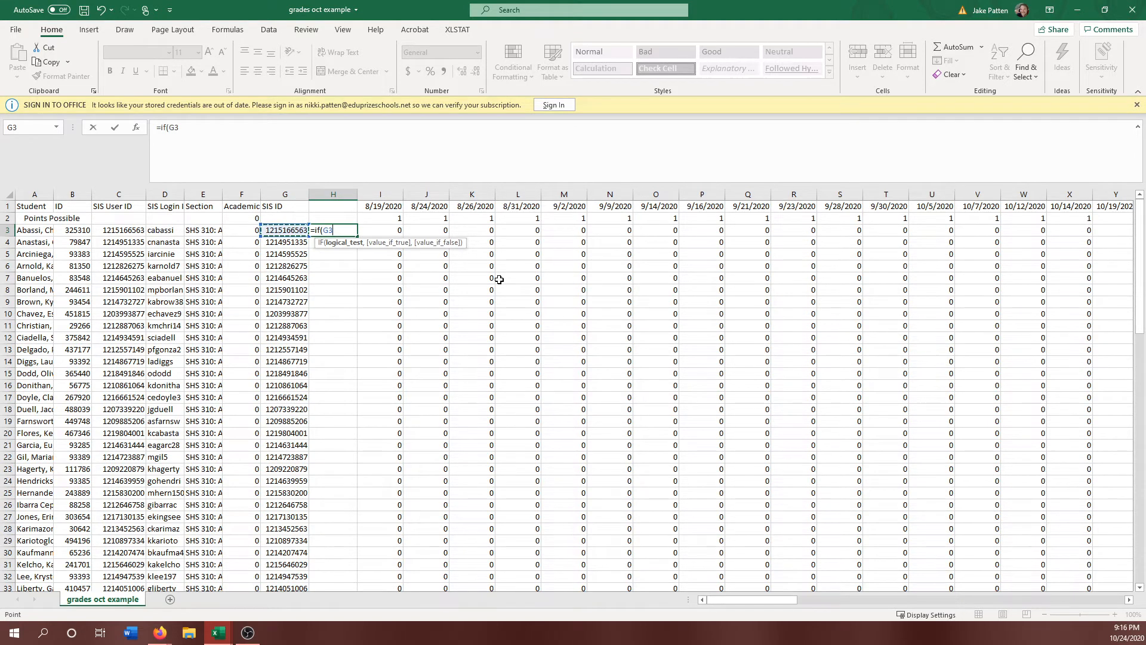
{"action": "type", "text": "="}
{"action": "key", "text": "Left"}
{"action": "key", "text": "Left"}
{"action": "key", "text": "Left"}
{"action": "key", "text": "Left"}
{"action": "key", "text": "Left"}
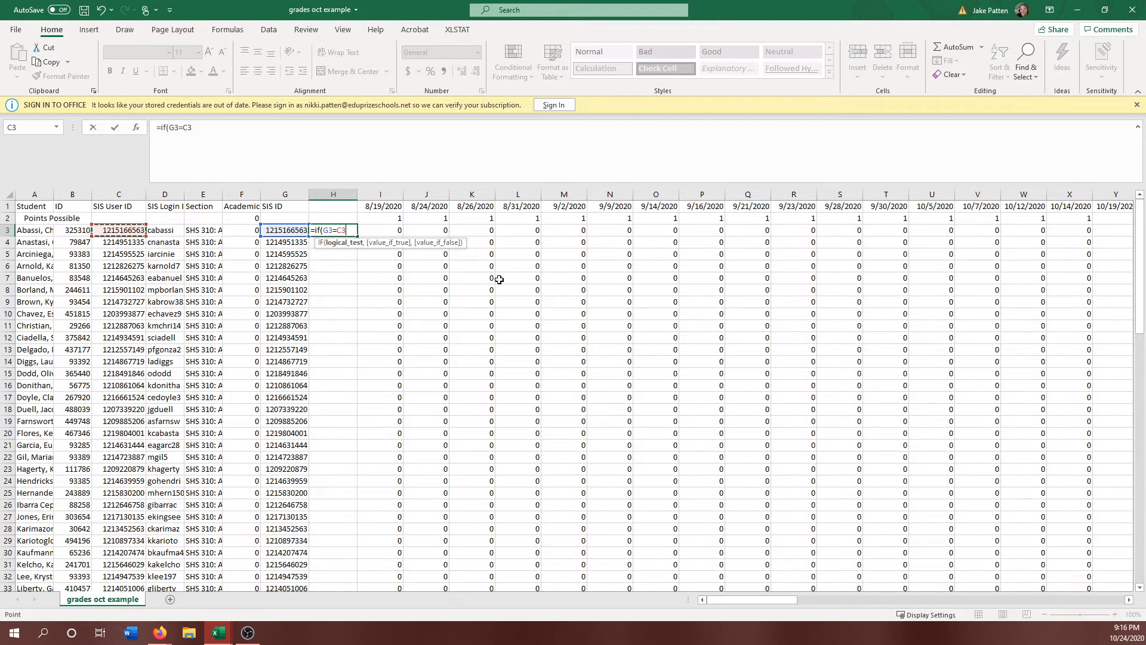
{"action": "type", "text": ",1"}
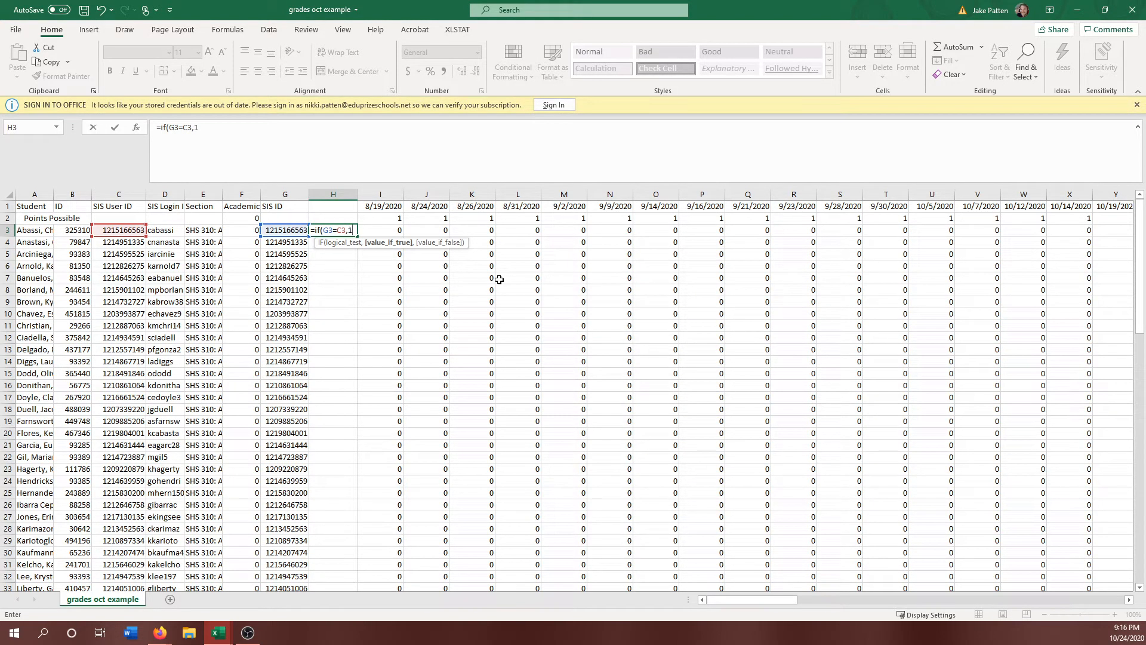
{"action": "type", "text": ",999999"}
{"action": "key", "text": "Return"}
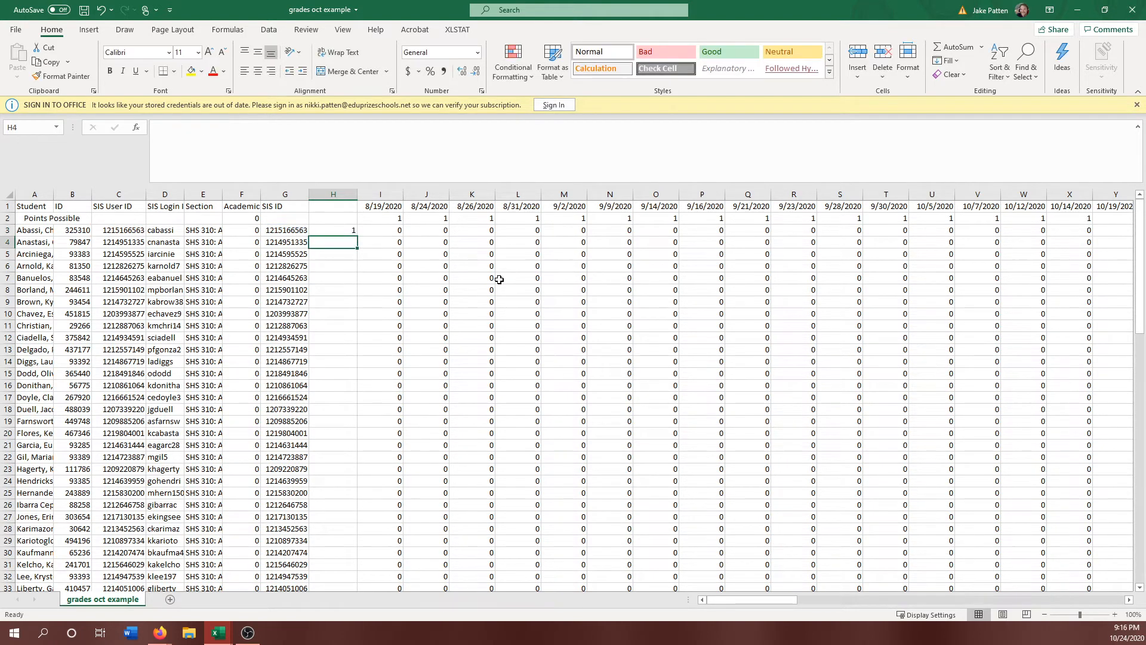
Fill the ID comparison formula from H3 down column H and check every student row for mismatches.
{"action": "left_click", "coordinate": [334, 231]}
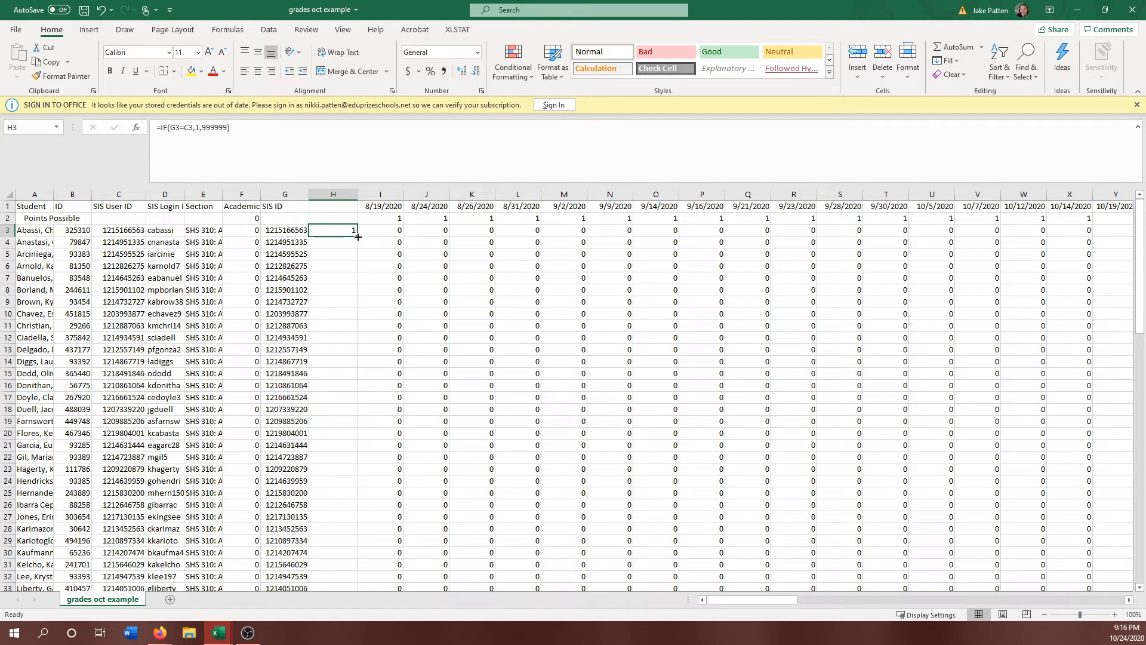
{"action": "double_click", "coordinate": [358, 237]}
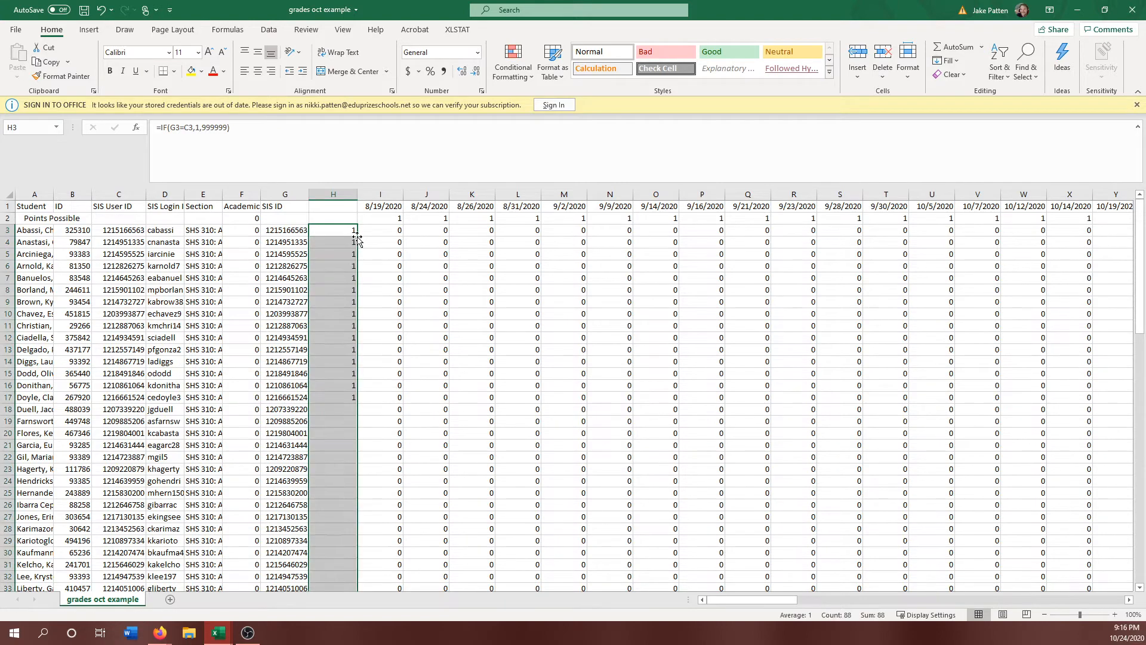
{"action": "scroll", "coordinate": [353, 249], "scroll_direction": "down", "scroll_amount": 16}
{"action": "scroll", "coordinate": [352, 249], "scroll_direction": "down", "scroll_amount": 8}
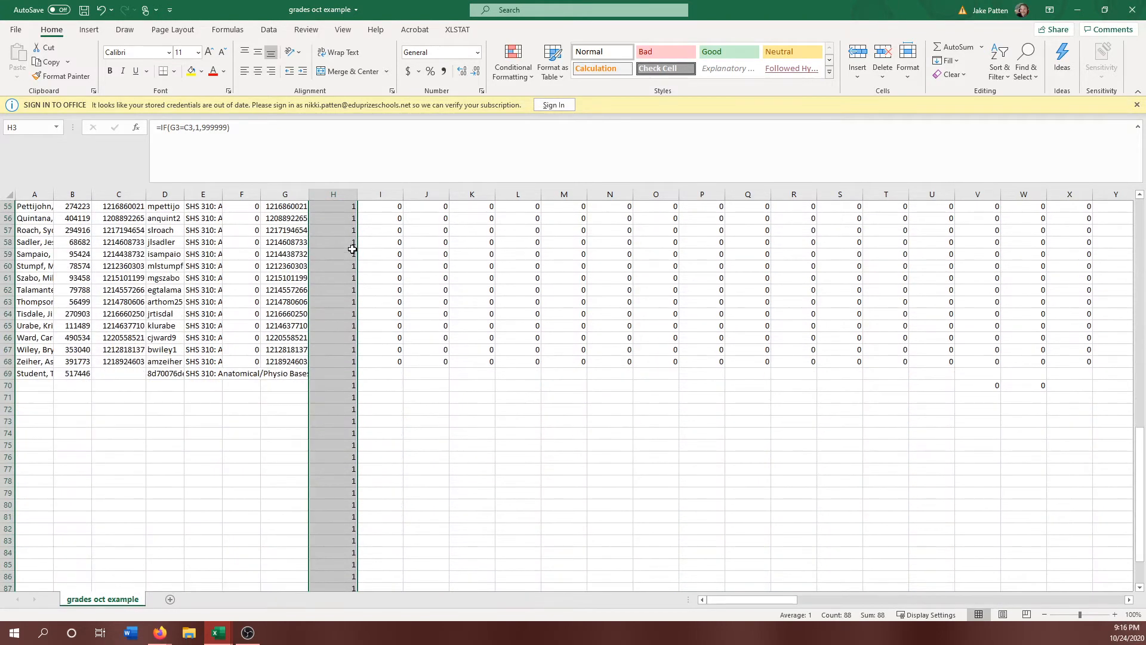
{"action": "scroll", "coordinate": [353, 249], "scroll_direction": "up", "scroll_amount": 5}
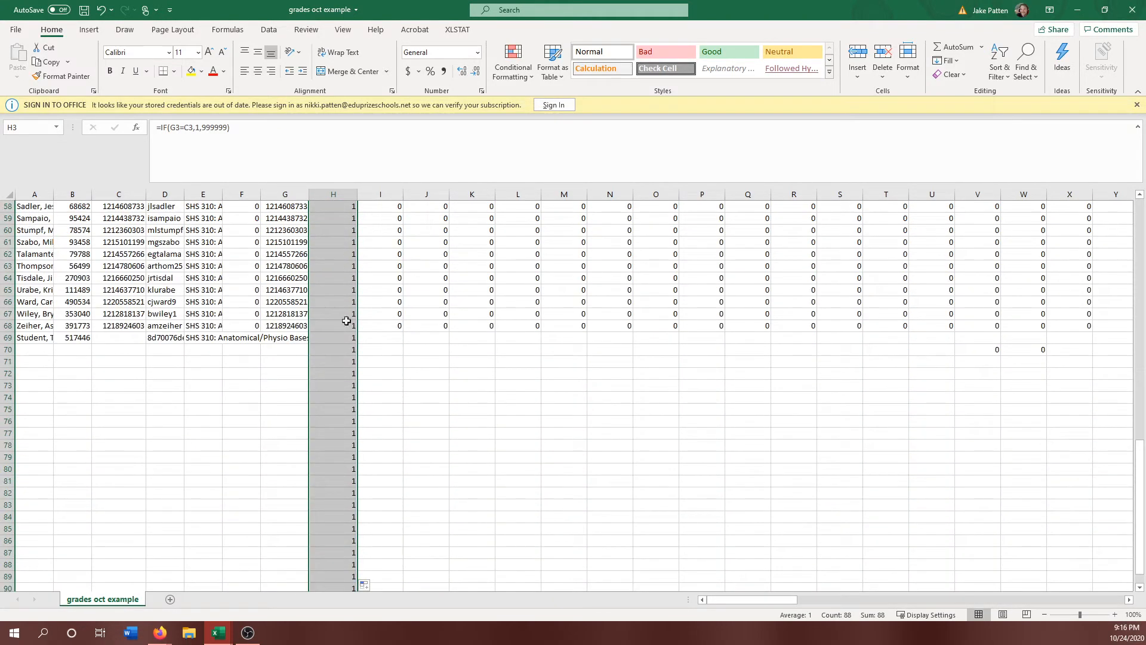
{"action": "scroll", "coordinate": [335, 373], "scroll_direction": "down", "scroll_amount": 3}
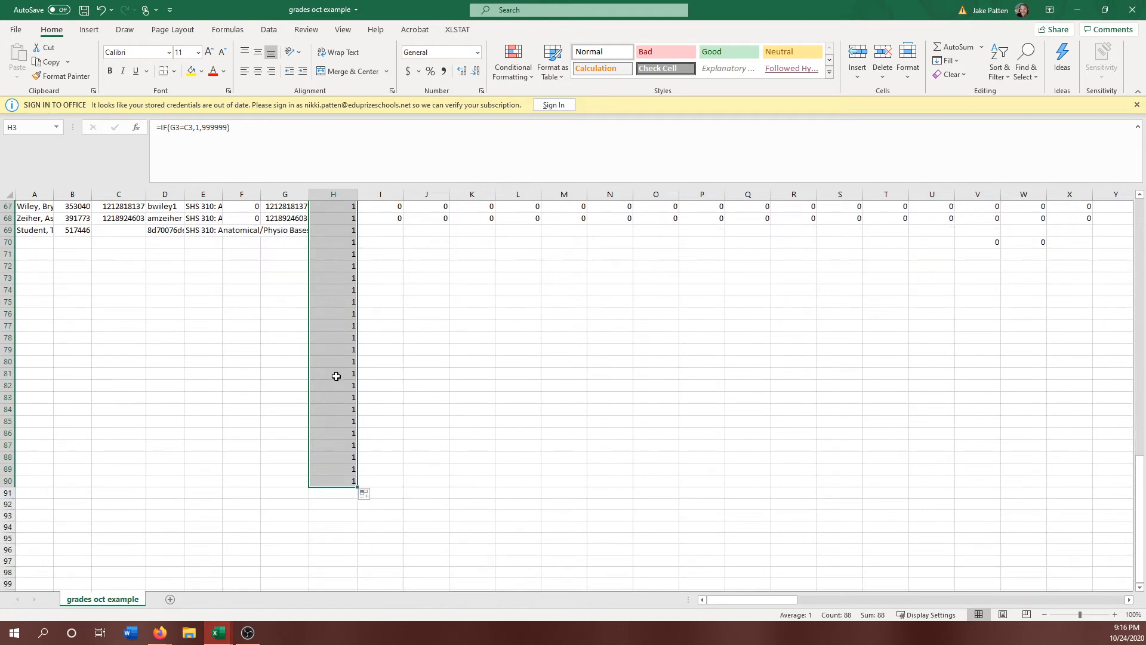
{"action": "scroll", "coordinate": [336, 376], "scroll_direction": "up", "scroll_amount": 6}
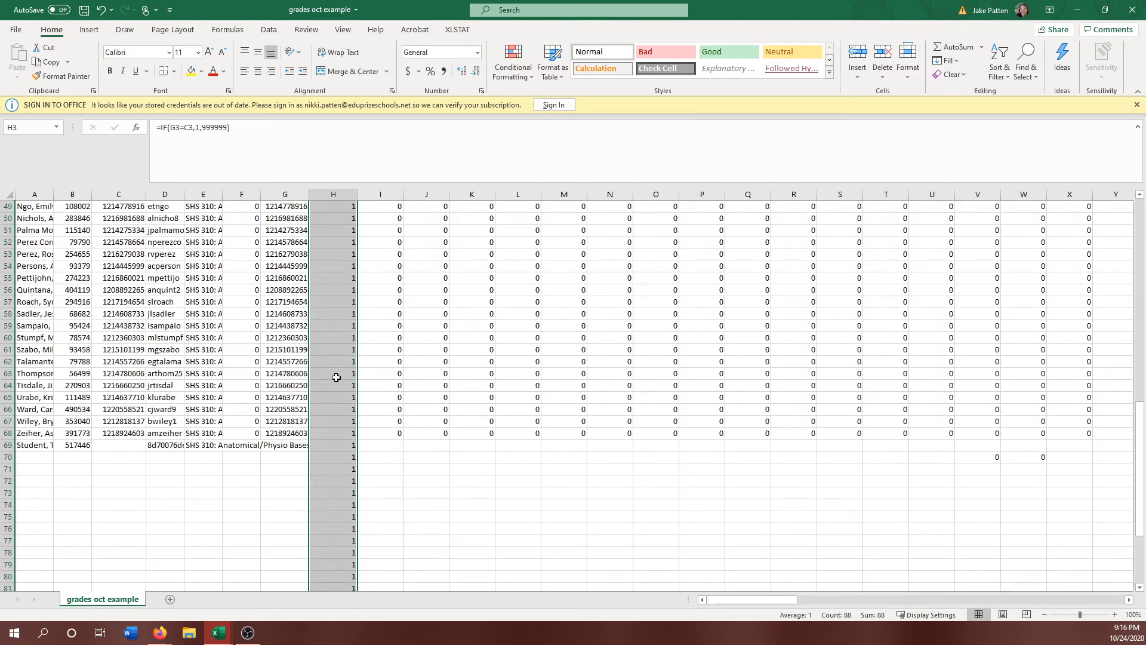
{"action": "scroll", "coordinate": [336, 377], "scroll_direction": "up", "scroll_amount": 2}
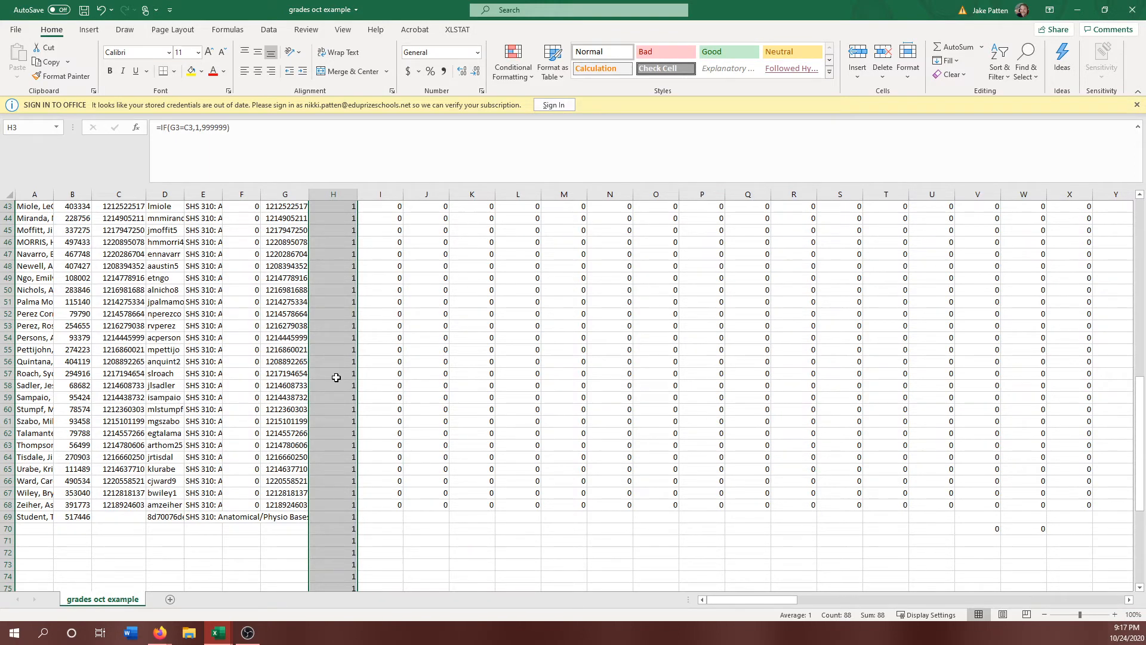
{"action": "scroll", "coordinate": [336, 378], "scroll_direction": "up", "scroll_amount": 14}
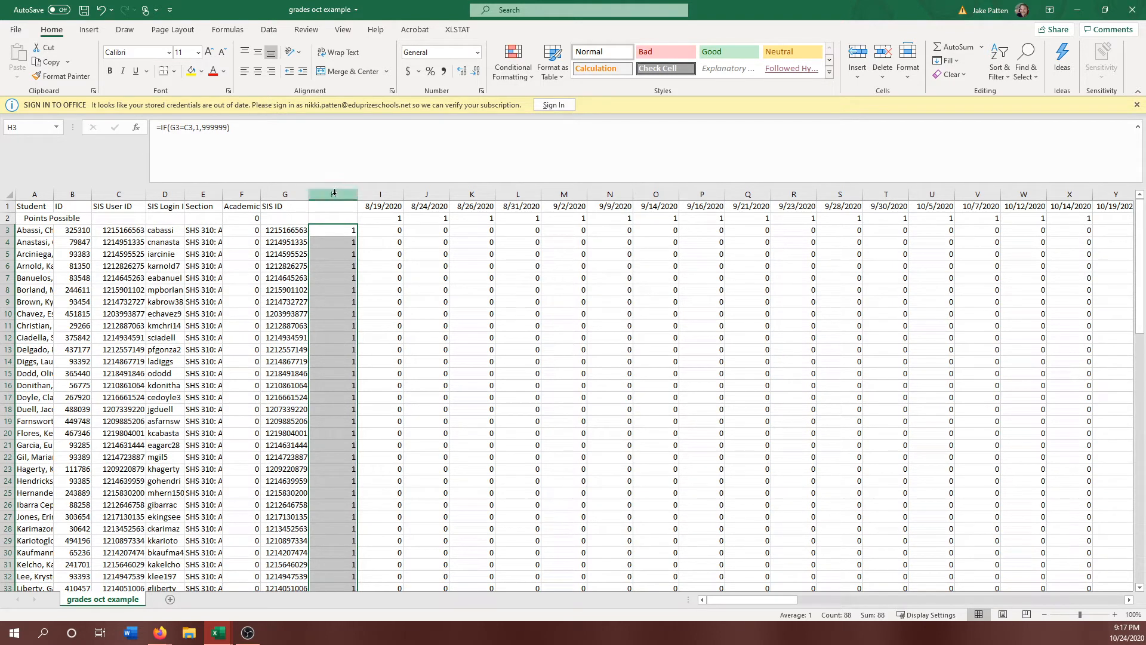
Delete the SIS ID column and the comparison column, G and H.
{"action": "left_click", "coordinate": [277, 194]}
{"action": "left_click_drag", "start_coordinate": [276, 197], "coordinate": [341, 194]}
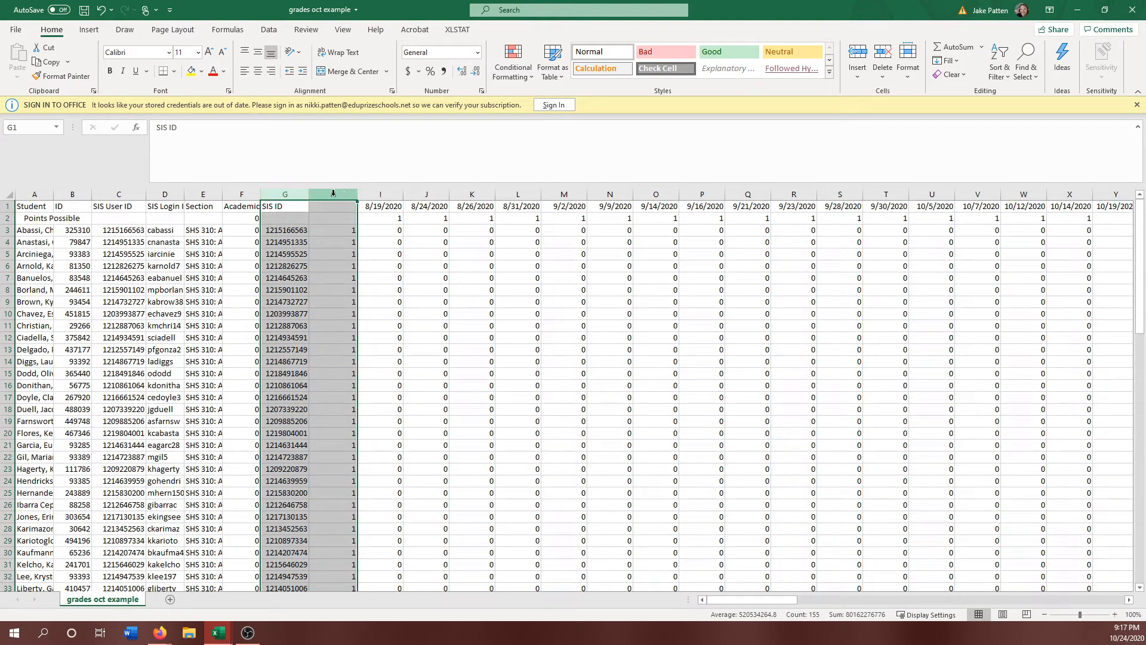
{"action": "left_click_drag", "start_coordinate": [291, 196], "coordinate": [325, 193]}
{"action": "right_click", "coordinate": [332, 195]}
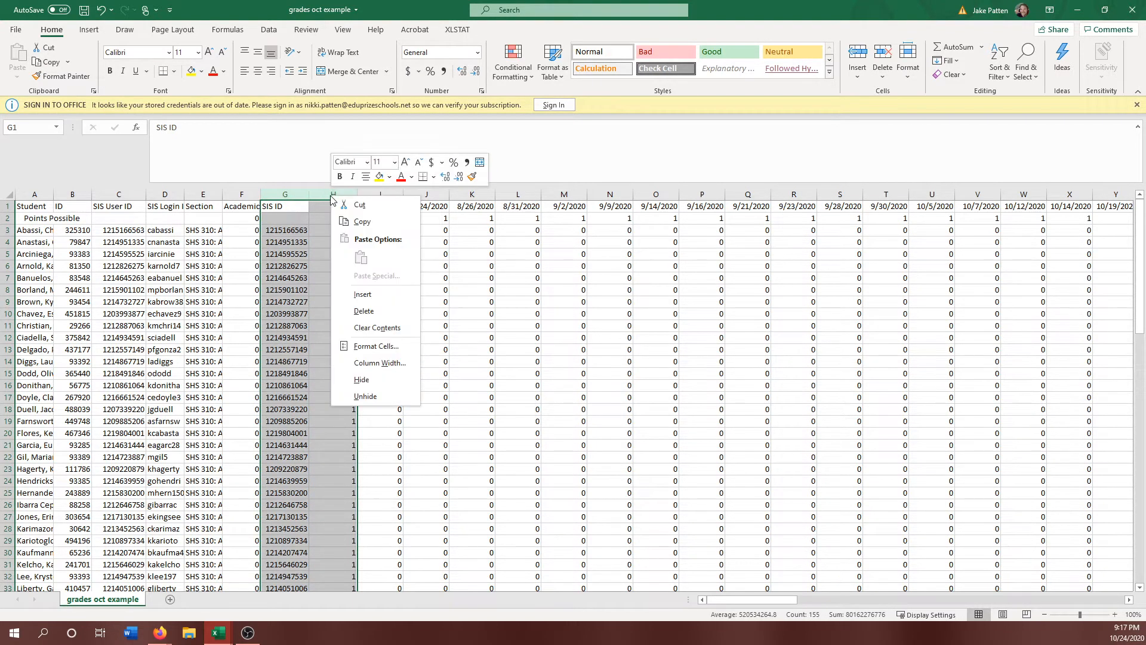
{"action": "left_click", "coordinate": [372, 310]}
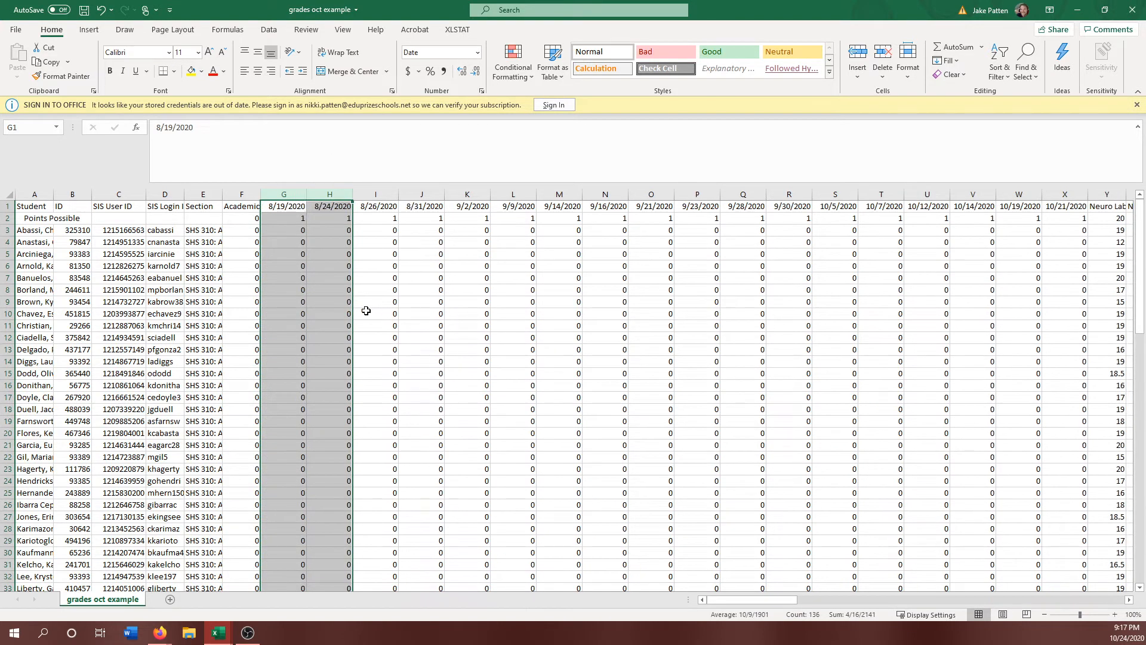
Examine the formulas behind the daily grades in several date columns between 8/19/2020 and 10/14/2020.
{"action": "left_click", "coordinate": [373, 306]}
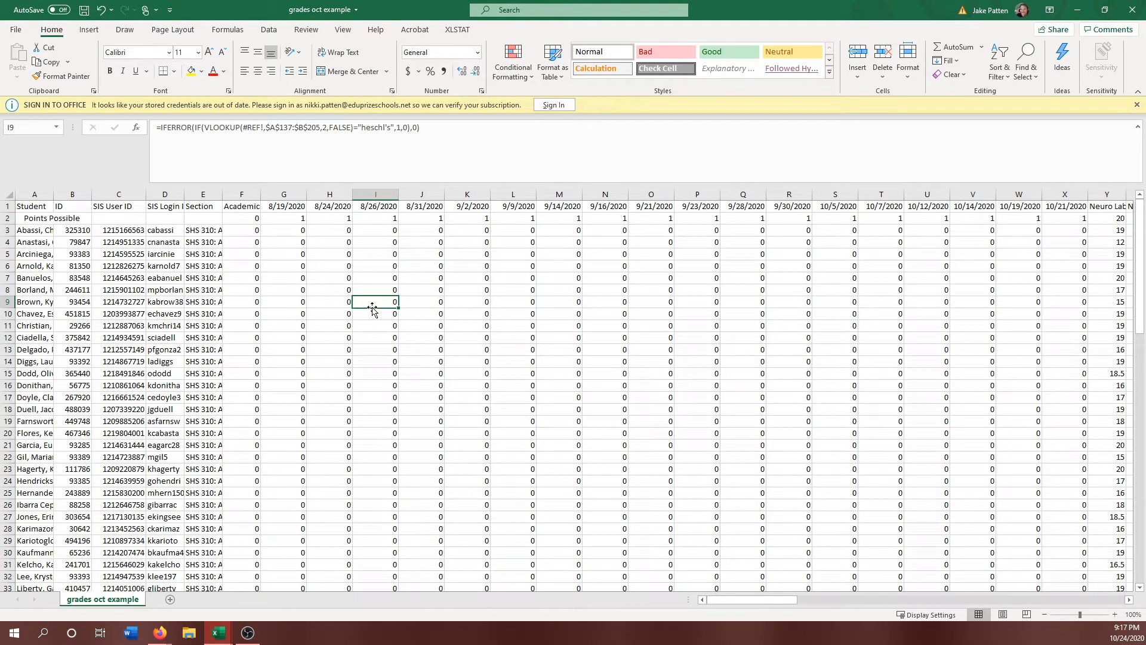
{"action": "left_click", "coordinate": [433, 302]}
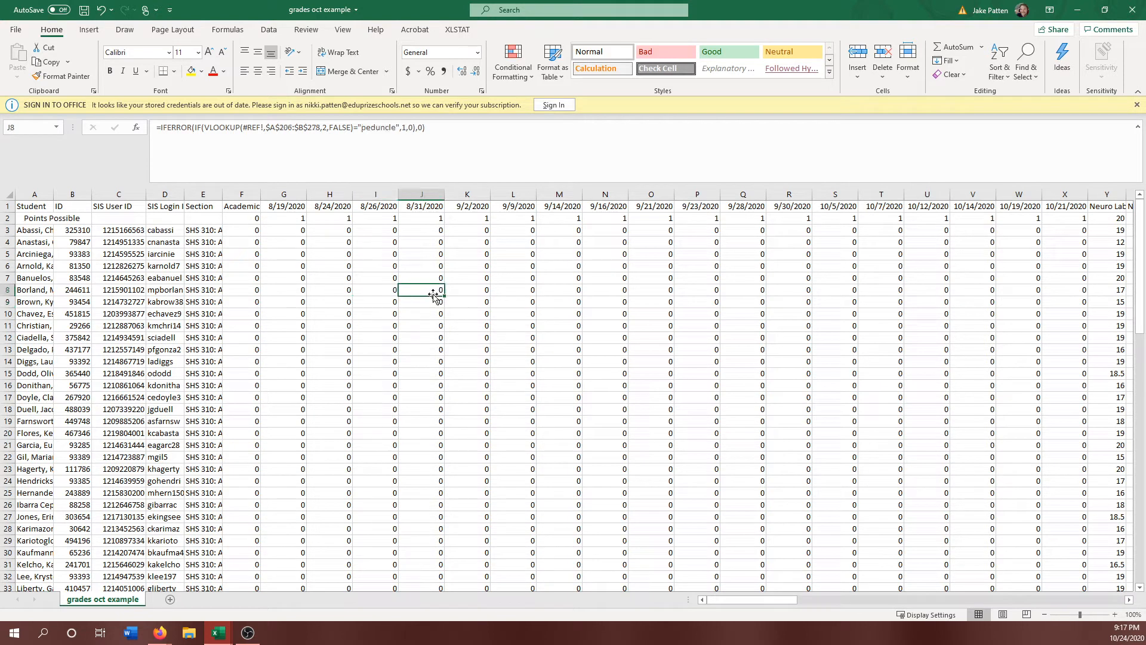
{"action": "left_click", "coordinate": [303, 245]}
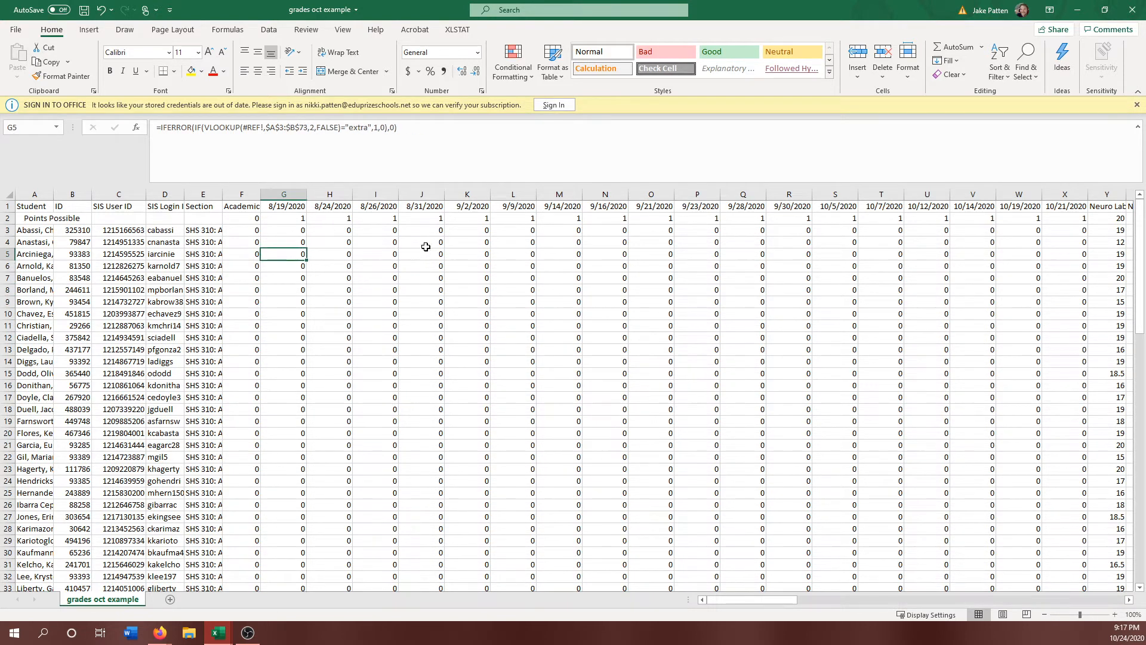
{"action": "left_click", "coordinate": [487, 242]}
{"action": "left_click", "coordinate": [546, 255]}
{"action": "left_click", "coordinate": [640, 293]}
{"action": "left_click", "coordinate": [777, 317]}
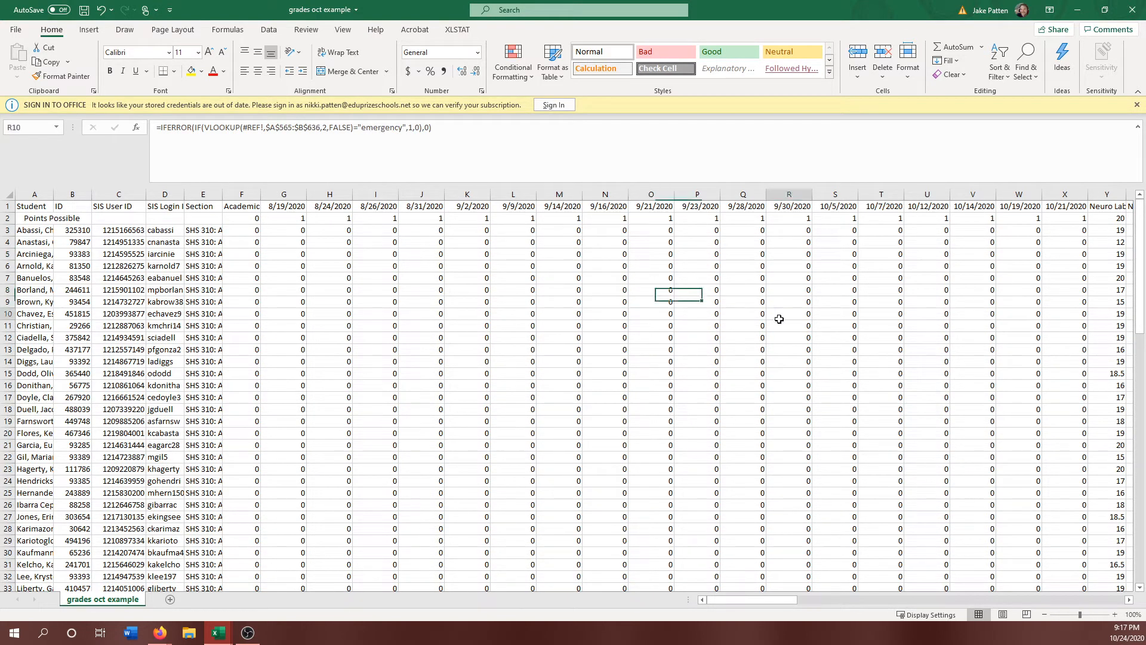
{"action": "left_click", "coordinate": [895, 326]}
{"action": "left_click", "coordinate": [989, 326]}
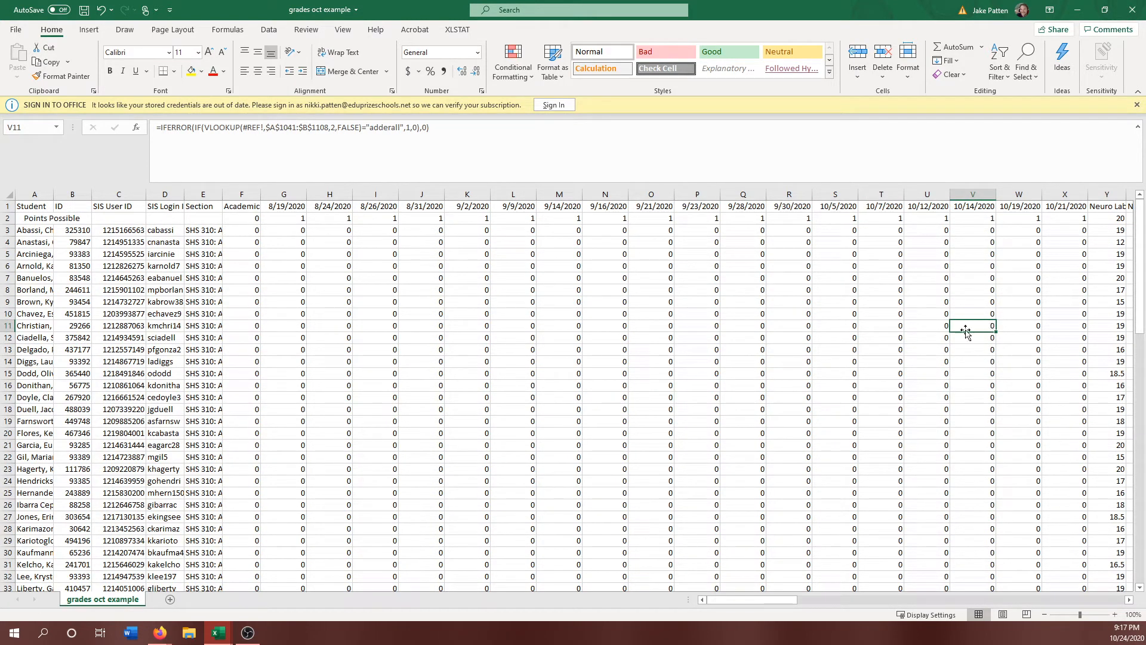
Switch to the Vlookup Grading Tool workbook and copy the daily grades in H3:Y68.
{"action": "mouse_move", "coordinate": [221, 637]}
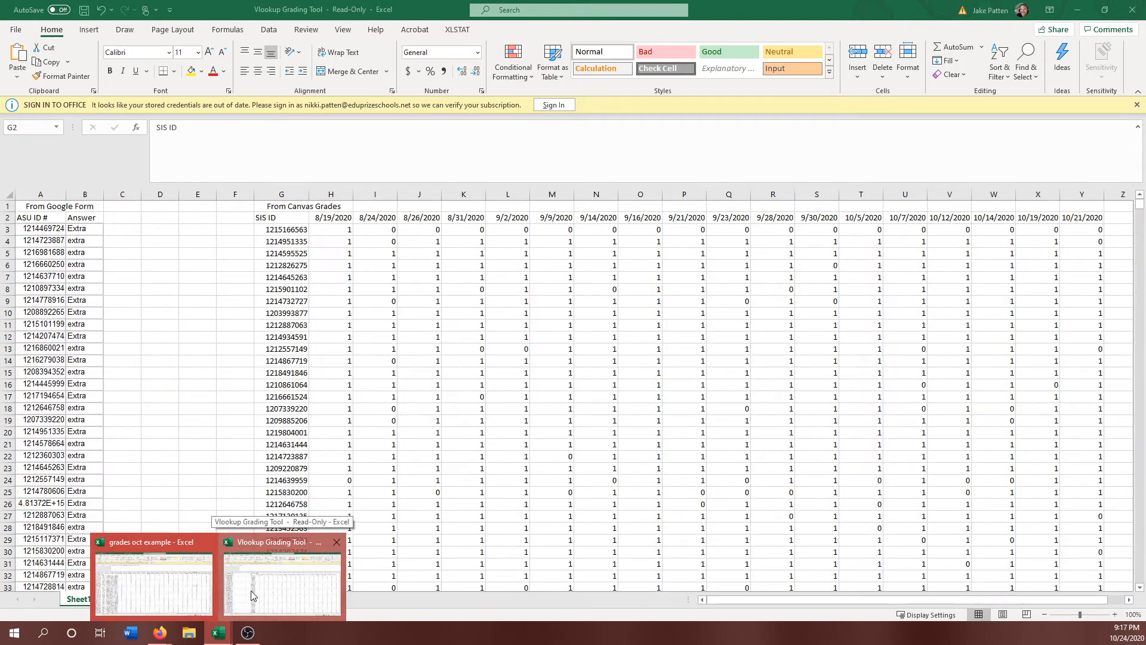
{"action": "left_click", "coordinate": [252, 595]}
{"action": "key", "text": "ctrl+shift+End"}
{"action": "left_click", "coordinate": [341, 230]}
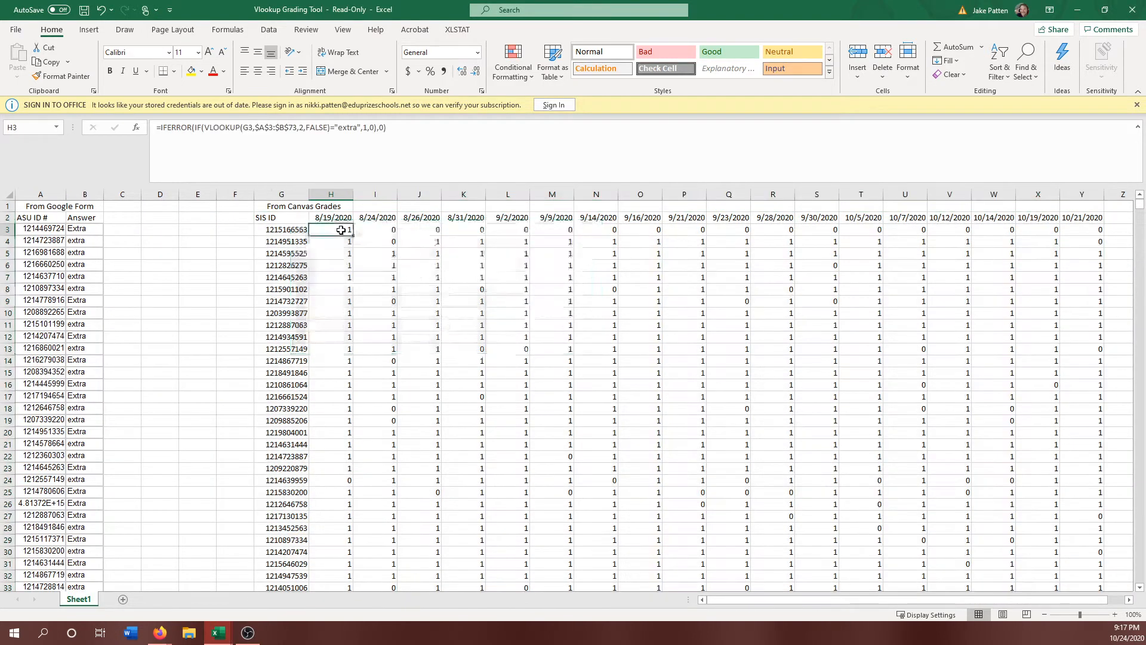
{"action": "left_click_drag", "start_coordinate": [338, 230], "coordinate": [1078, 559]}
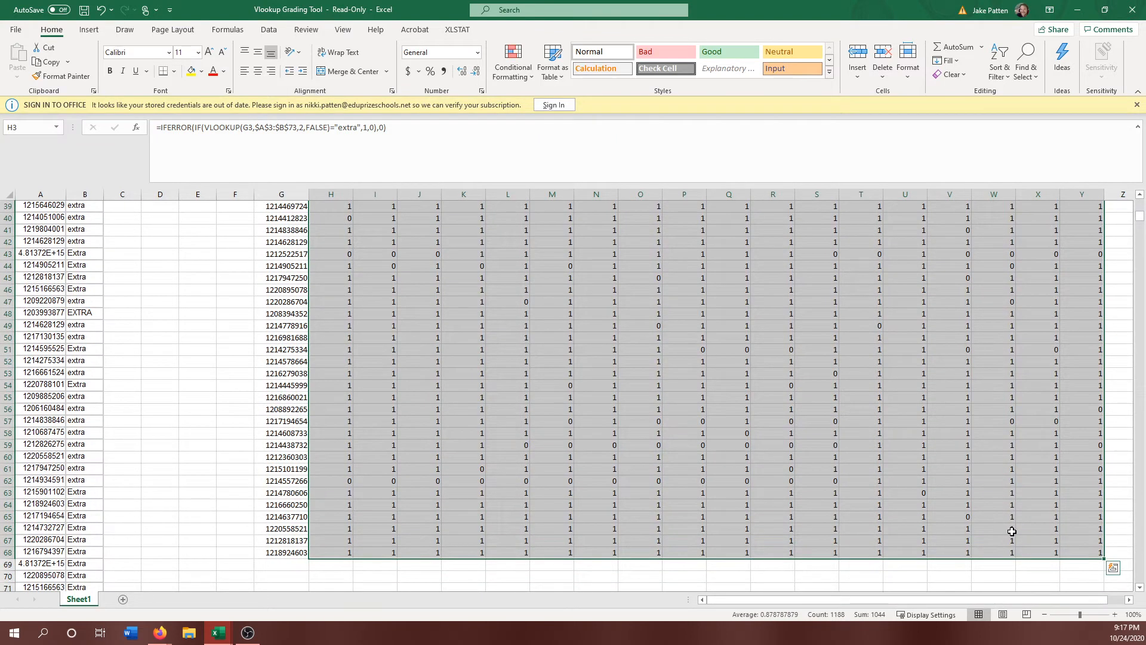
{"action": "key", "text": "ctrl+c"}
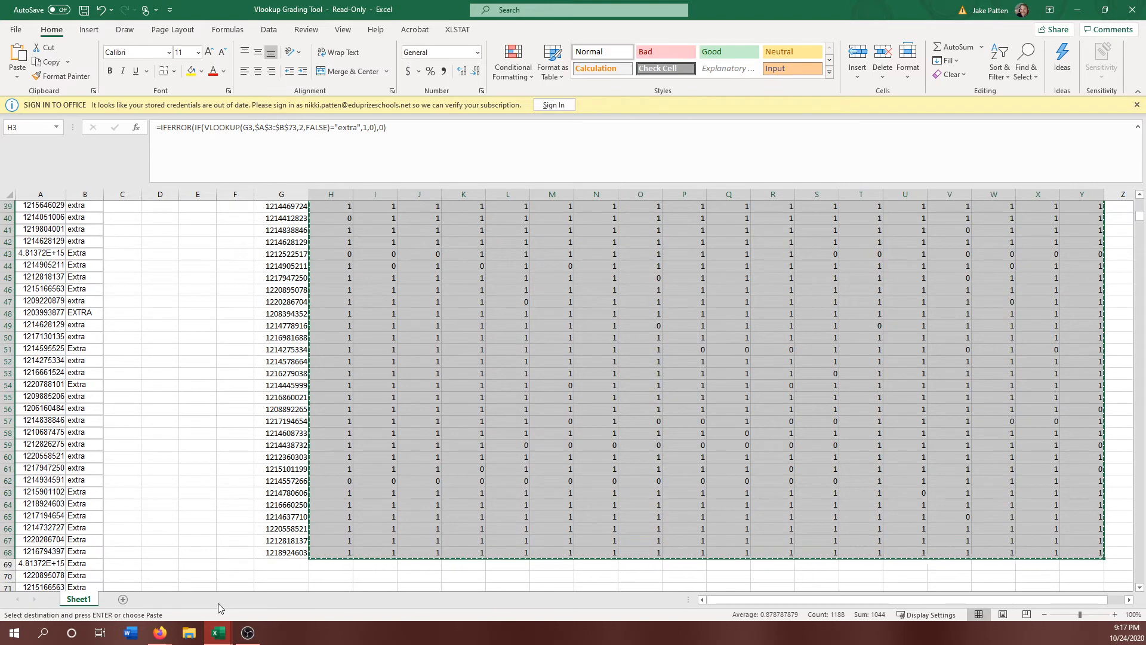
Paste the copied grades as values only into the grades oct example workbook starting at G3, and check them down to the last student.
{"action": "mouse_move", "coordinate": [218, 633]}
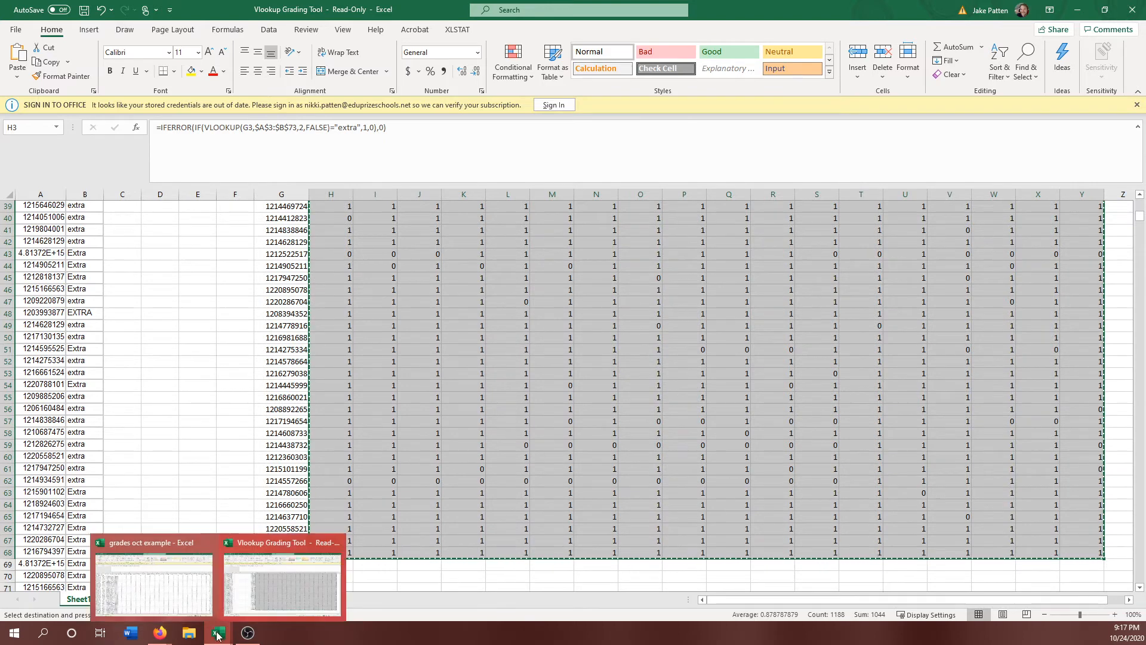
{"action": "left_click", "coordinate": [186, 588]}
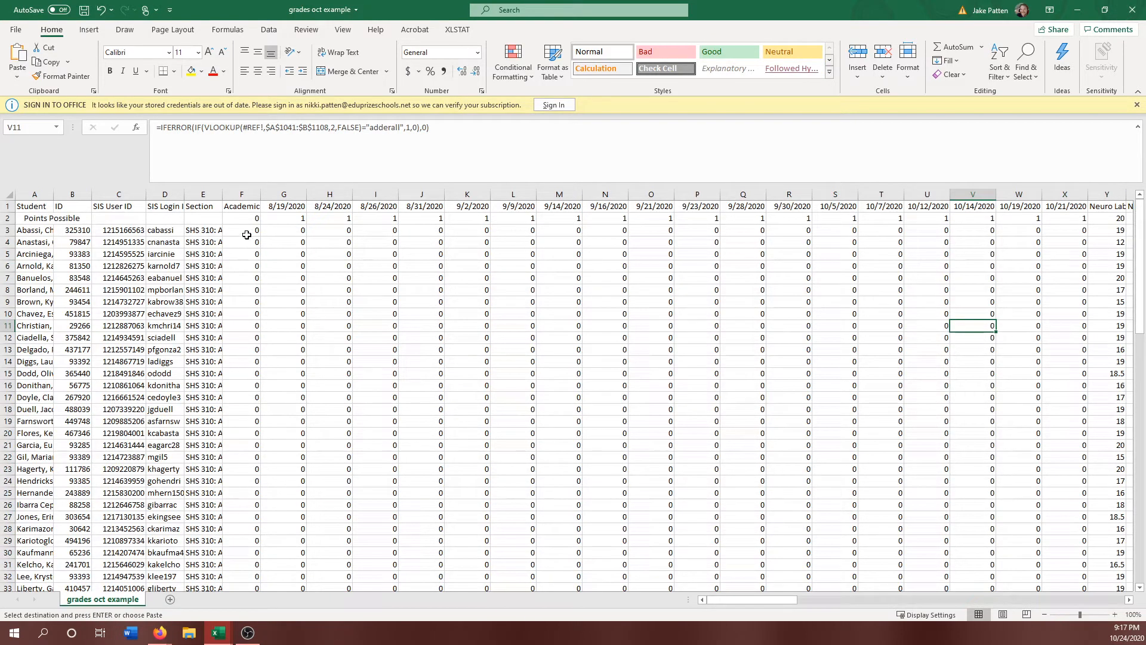
{"action": "right_click", "coordinate": [292, 229]}
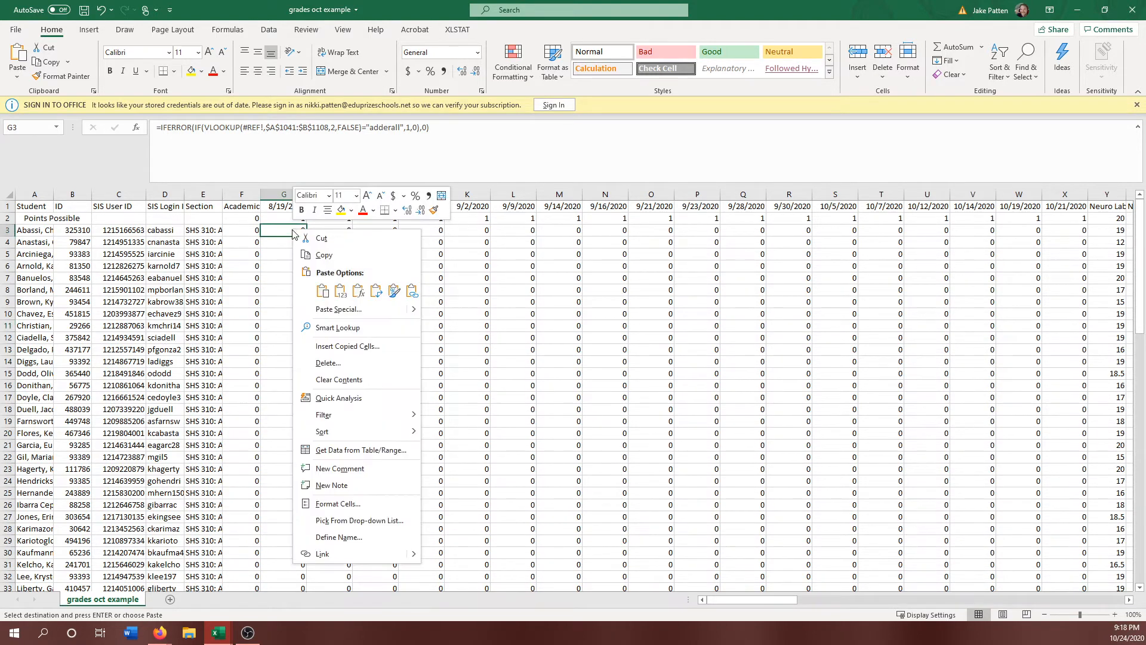
{"action": "left_click", "coordinate": [339, 292]}
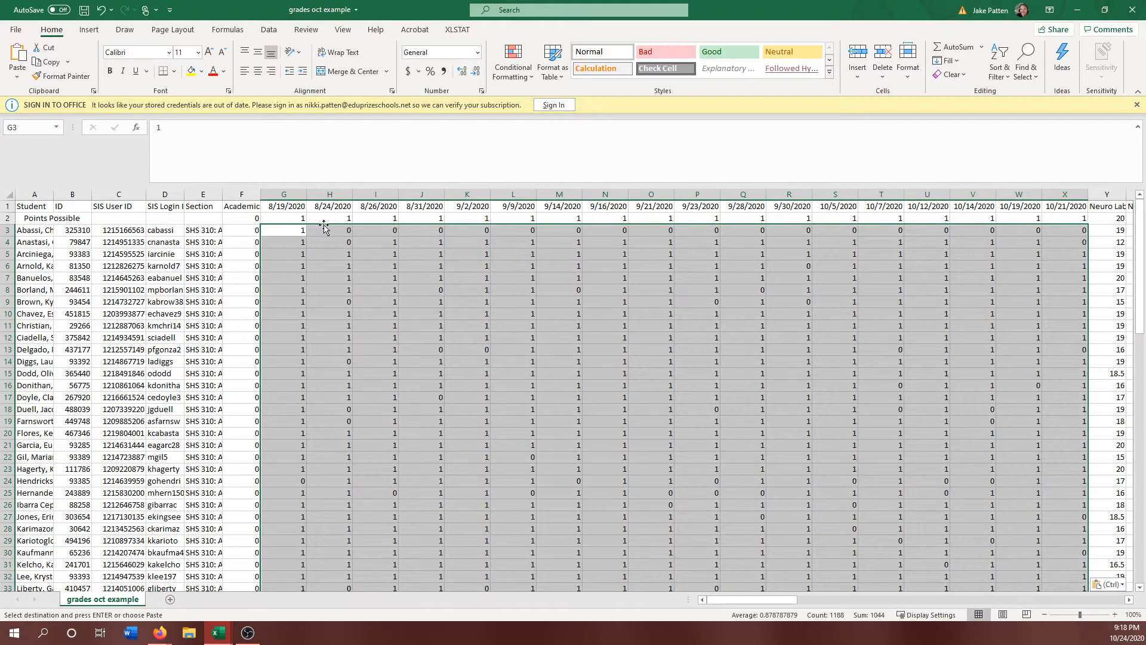
{"action": "left_click", "coordinate": [296, 219]}
{"action": "left_click", "coordinate": [334, 219]}
{"action": "left_click", "coordinate": [456, 317]}
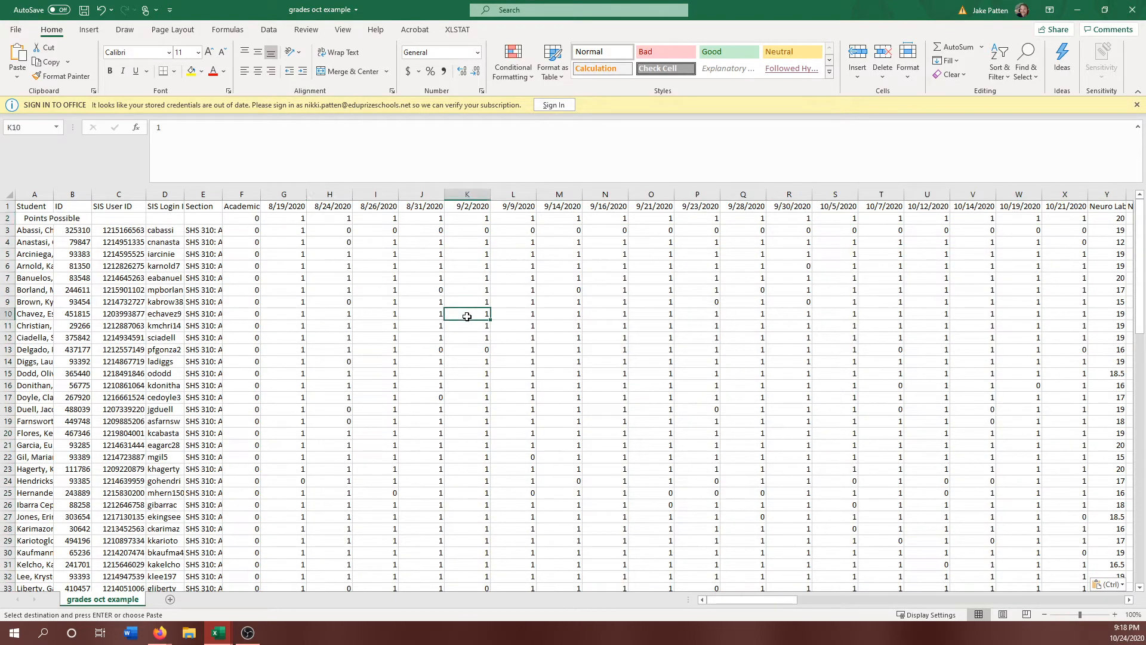
{"action": "scroll", "coordinate": [460, 317], "scroll_direction": "down", "scroll_amount": 19}
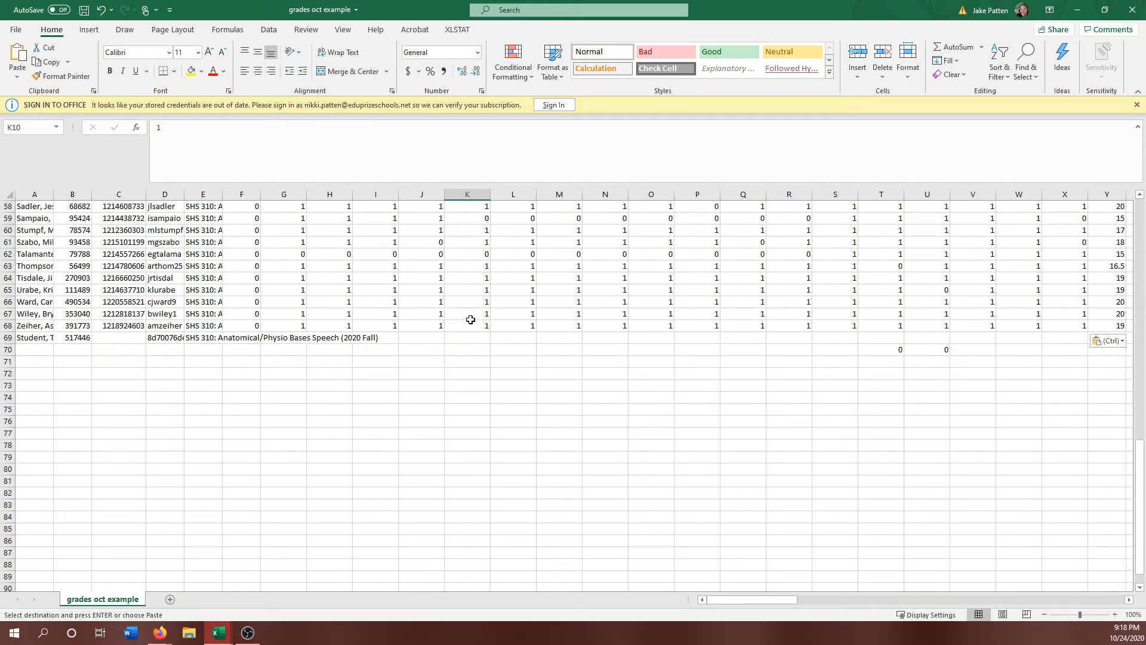
{"action": "scroll", "coordinate": [469, 318], "scroll_direction": "up", "scroll_amount": 19}
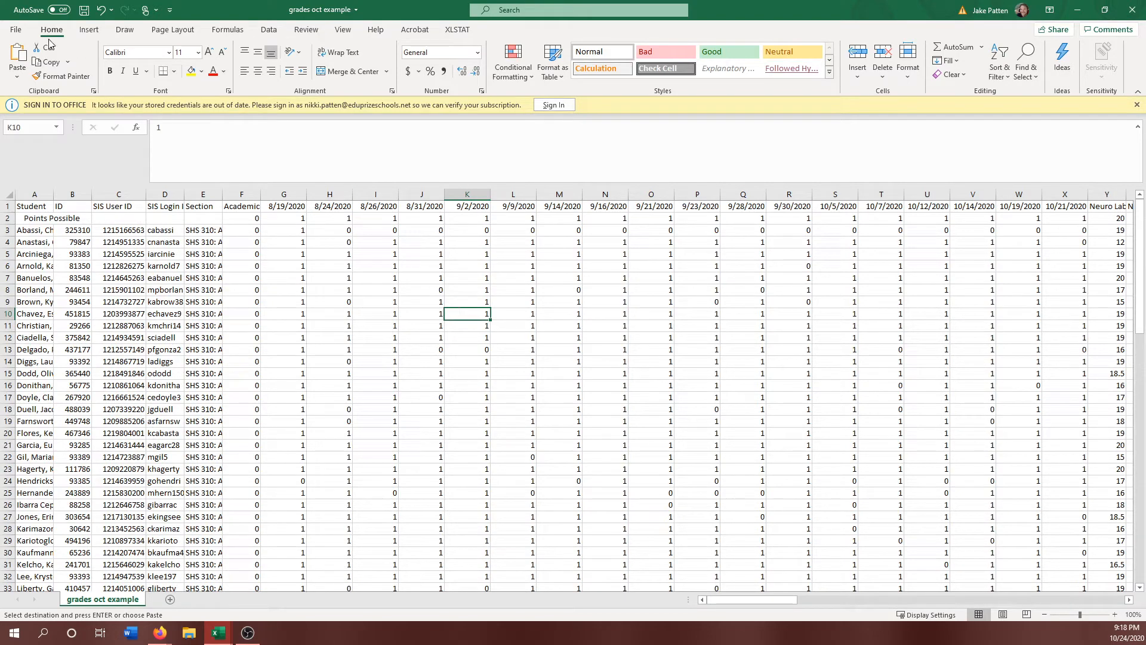
{"action": "left_click", "coordinate": [16, 31]}
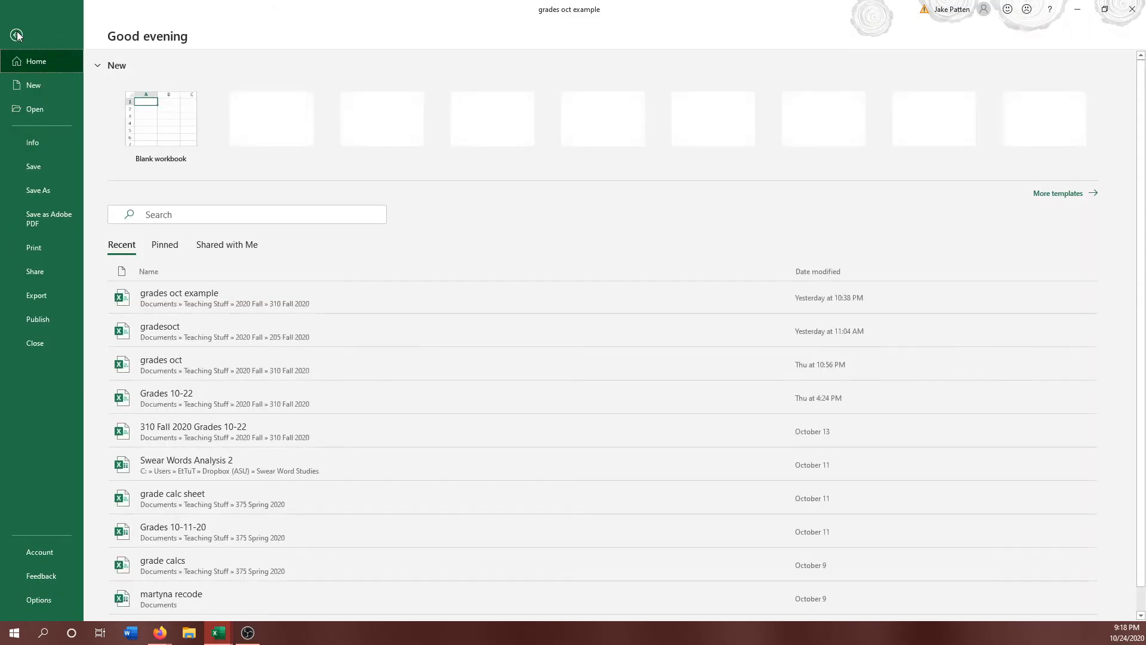
{"action": "left_click", "coordinate": [58, 191]}
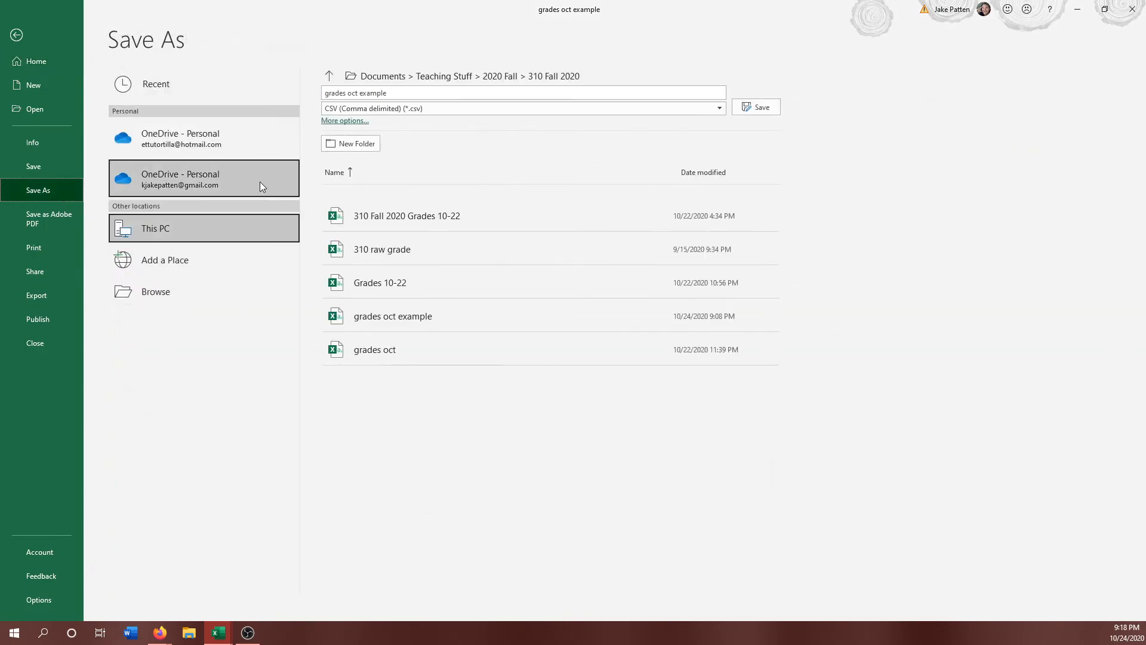
{"action": "left_click", "coordinate": [430, 108]}
{"action": "left_click", "coordinate": [430, 109]}
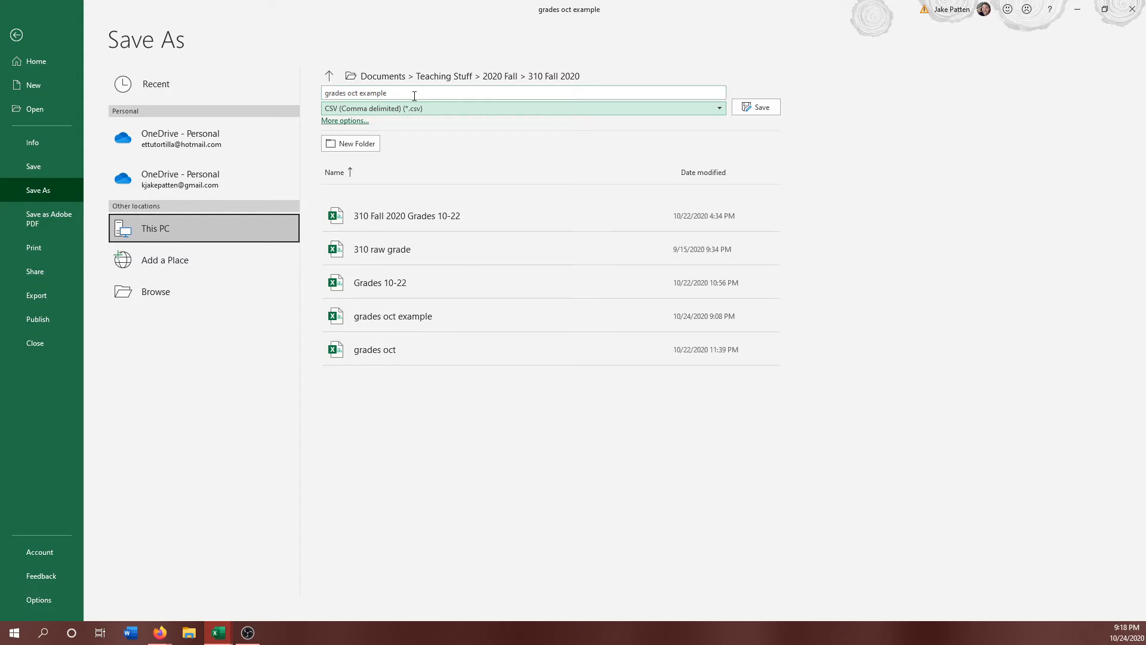
{"action": "left_click", "coordinate": [415, 95]}
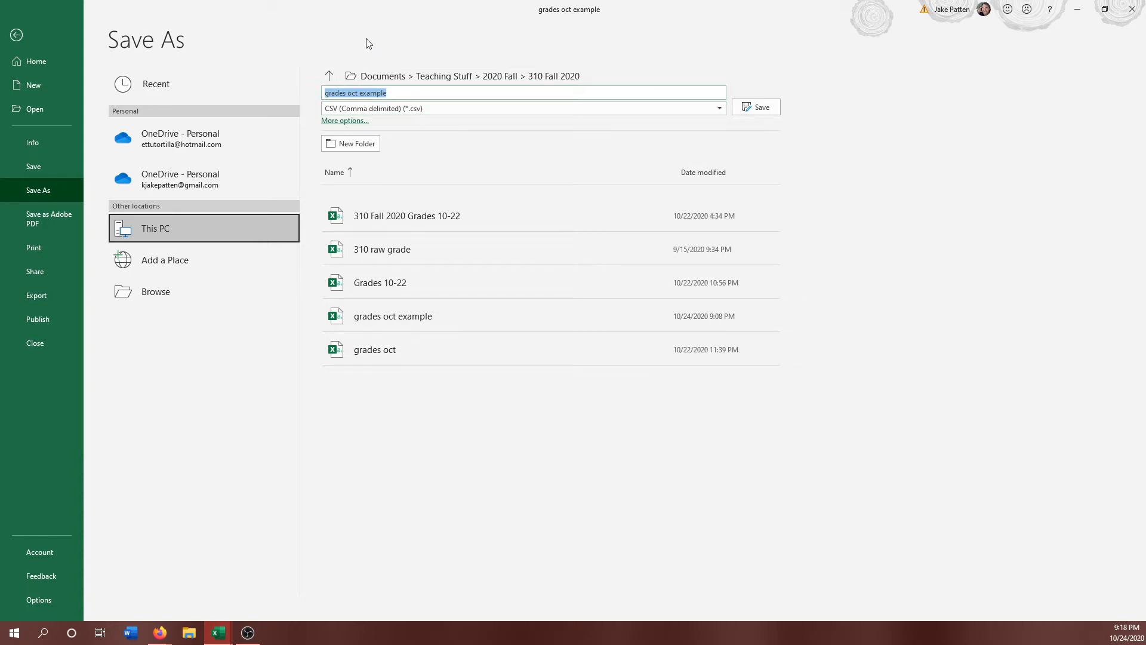
{"action": "type", "text": "grades oc"}
{"action": "key", "text": "BackSpace"}
{"action": "key", "text": "BackSpace"}
{"action": "key", "text": "BackSpace"}
{"action": "type", "text": "10-20-20"}
{"action": "key", "text": "BackSpace"}
{"action": "key", "text": "BackSpace"}
{"action": "key", "text": "BackSpace"}
{"action": "key", "text": "BackSpace"}
{"action": "key", "text": "BackSpace"}
{"action": "key", "text": "BackSpace"}
{"action": "key", "text": "BackSpace"}
{"action": "key", "text": "BackSpace"}
{"action": "key", "text": "BackSpace"}
{"action": "left_click", "coordinate": [17, 36]}
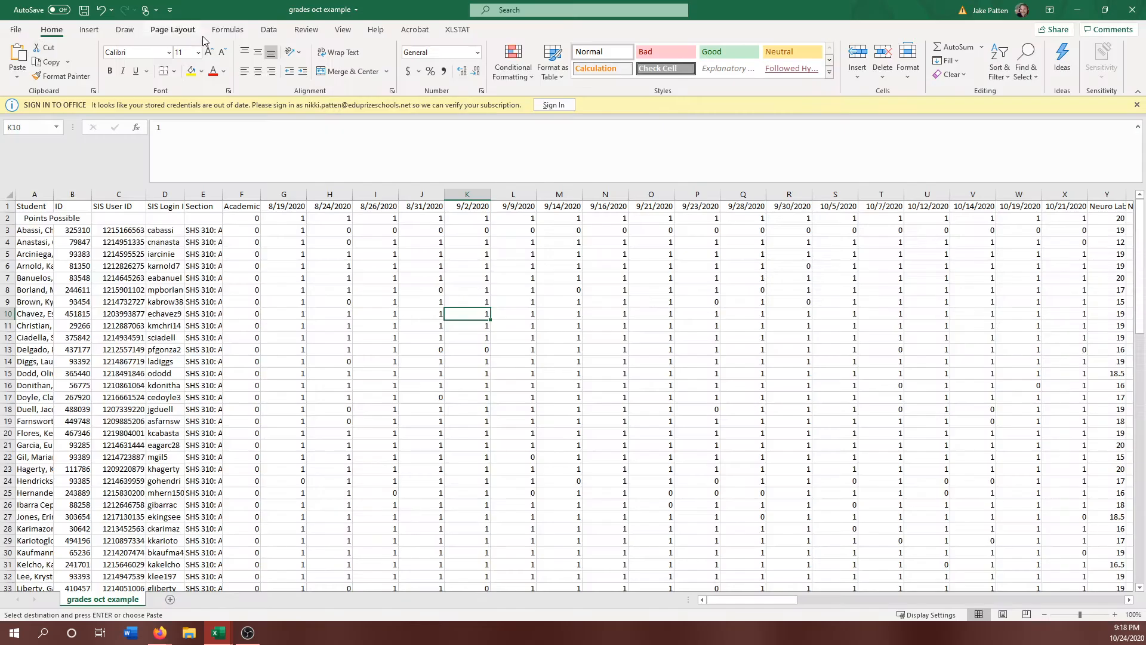
Switch to the Canvas gradebook in Firefox and open its gradebook import page.
{"action": "left_click", "coordinate": [1078, 10]}
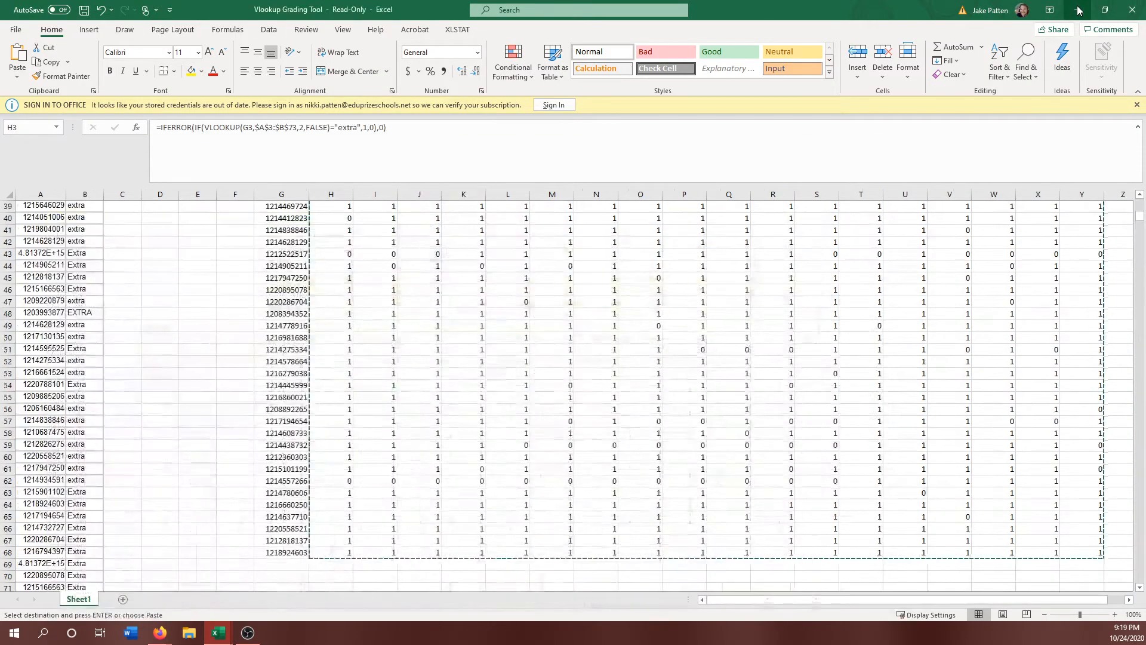
{"action": "left_click", "coordinate": [1078, 10]}
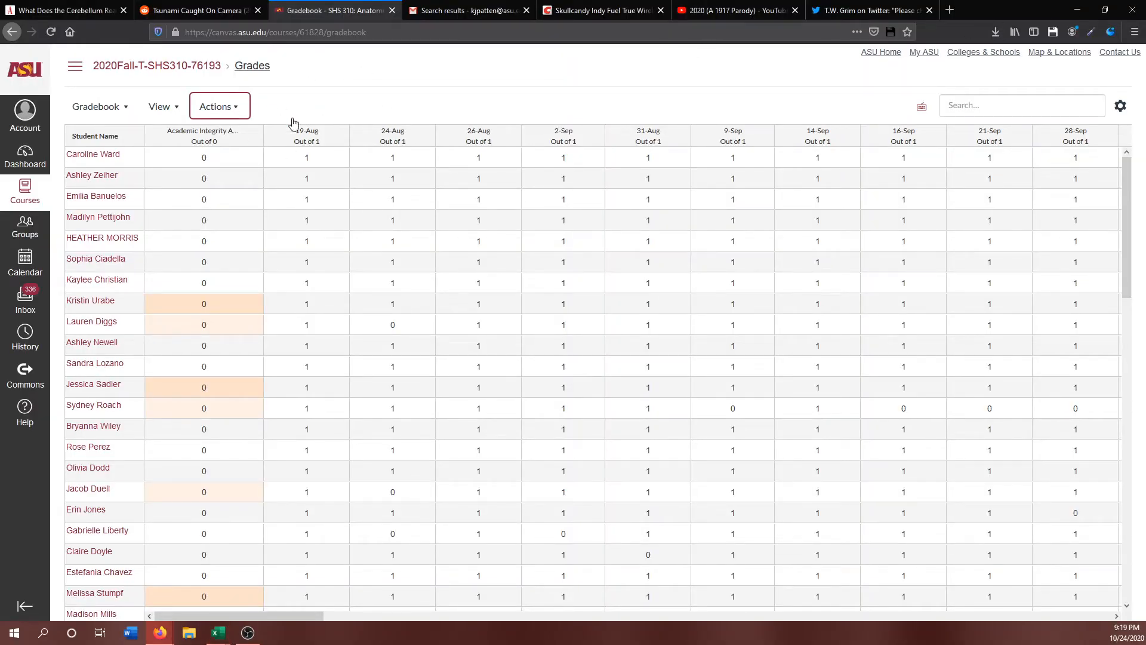
{"action": "left_click", "coordinate": [237, 114]}
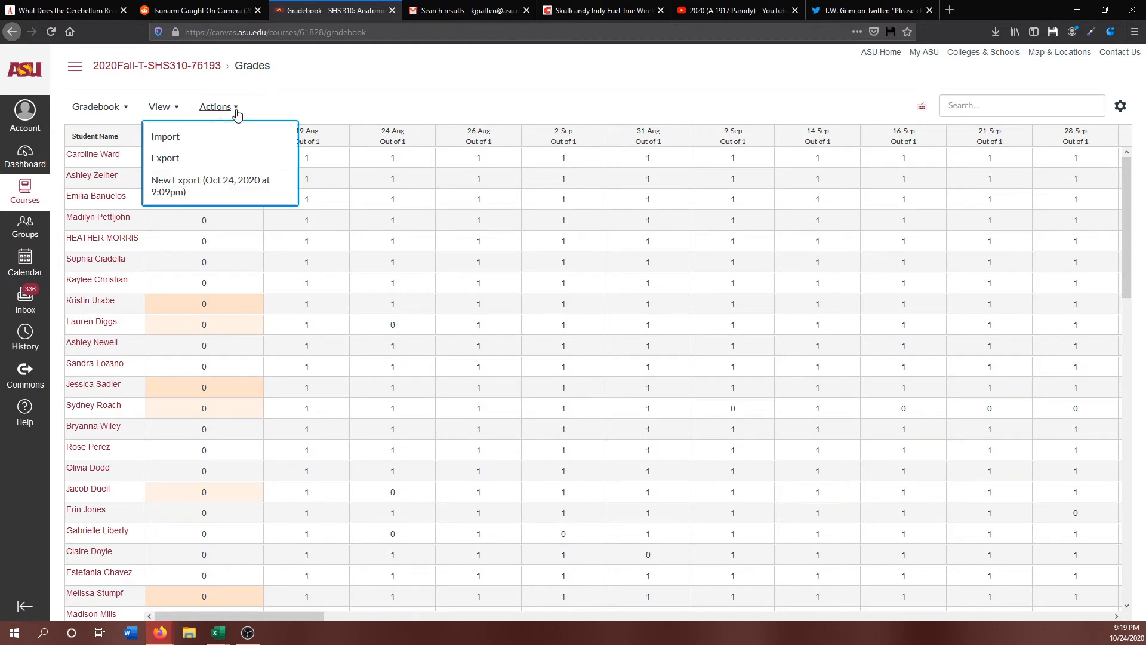
{"action": "left_click", "coordinate": [179, 140]}
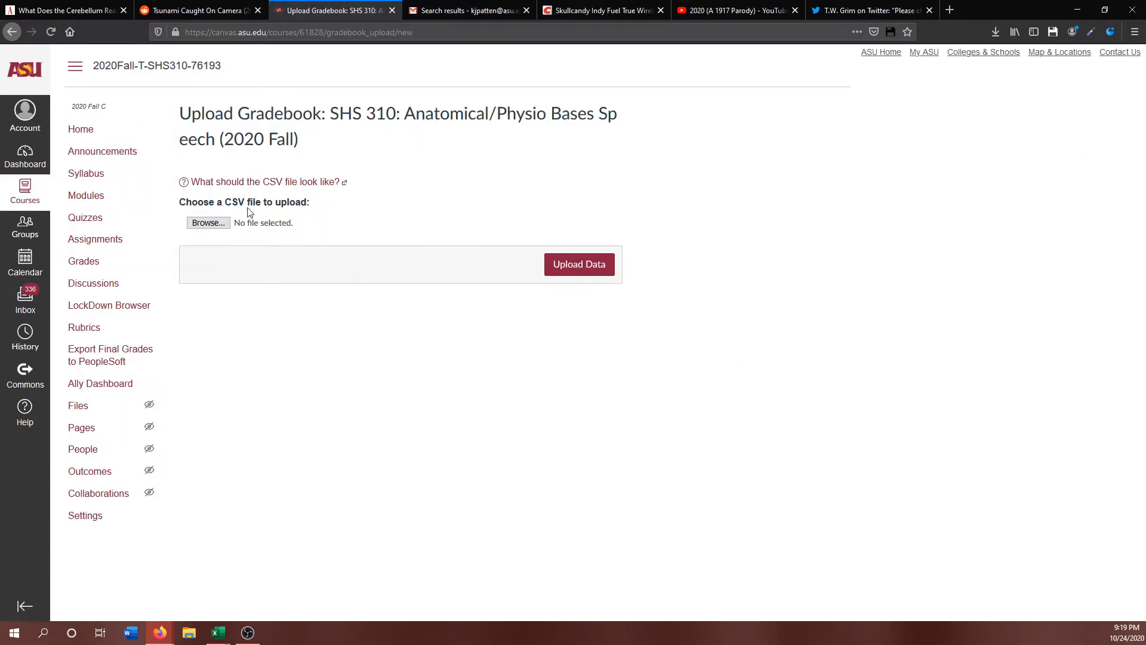
Choose grades oct example.csv from the 310 Fall 2020 folder and upload its data to the gradebook.
{"action": "left_click", "coordinate": [207, 226]}
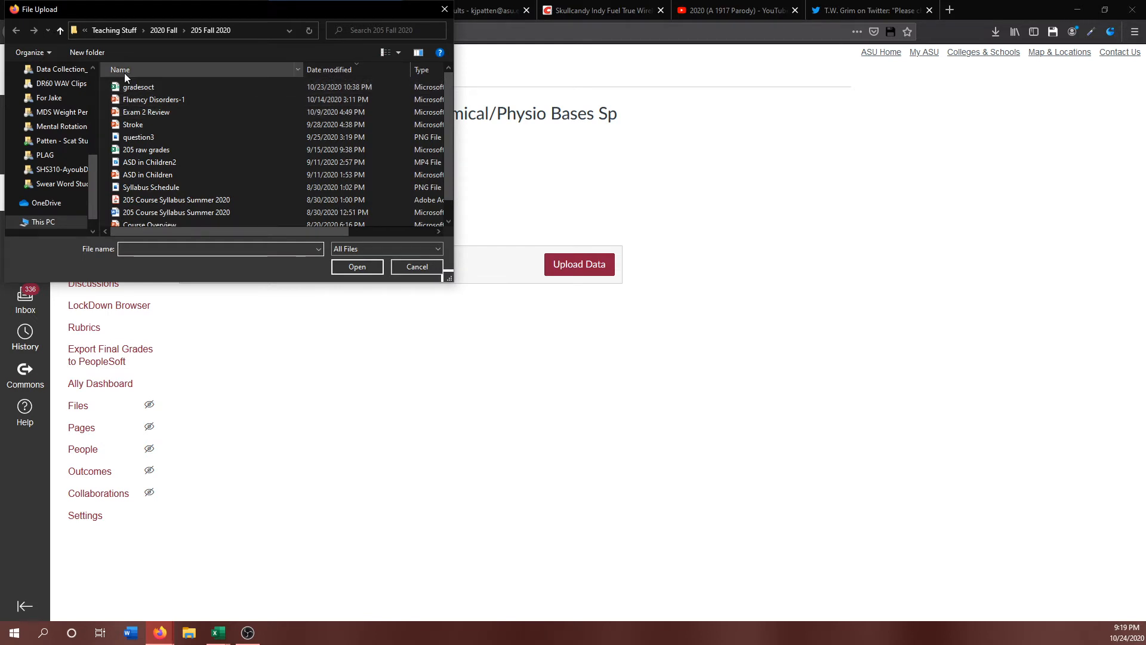
{"action": "left_click_drag", "start_coordinate": [94, 177], "coordinate": [94, 81]}
{"action": "left_click", "coordinate": [65, 156]}
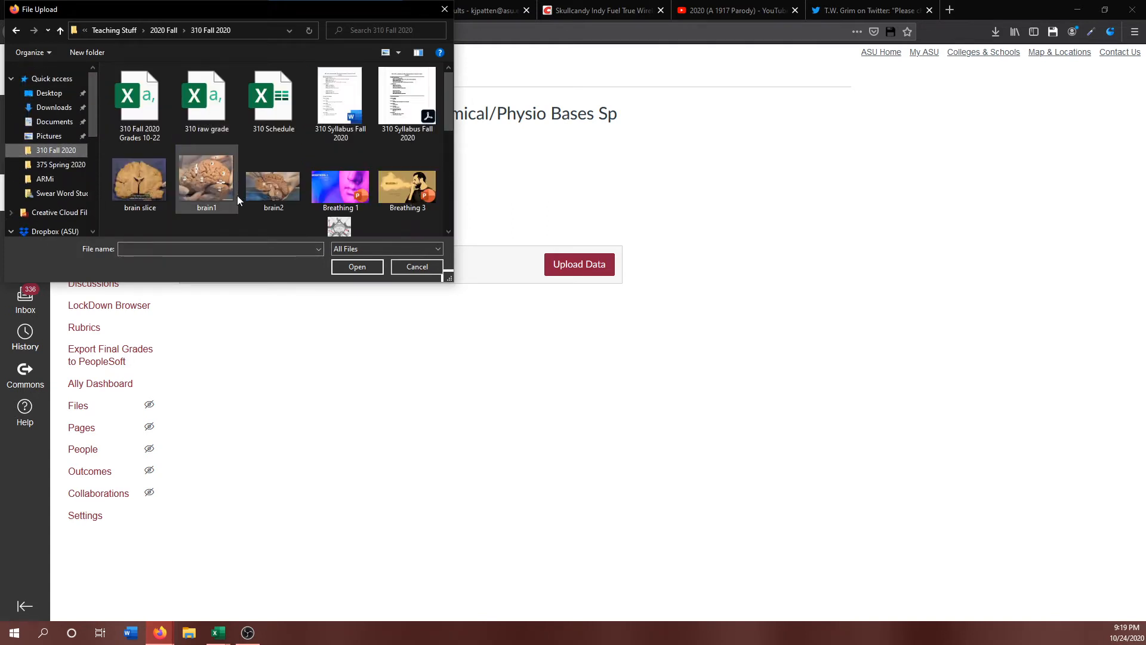
{"action": "left_click", "coordinate": [232, 248]}
{"action": "type", "text": "g"}
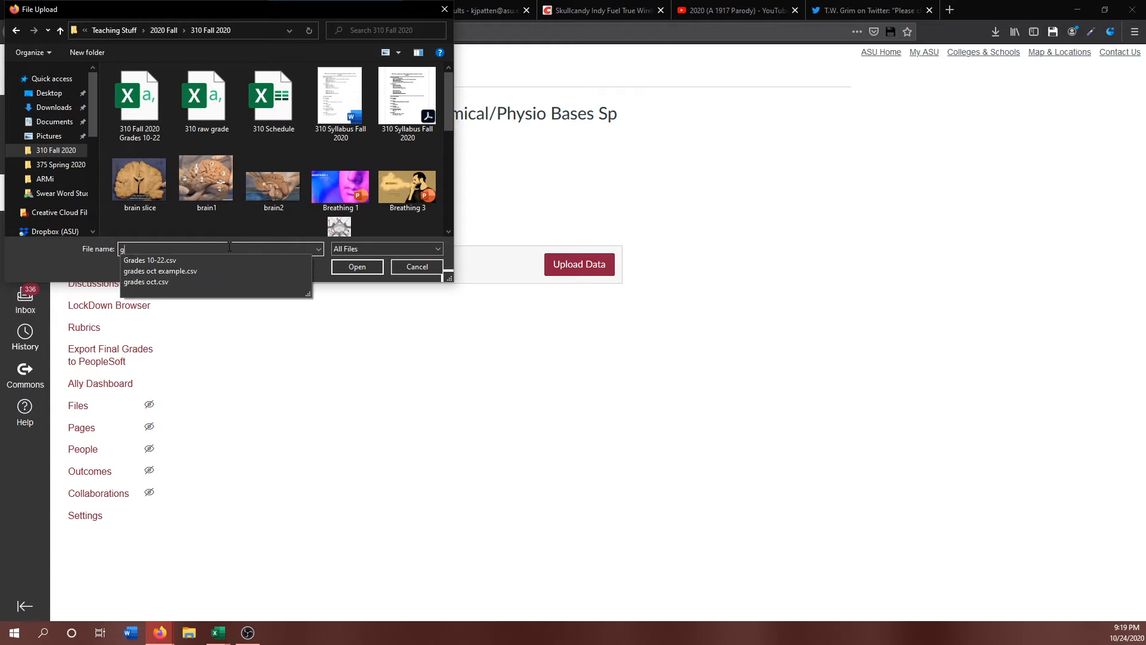
{"action": "left_click", "coordinate": [198, 271]}
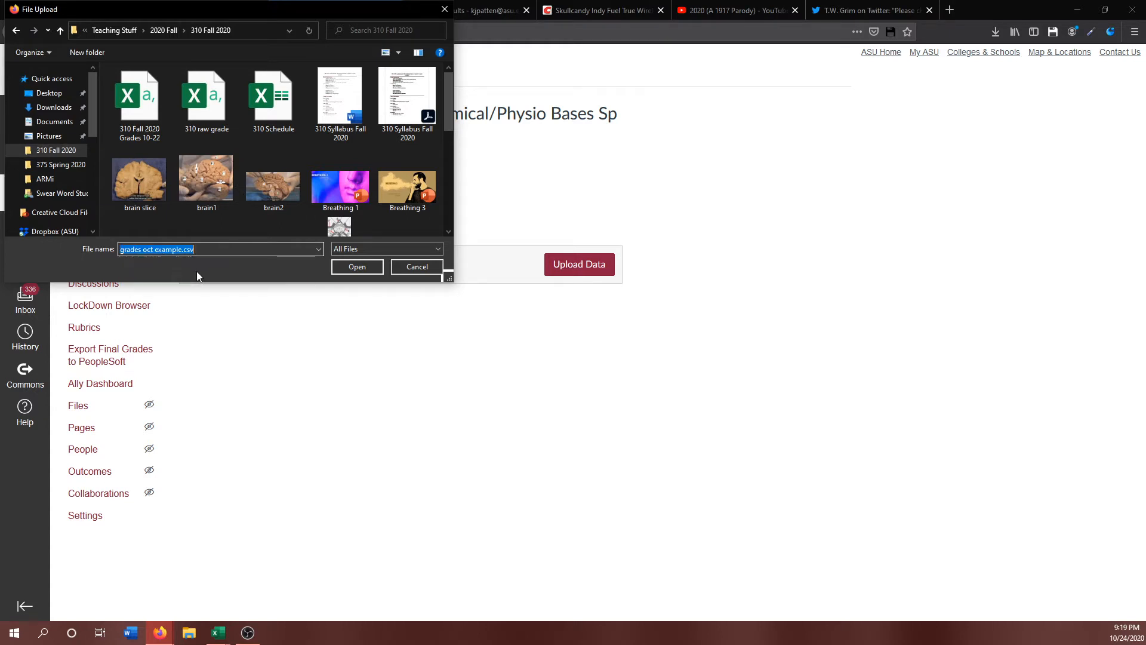
{"action": "left_click", "coordinate": [357, 268]}
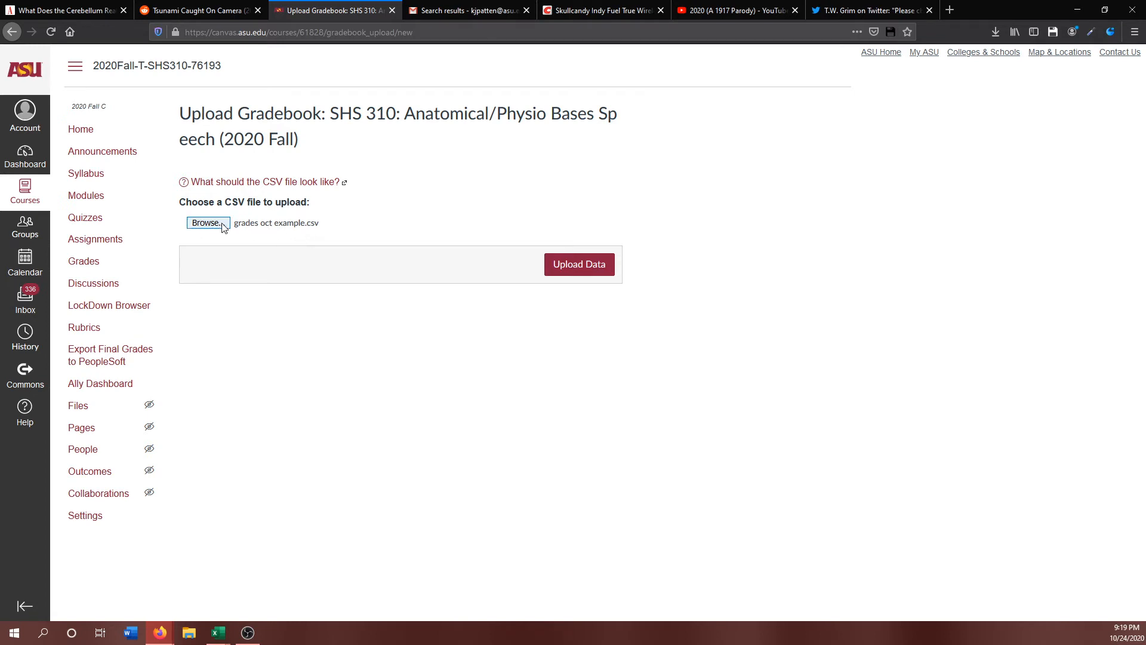
{"action": "left_click", "coordinate": [577, 274]}
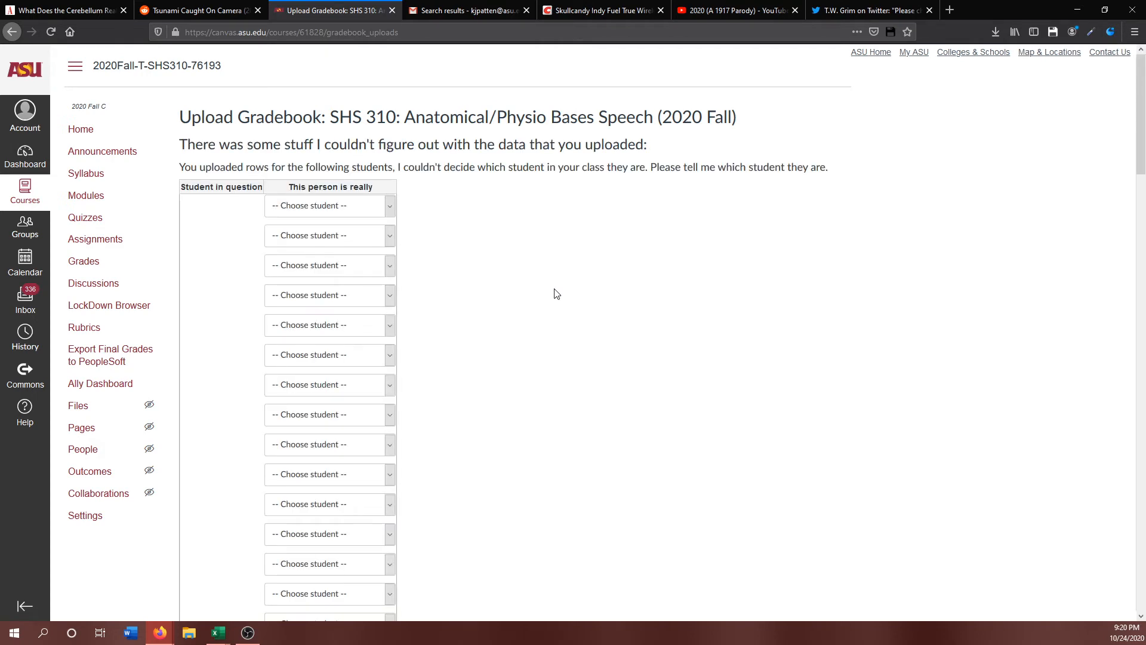
Examine the unmatched student rows, the choices offered for the first one, and the list of unrecognized assignments.
{"action": "scroll", "coordinate": [555, 294], "scroll_direction": "down", "scroll_amount": 15}
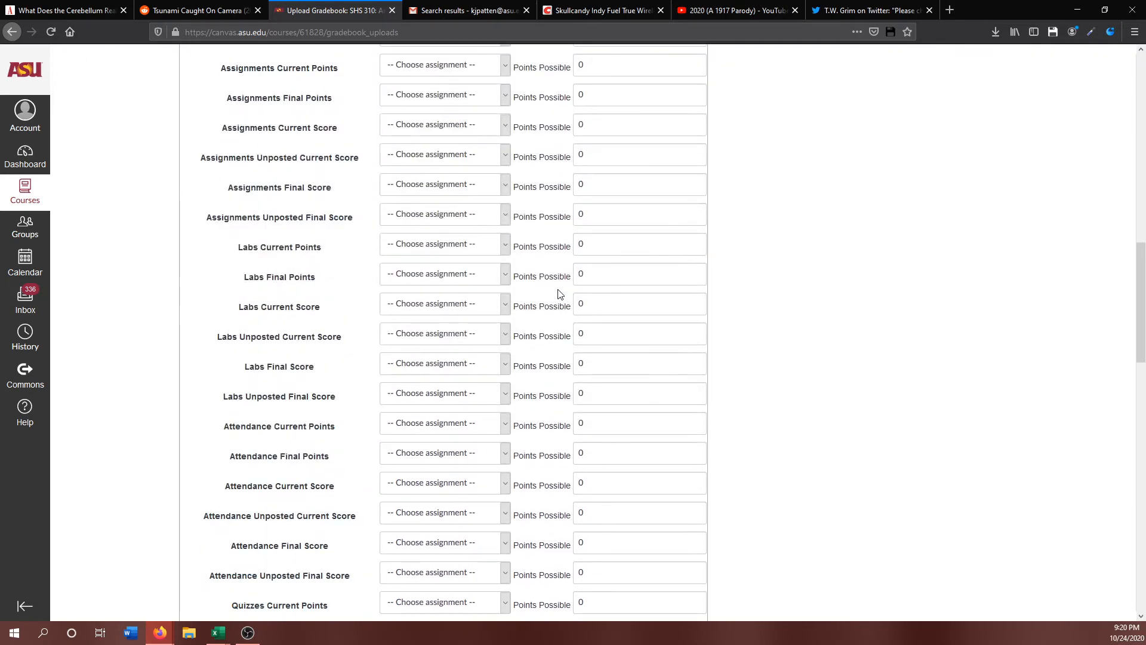
{"action": "scroll", "coordinate": [560, 293], "scroll_direction": "up", "scroll_amount": 15}
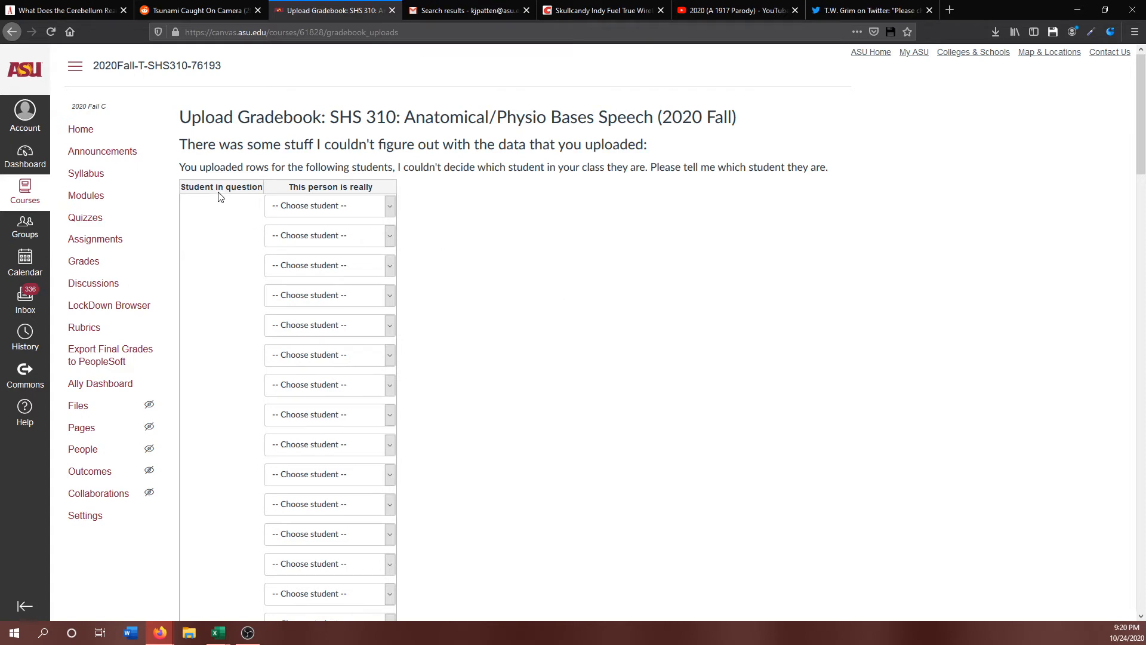
{"action": "left_click", "coordinate": [291, 206]}
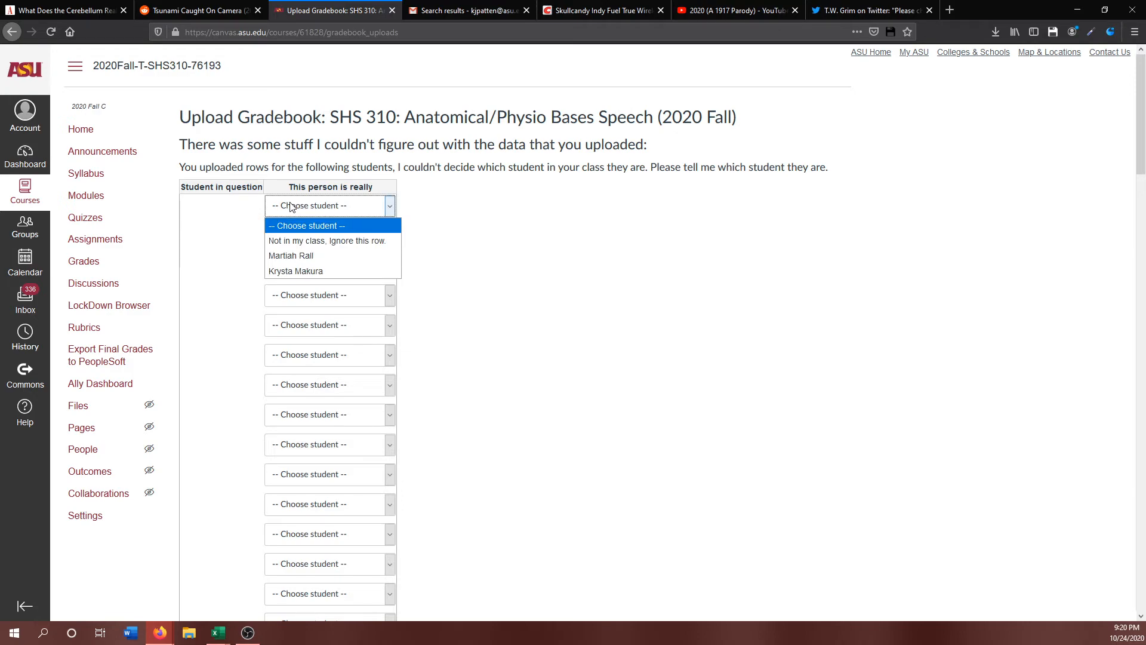
{"action": "left_click", "coordinate": [291, 206]}
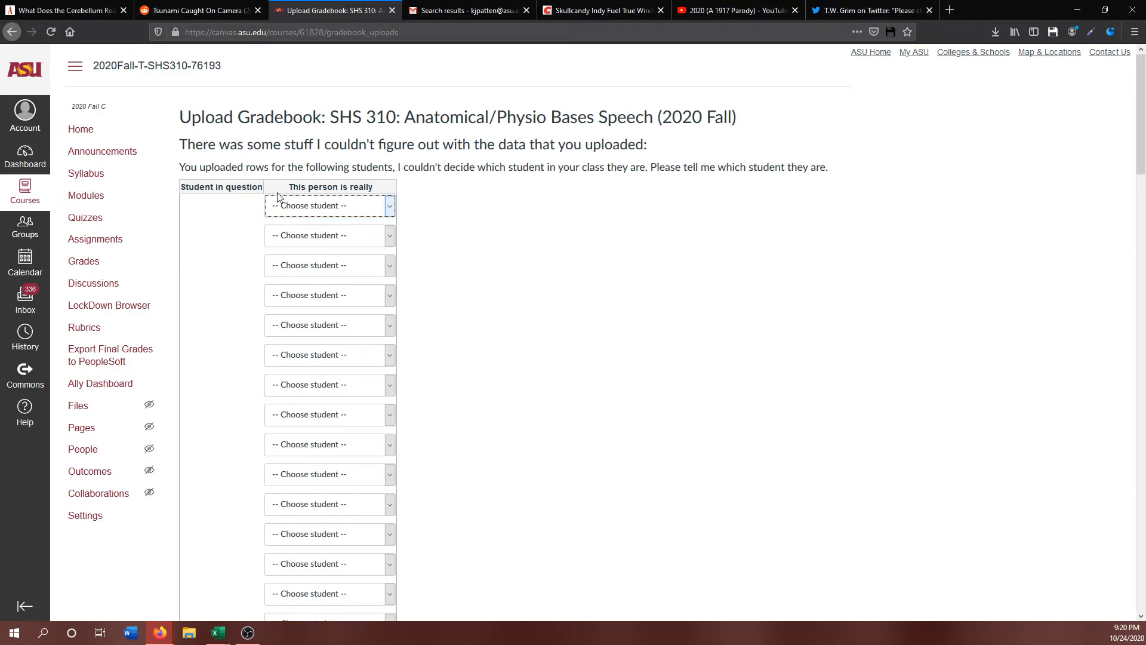
{"action": "scroll", "coordinate": [472, 268], "scroll_direction": "down", "scroll_amount": 15}
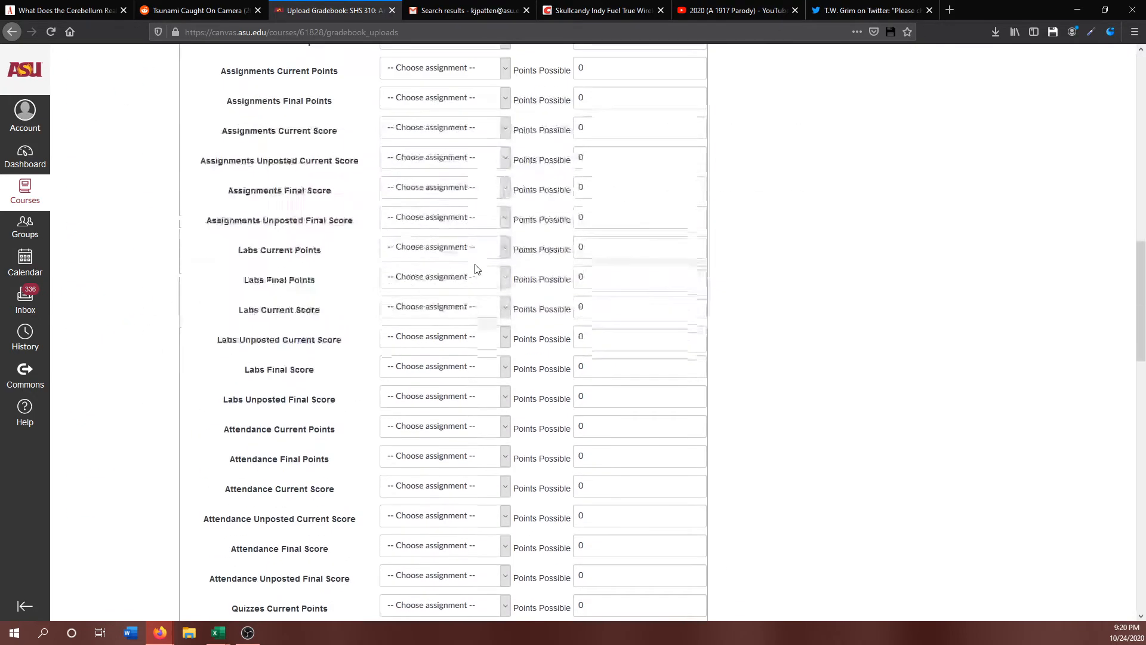
{"action": "scroll", "coordinate": [476, 269], "scroll_direction": "up", "scroll_amount": 2}
{"action": "scroll", "coordinate": [476, 269], "scroll_direction": "up", "scroll_amount": 2}
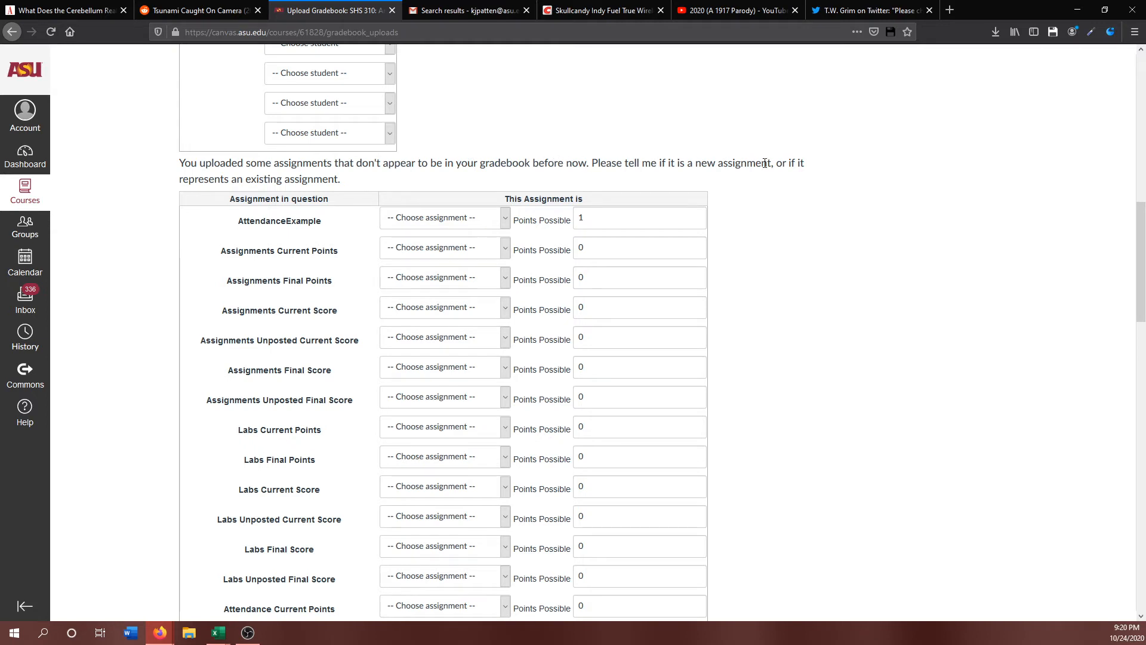
{"action": "scroll", "coordinate": [367, 188], "scroll_direction": "down", "scroll_amount": 4}
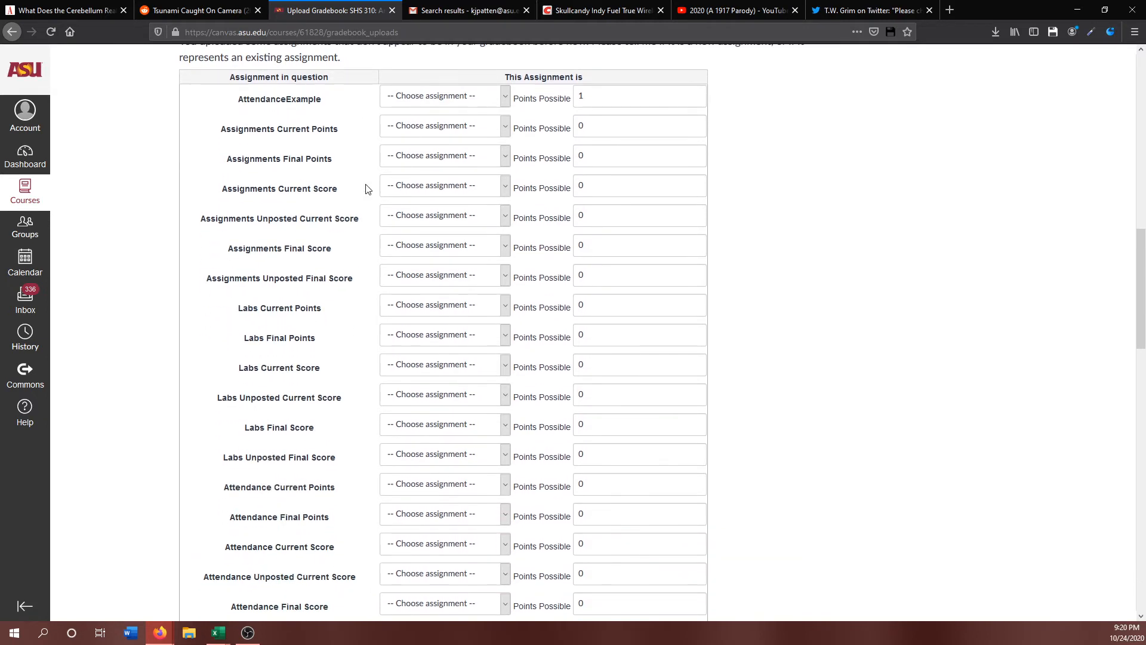
{"action": "scroll", "coordinate": [368, 189], "scroll_direction": "down", "scroll_amount": 20}
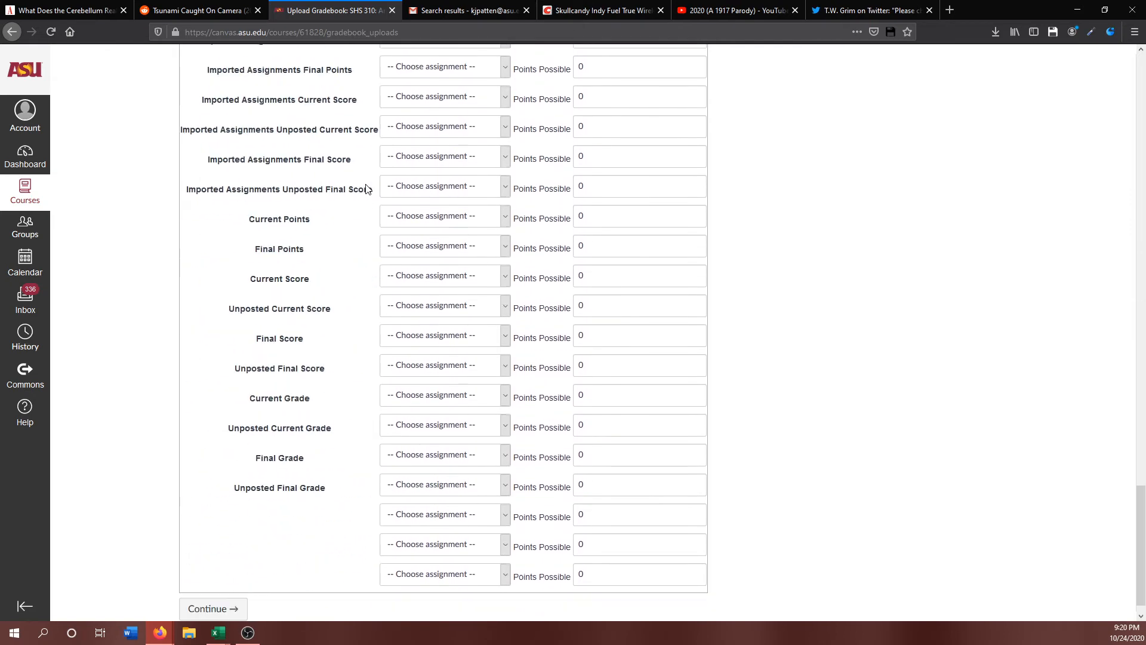
{"action": "scroll", "coordinate": [368, 189], "scroll_direction": "down", "scroll_amount": 1}
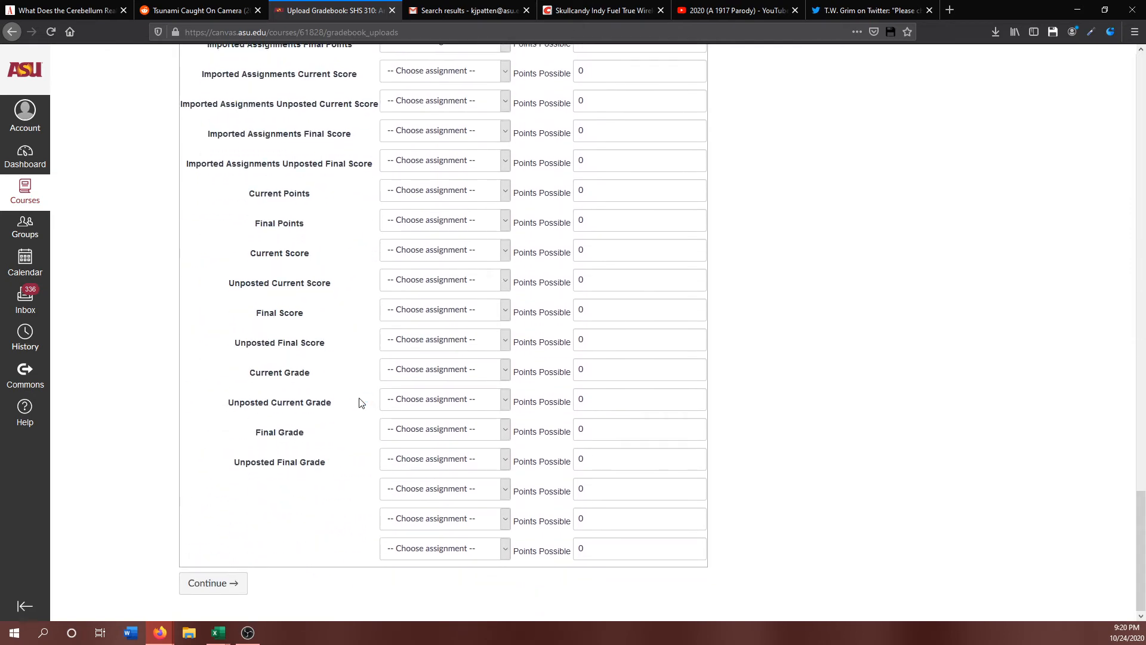
Designate AttendanceExample as a new assignment in the list of unrecognized assignments.
{"action": "scroll", "coordinate": [360, 403], "scroll_direction": "up", "scroll_amount": 10}
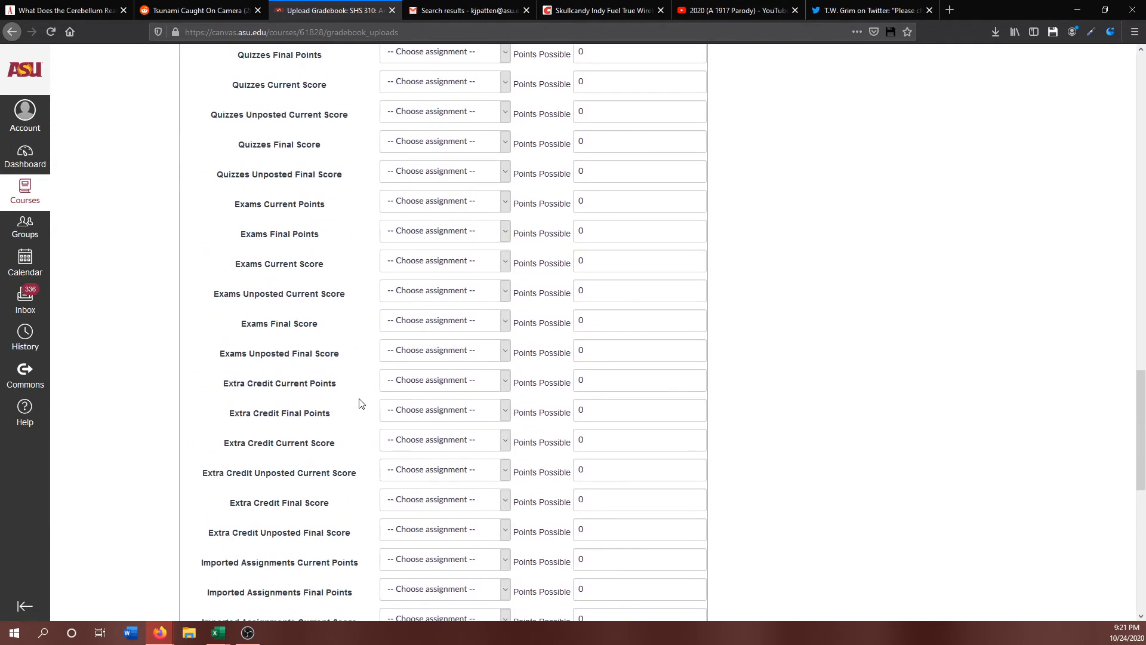
{"action": "scroll", "coordinate": [360, 403], "scroll_direction": "up", "scroll_amount": 8}
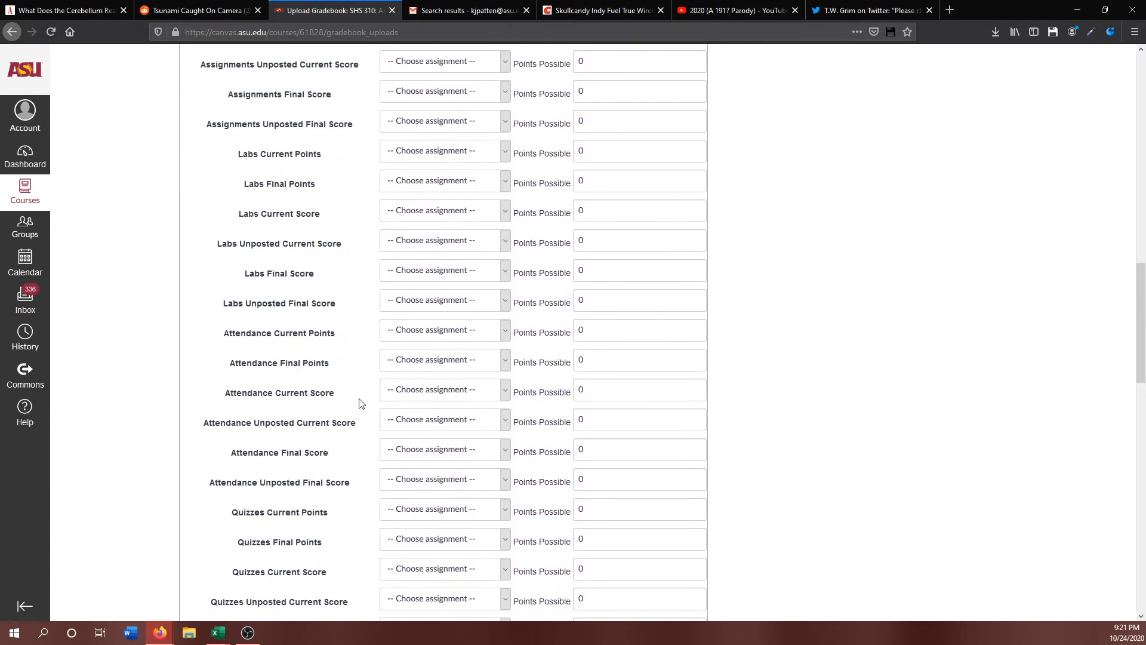
{"action": "scroll", "coordinate": [360, 403], "scroll_direction": "up", "scroll_amount": 4}
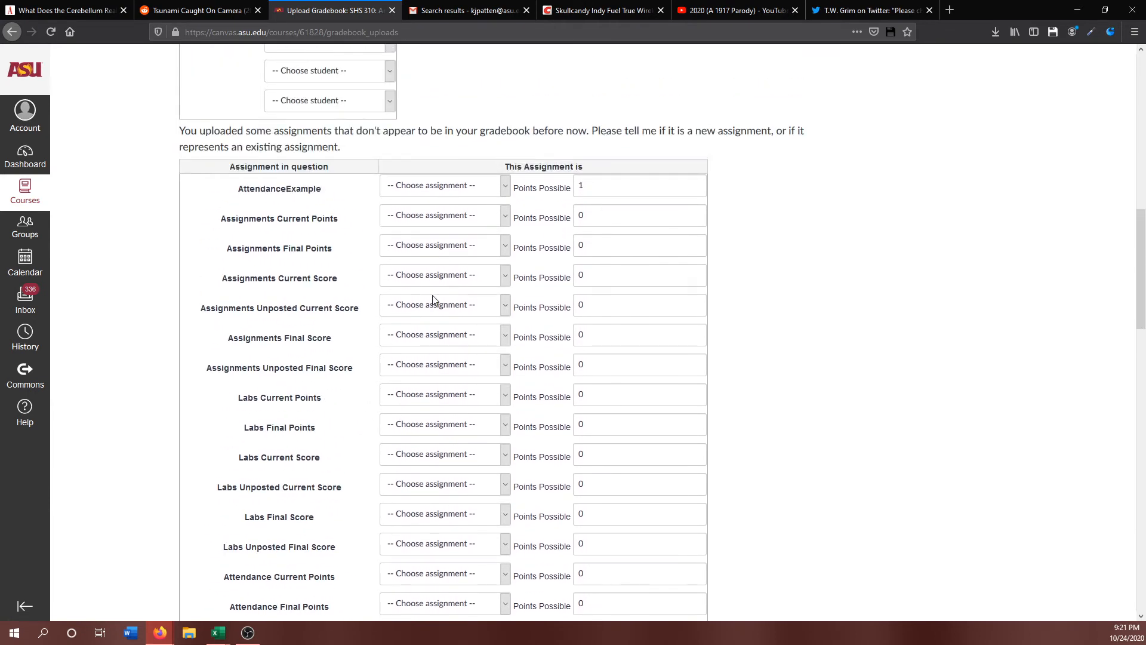
{"action": "left_click", "coordinate": [468, 186]}
{"action": "left_click", "coordinate": [444, 221]}
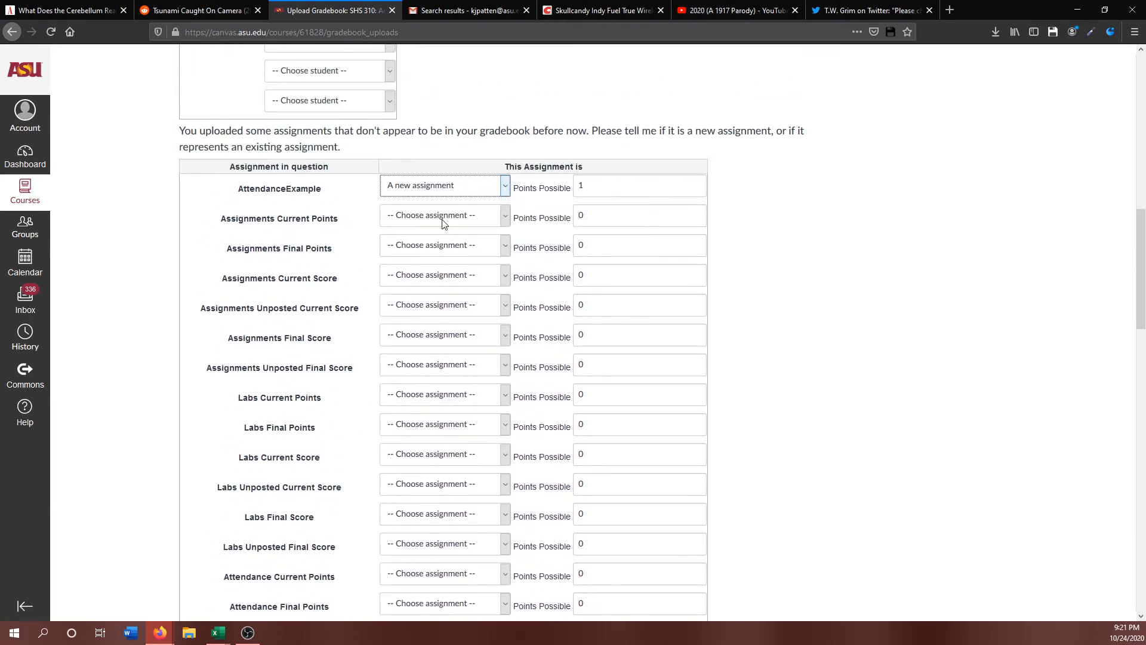
Examine the remaining unrecognized entries below AttendanceExample, from the assignment group scores down to the final grades and blank rows.
{"action": "scroll", "coordinate": [299, 310], "scroll_direction": "down", "scroll_amount": 5}
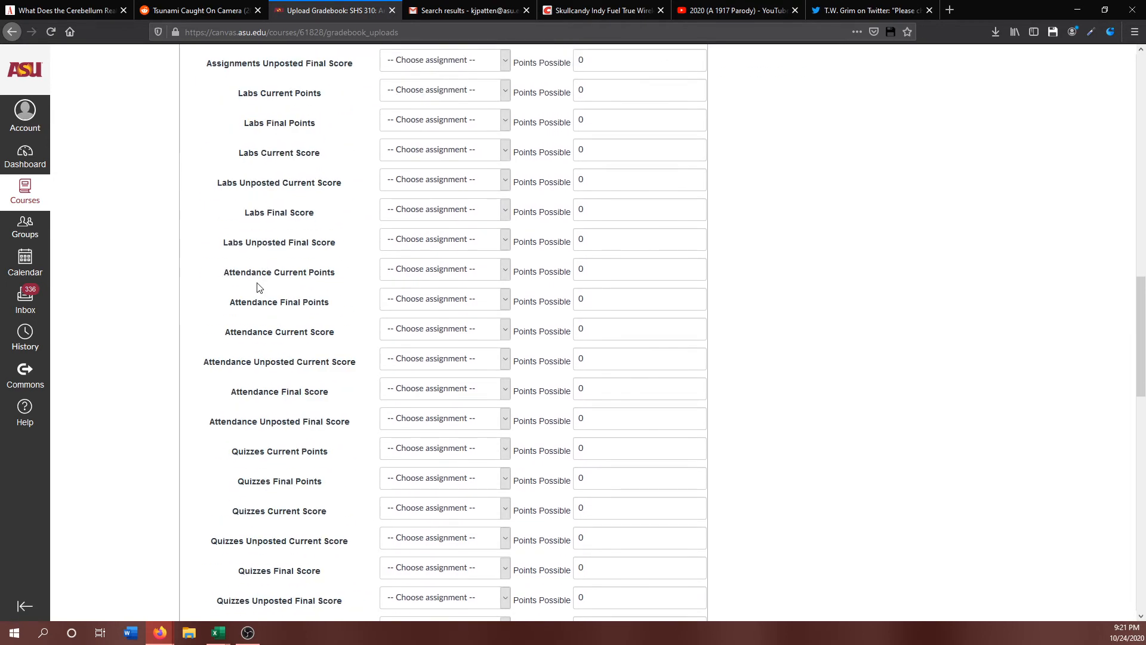
{"action": "scroll", "coordinate": [259, 287], "scroll_direction": "down", "scroll_amount": 1}
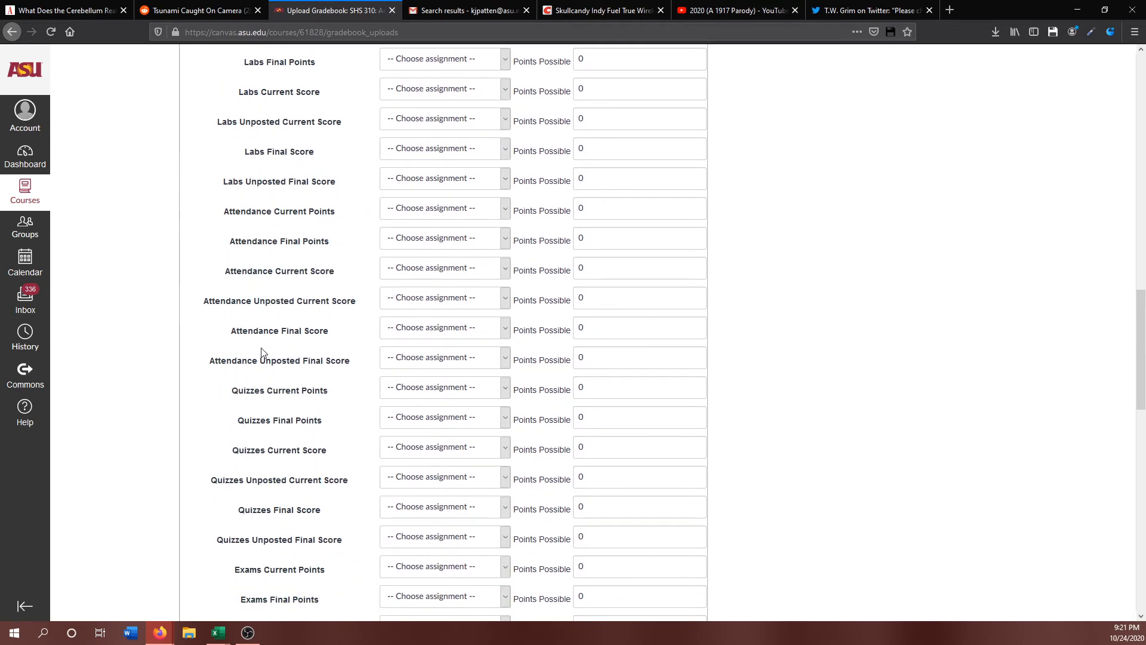
{"action": "scroll", "coordinate": [262, 355], "scroll_direction": "down", "scroll_amount": 1}
{"action": "scroll", "coordinate": [262, 358], "scroll_direction": "down", "scroll_amount": 1}
{"action": "scroll", "coordinate": [263, 359], "scroll_direction": "down", "scroll_amount": 4}
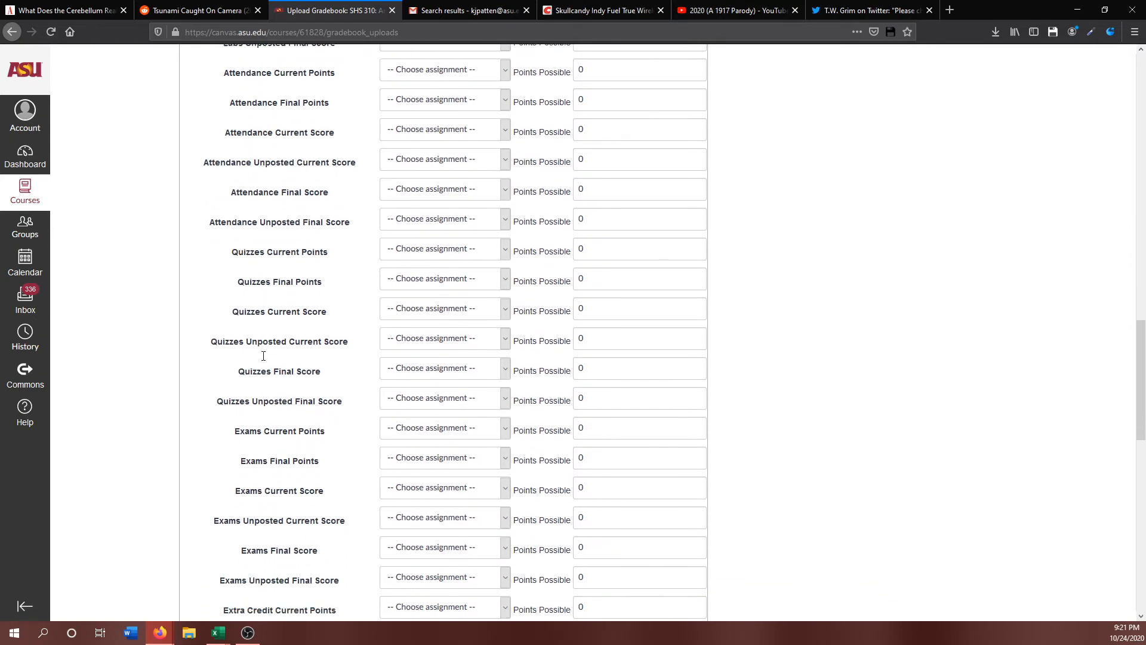
{"action": "scroll", "coordinate": [263, 360], "scroll_direction": "down", "scroll_amount": 7}
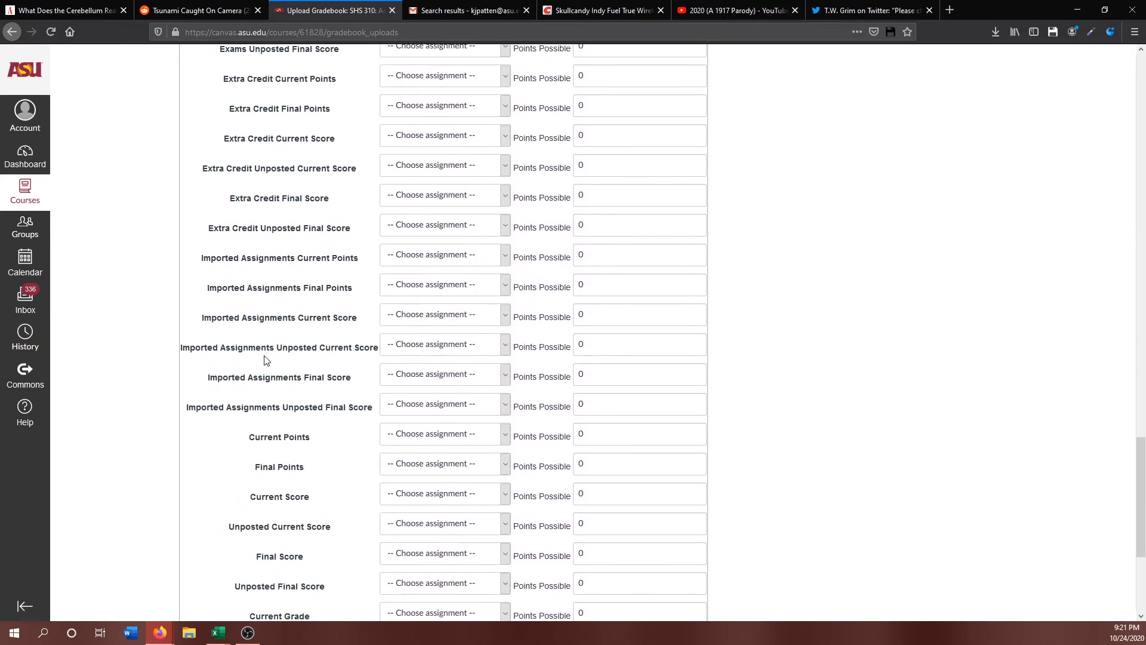
{"action": "scroll", "coordinate": [266, 359], "scroll_direction": "down", "scroll_amount": 4}
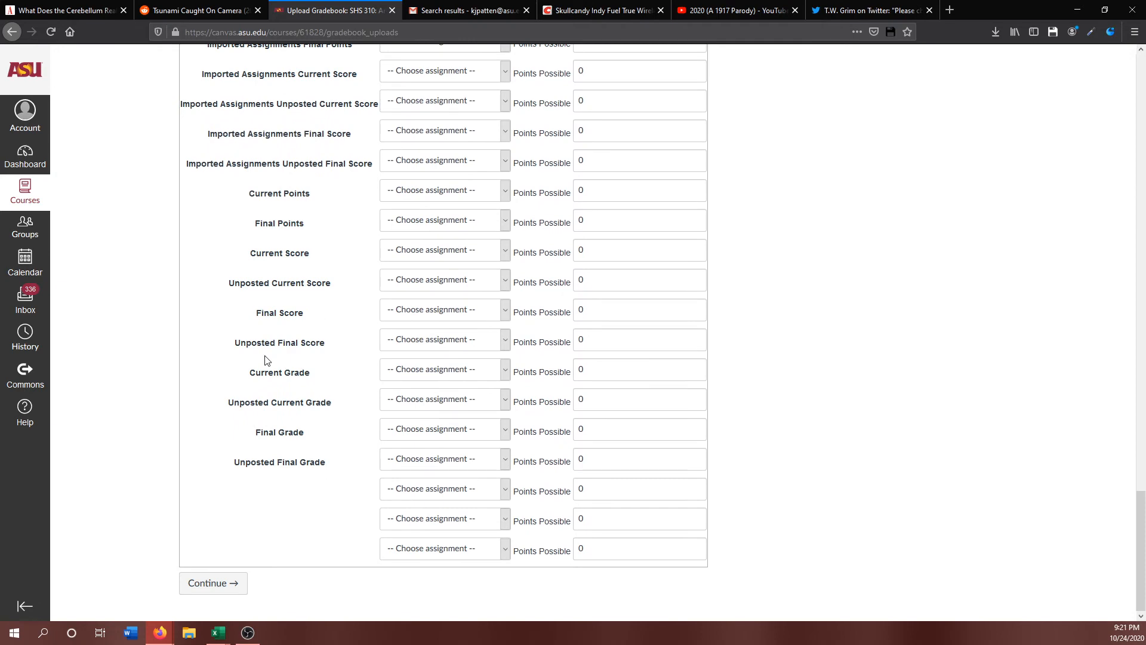
{"action": "scroll", "coordinate": [266, 360], "scroll_direction": "up", "scroll_amount": 14}
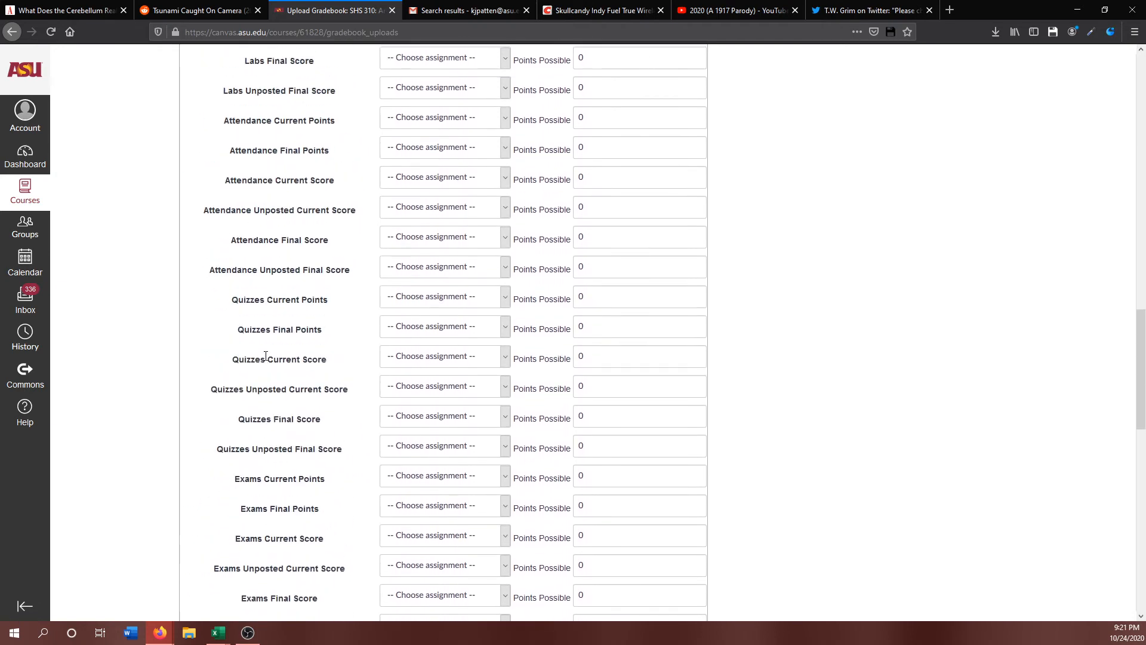
{"action": "scroll", "coordinate": [266, 358], "scroll_direction": "up", "scroll_amount": 4}
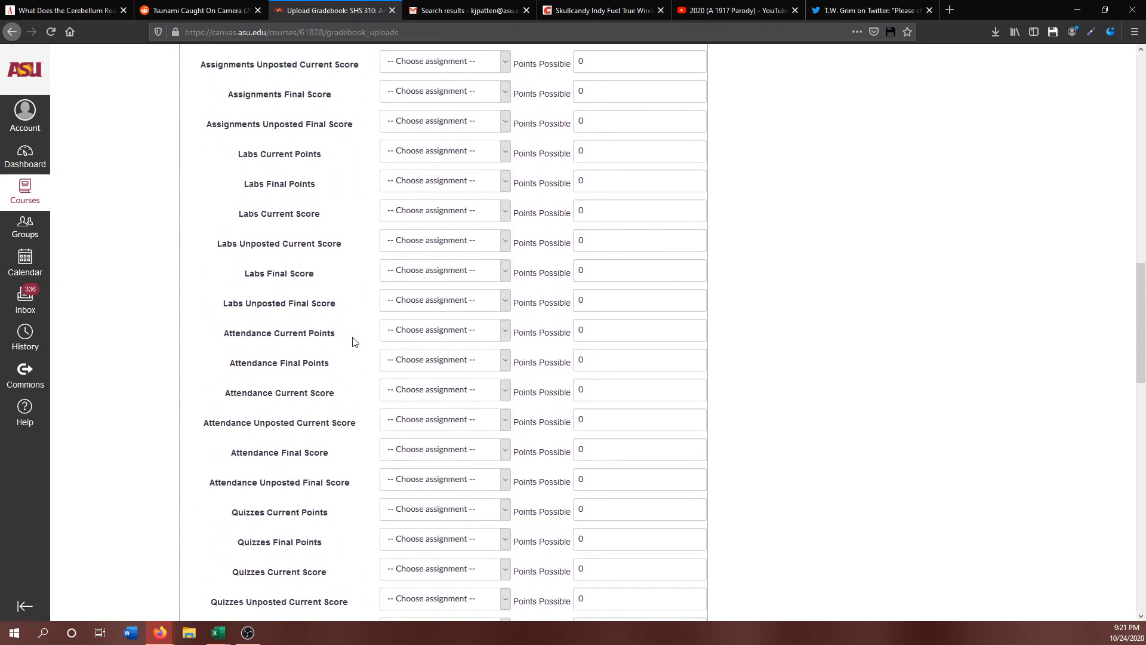
Review the choices offered for AttendanceExample and keep it designated as a new assignment.
{"action": "scroll", "coordinate": [338, 350], "scroll_direction": "down", "scroll_amount": 1}
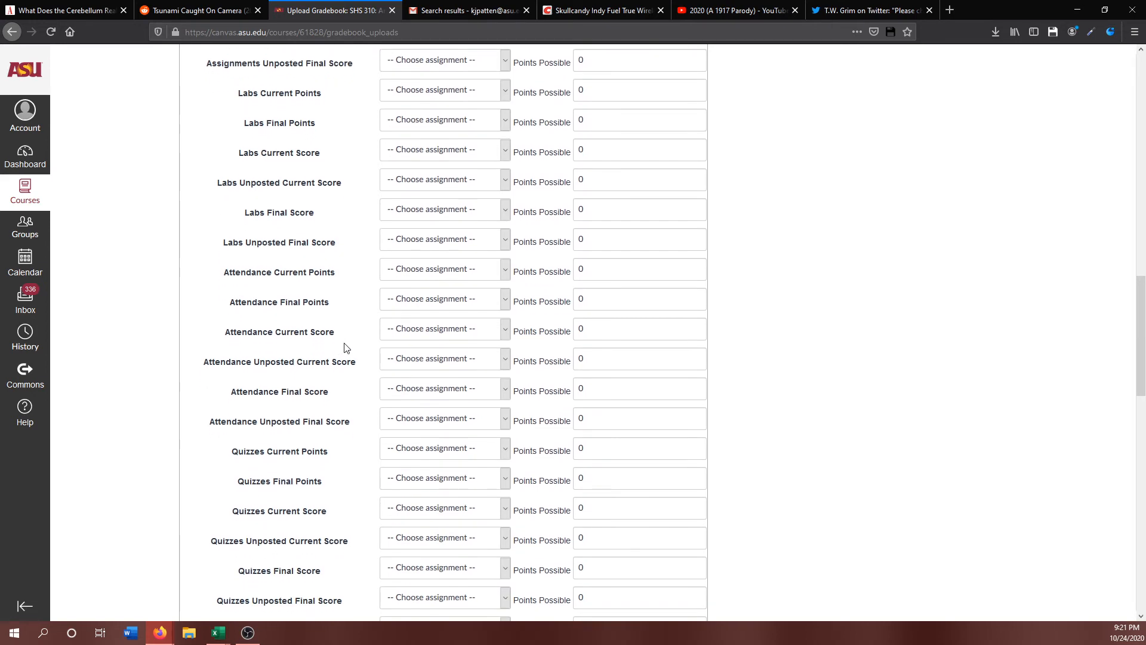
{"action": "scroll", "coordinate": [338, 348], "scroll_direction": "up", "scroll_amount": 6}
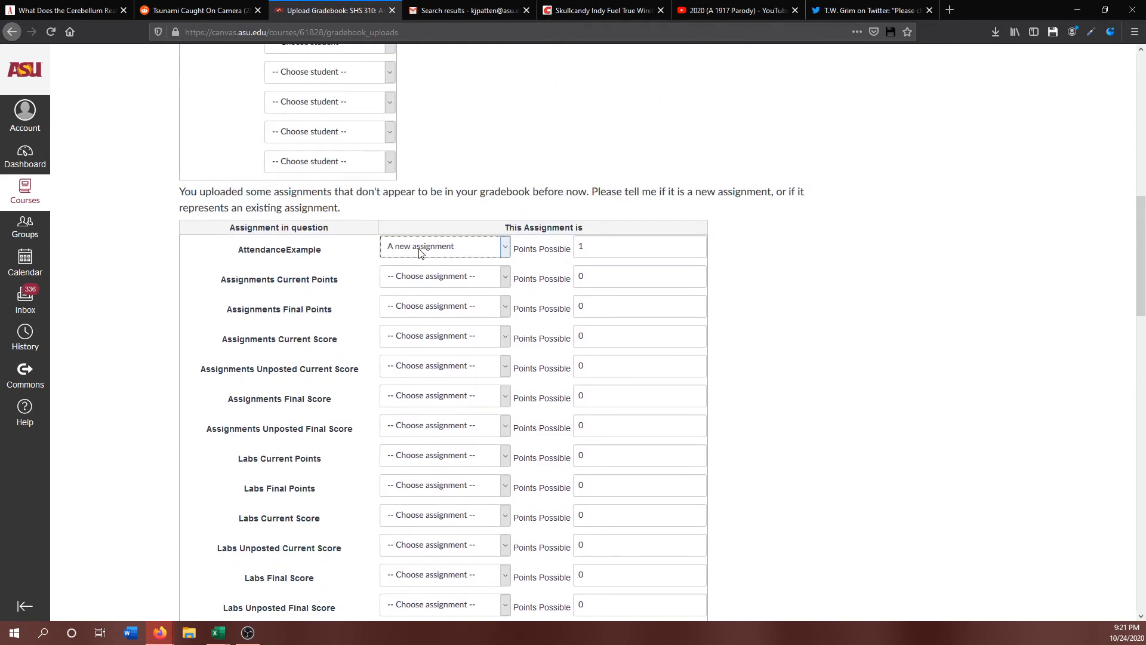
{"action": "left_click", "coordinate": [437, 250]}
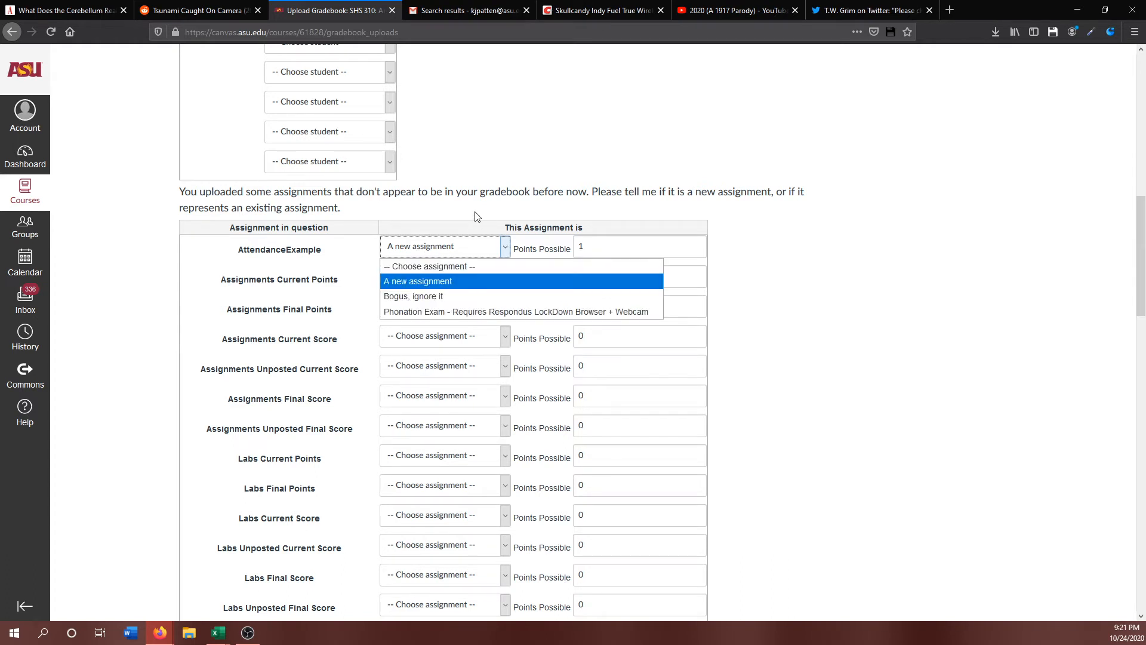
{"action": "left_click", "coordinate": [474, 215]}
{"action": "left_click", "coordinate": [441, 248]}
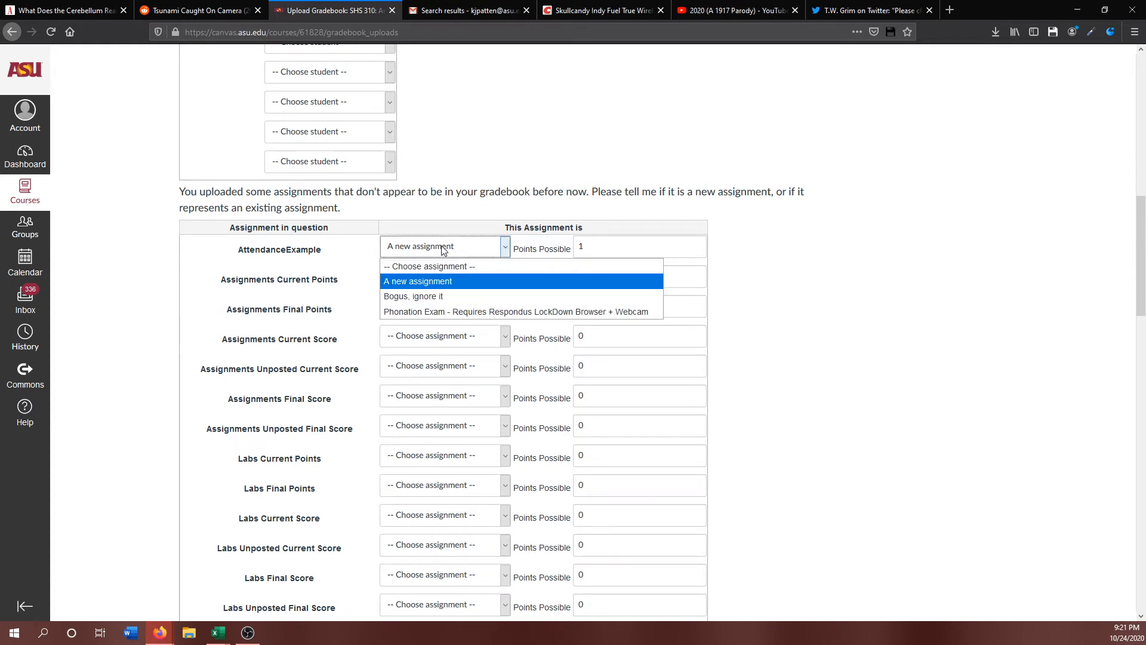
{"action": "left_click", "coordinate": [419, 284]}
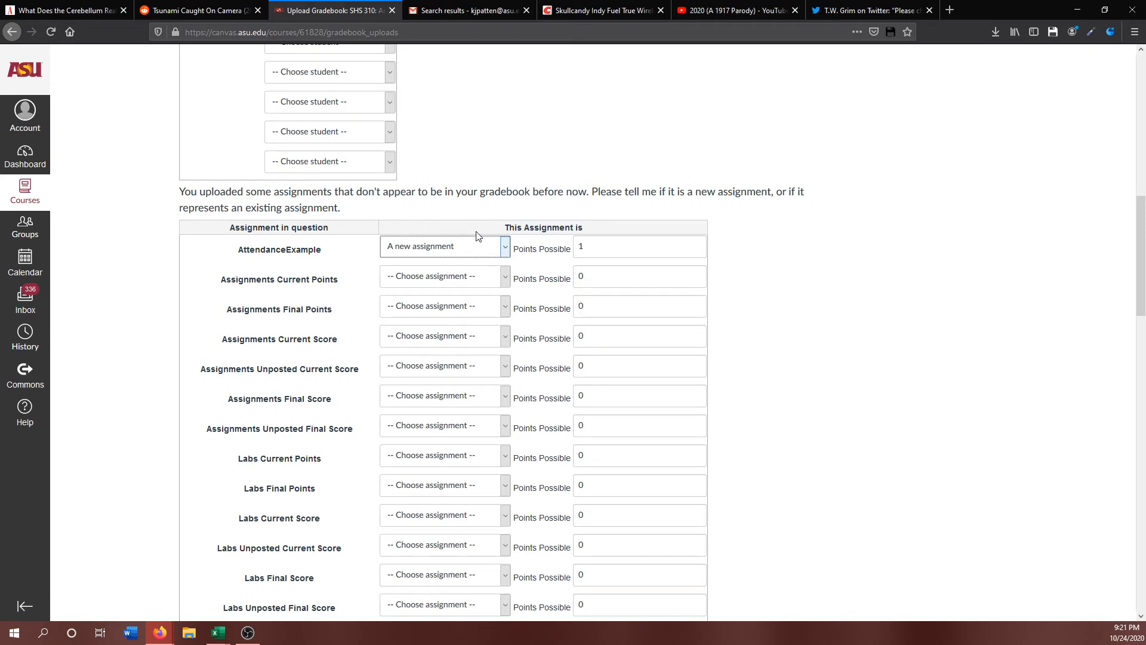
Try marking AttendanceExample as "Bogus, ignore it" and switch it back to a new assignment.
{"action": "left_click", "coordinate": [456, 249]}
{"action": "left_click", "coordinate": [455, 297]}
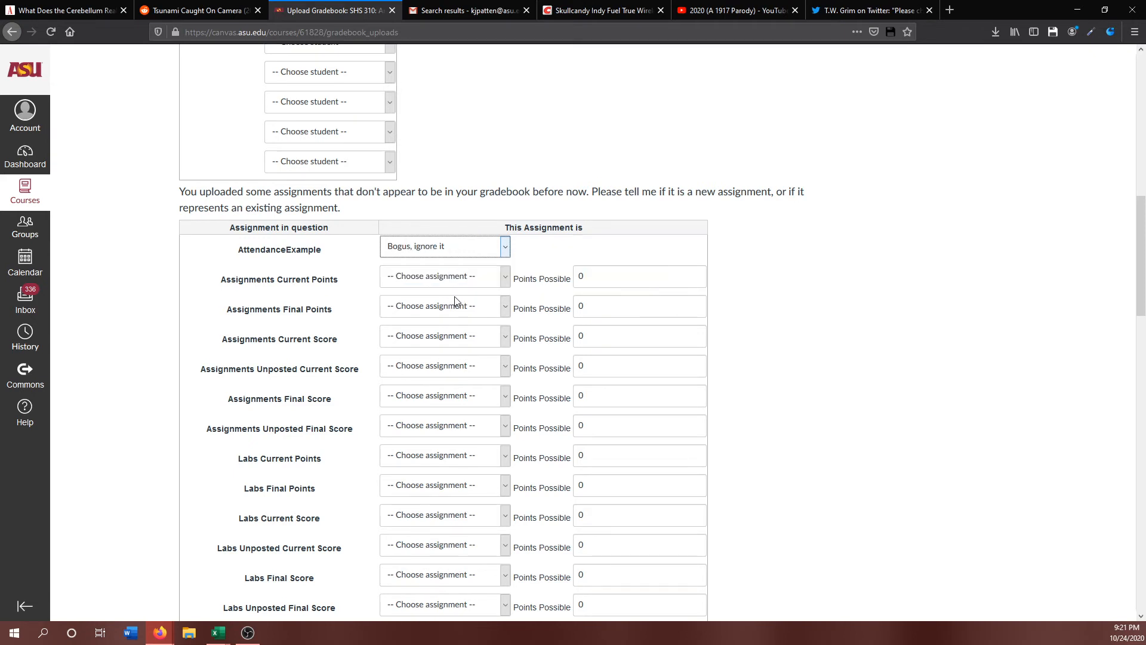
{"action": "left_click", "coordinate": [436, 248]}
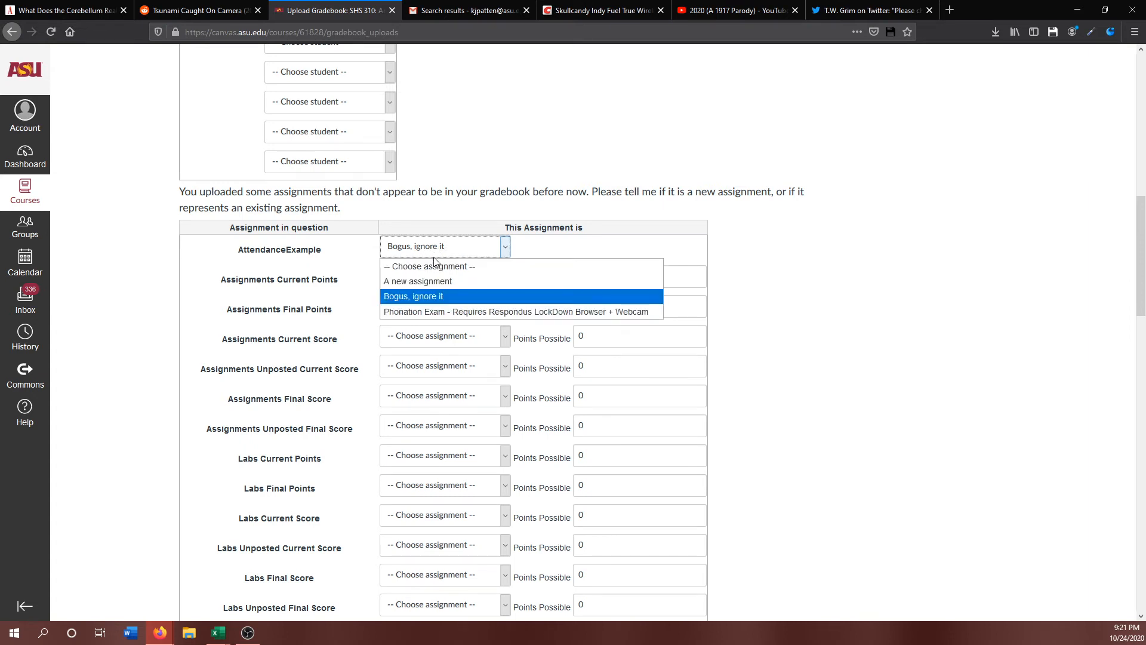
{"action": "left_click", "coordinate": [438, 281]}
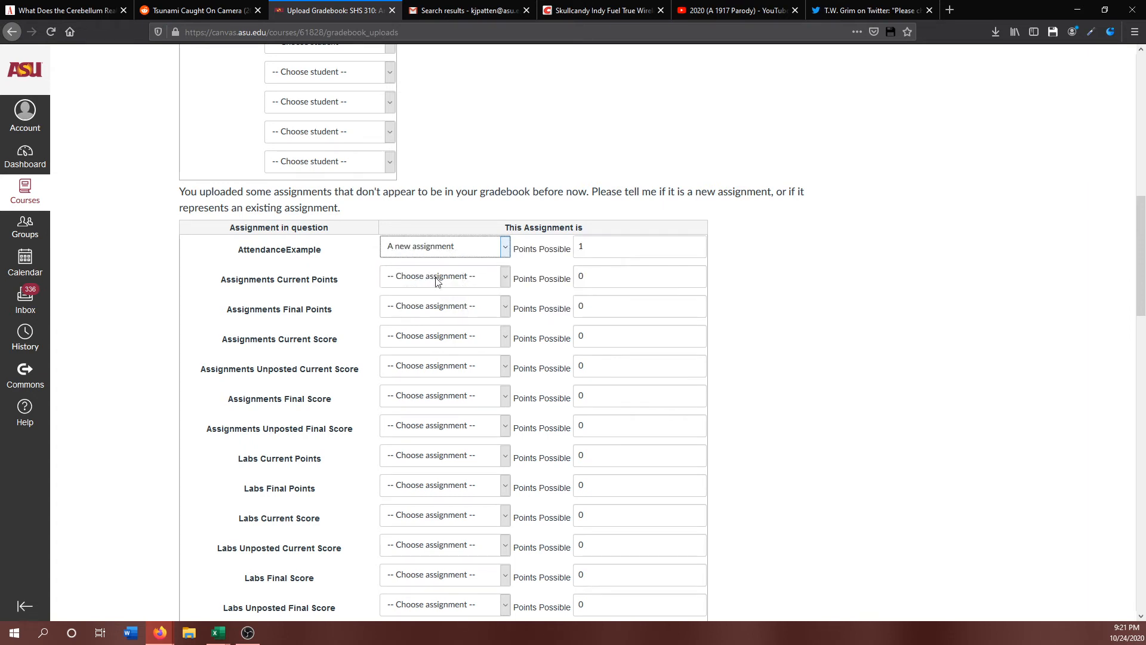
{"action": "left_click", "coordinate": [592, 247]}
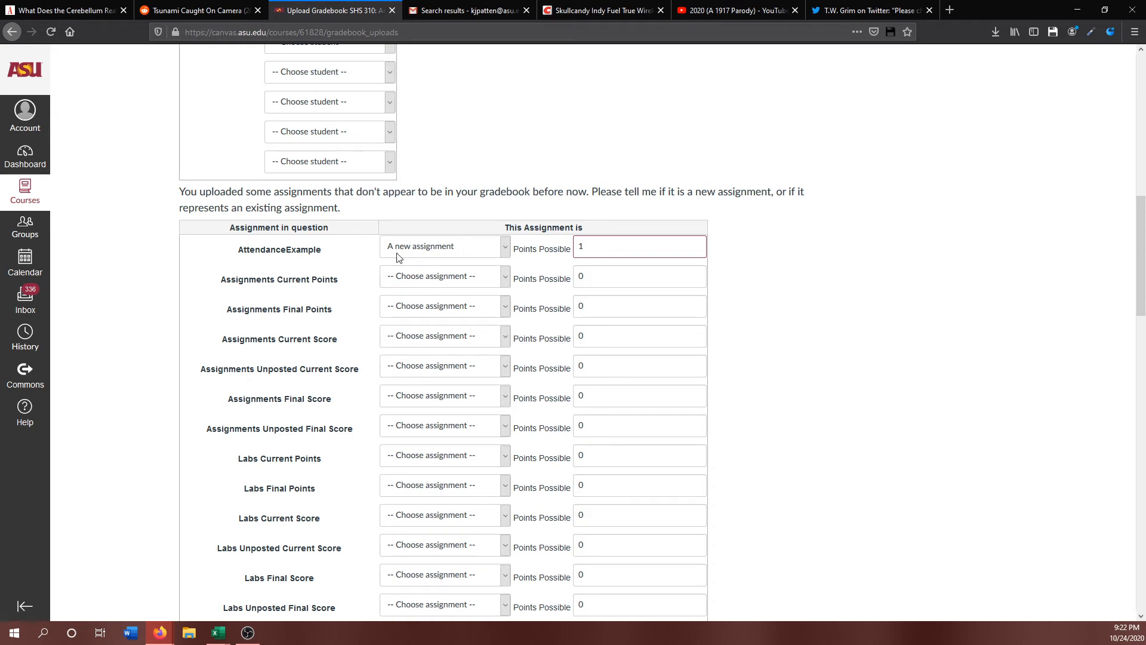
Designate Assignments Current Points as a new assignment with 1 point possible.
{"action": "scroll", "coordinate": [313, 250], "scroll_direction": "down", "scroll_amount": 2}
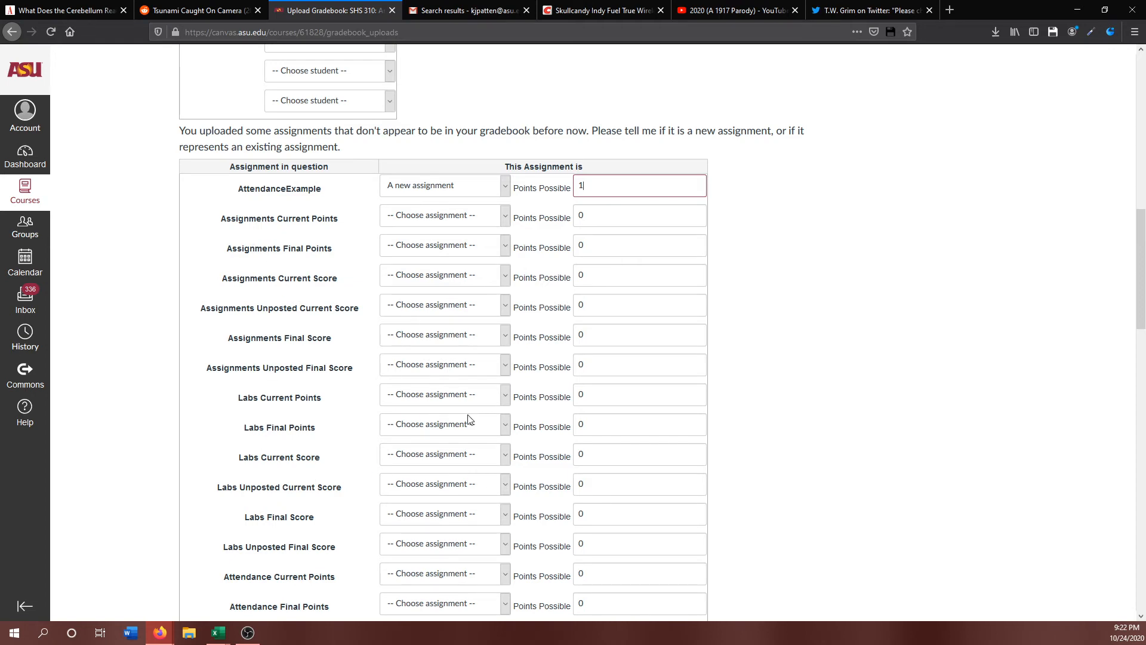
{"action": "left_click", "coordinate": [436, 216]}
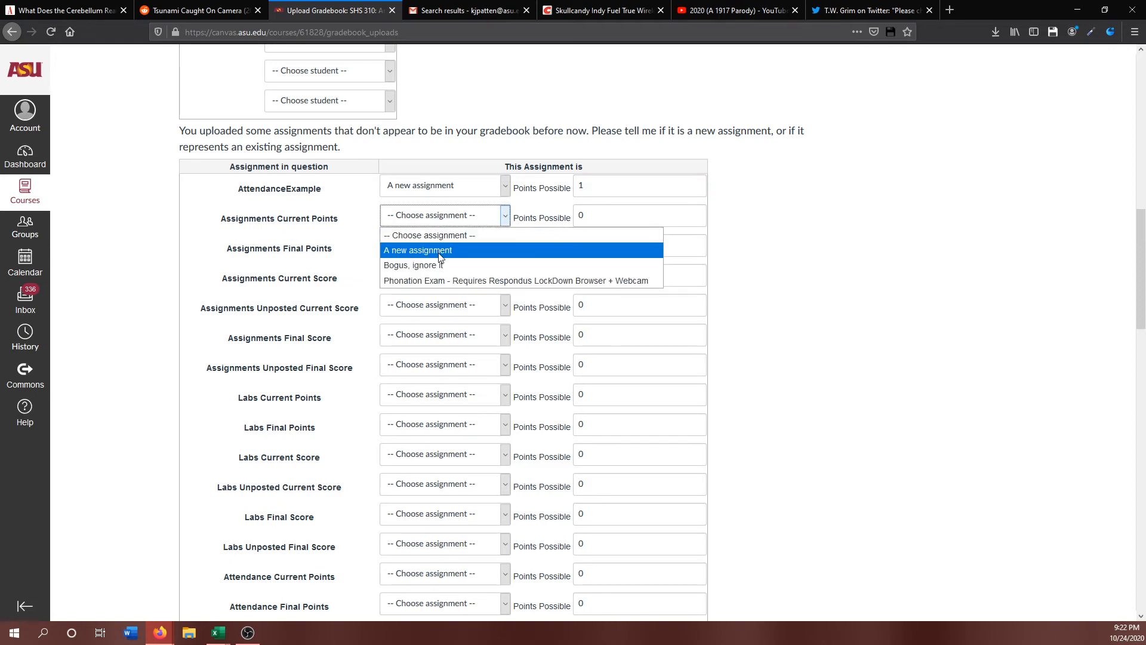
{"action": "left_click", "coordinate": [442, 251]}
{"action": "key", "text": "Tab"}
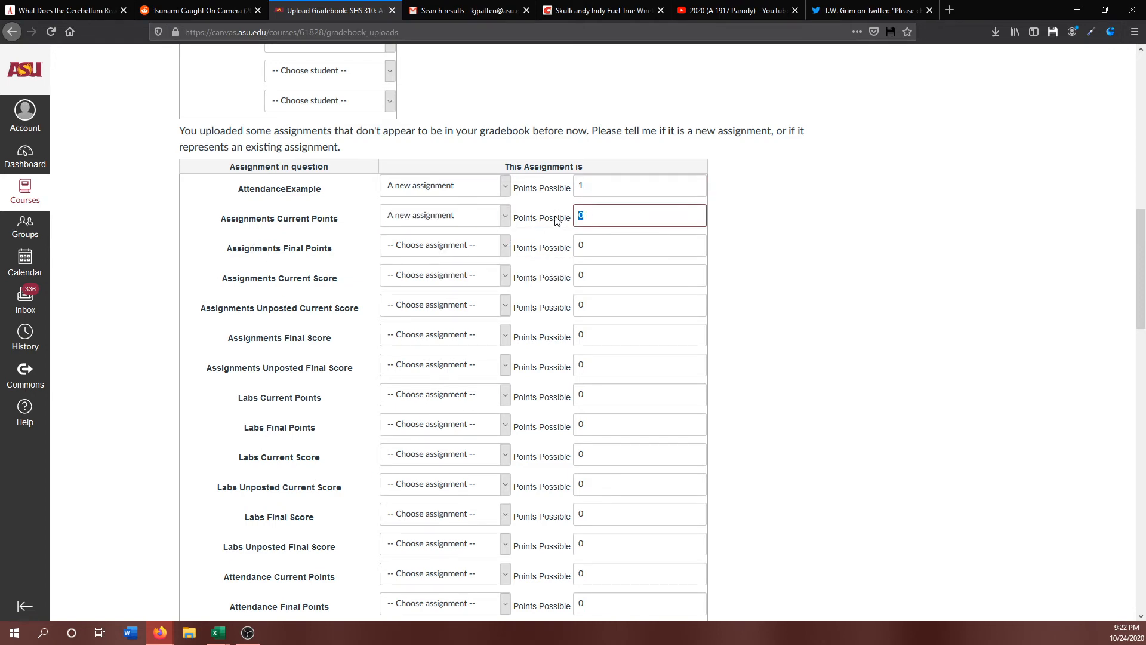
{"action": "type", "text": "1"}
{"action": "left_click", "coordinate": [776, 277]}
Examine the whole upload page, from the unmatched student rows to the end of the unrecognized assignments list.
{"action": "scroll", "coordinate": [776, 276], "scroll_direction": "down", "scroll_amount": 10}
{"action": "scroll", "coordinate": [777, 276], "scroll_direction": "down", "scroll_amount": 10}
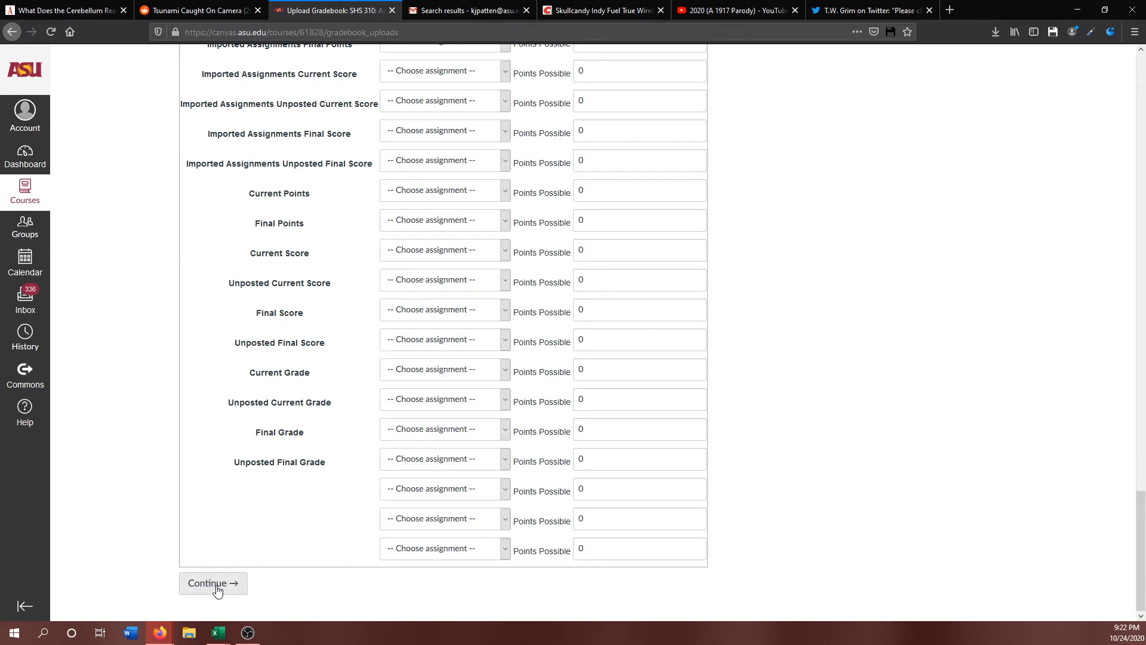
{"action": "scroll", "coordinate": [760, 437], "scroll_direction": "up", "scroll_amount": 15}
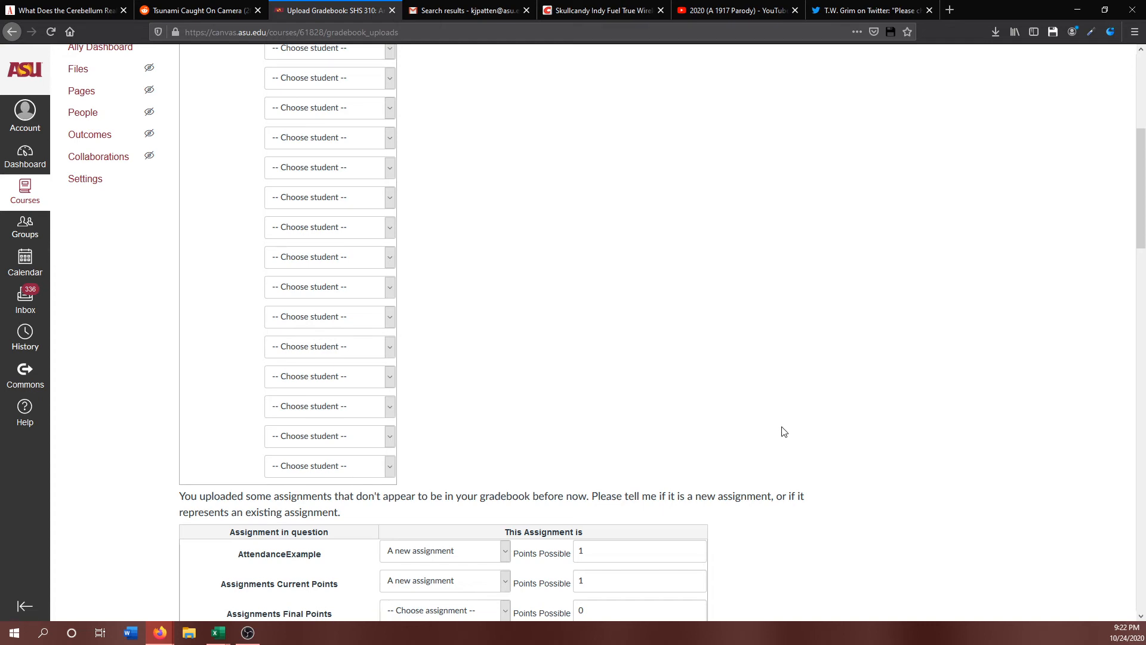
{"action": "scroll", "coordinate": [784, 431], "scroll_direction": "up", "scroll_amount": 5}
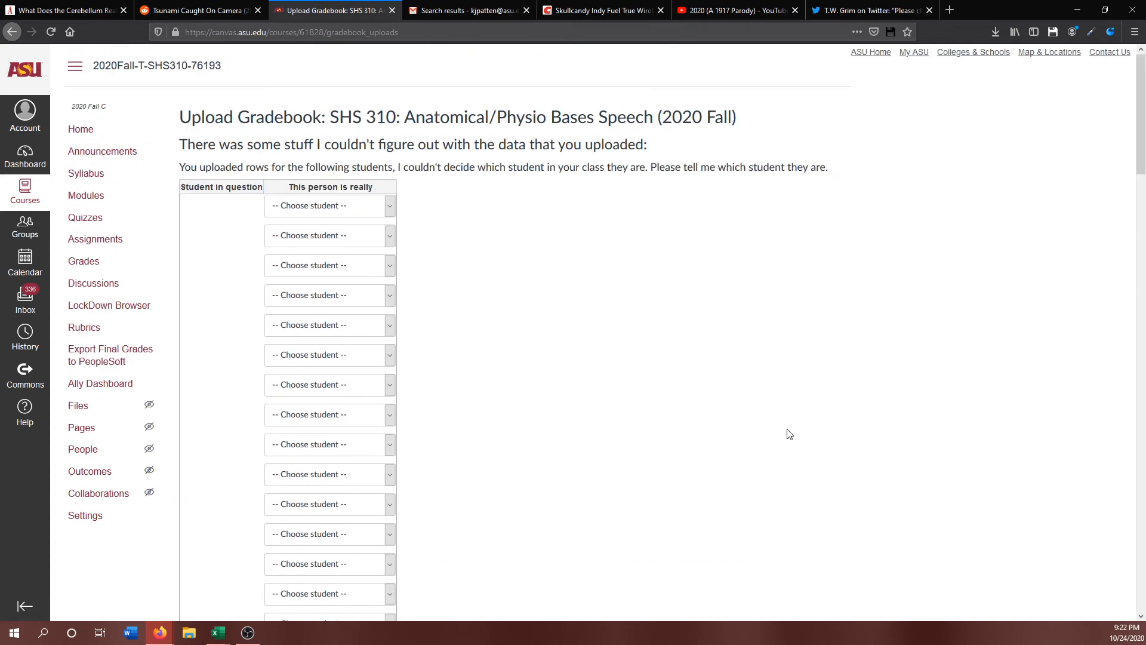
{"action": "scroll", "coordinate": [789, 432], "scroll_direction": "down", "scroll_amount": 20}
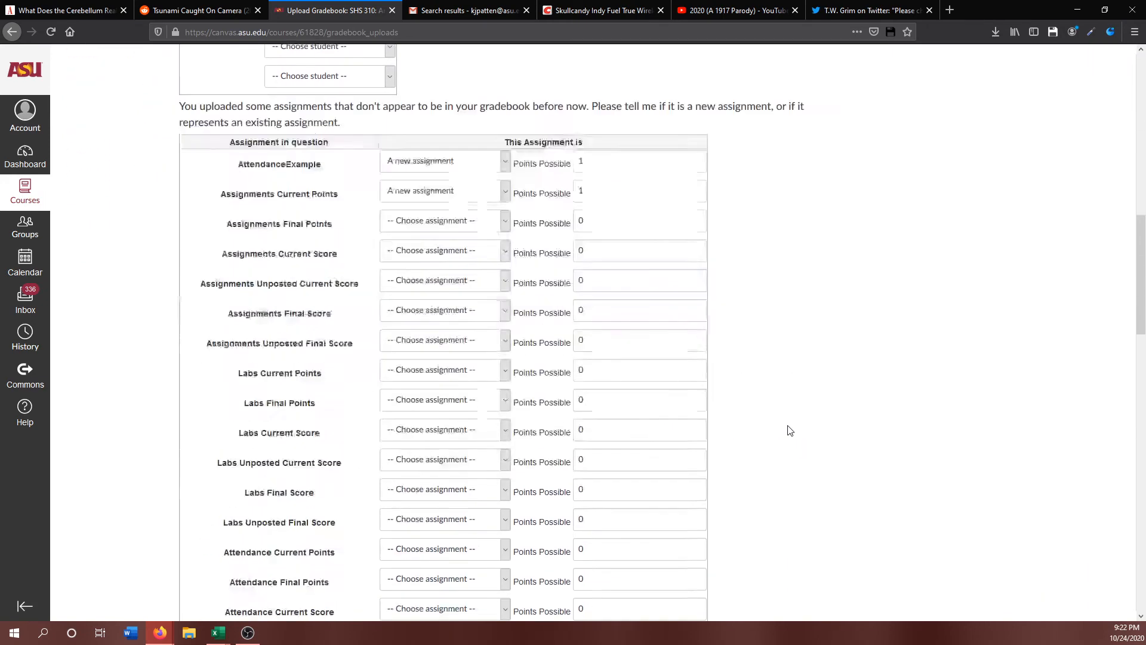
{"action": "scroll", "coordinate": [792, 430], "scroll_direction": "down", "scroll_amount": 8}
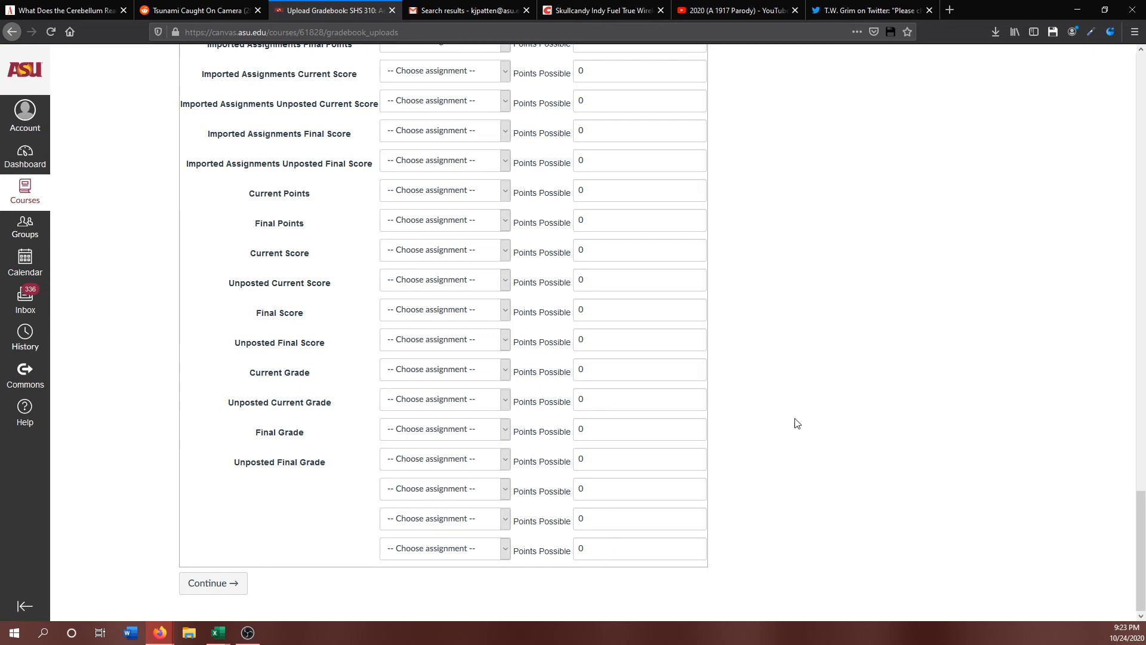
{"action": "scroll", "coordinate": [797, 423], "scroll_direction": "up", "scroll_amount": 20}
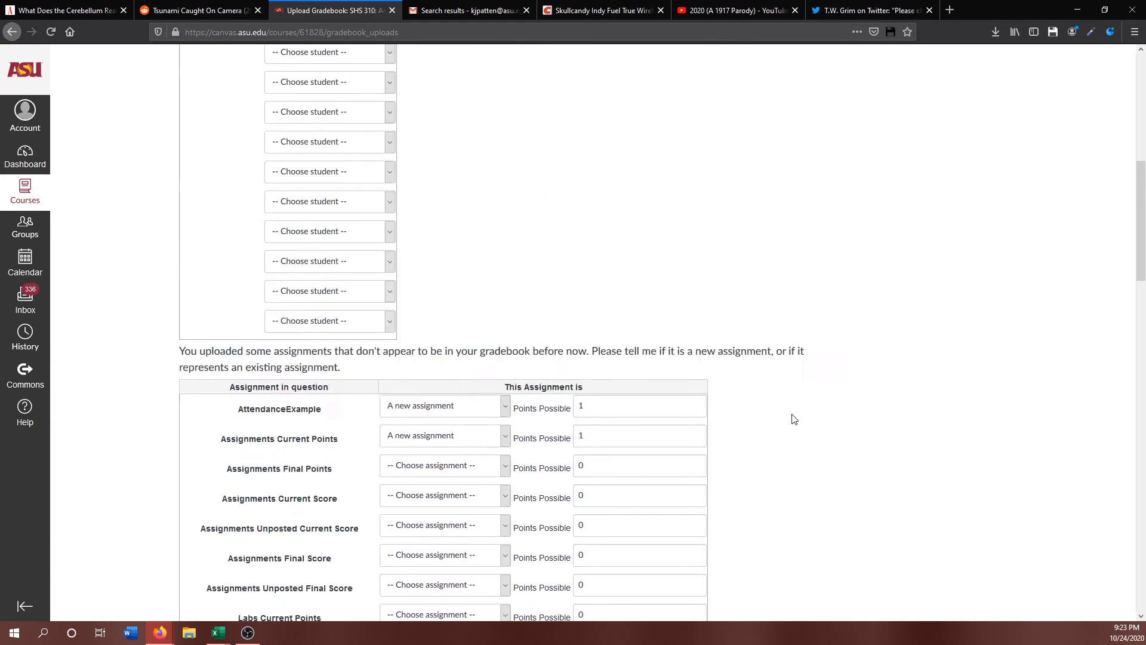
{"action": "scroll", "coordinate": [794, 420], "scroll_direction": "up", "scroll_amount": 8}
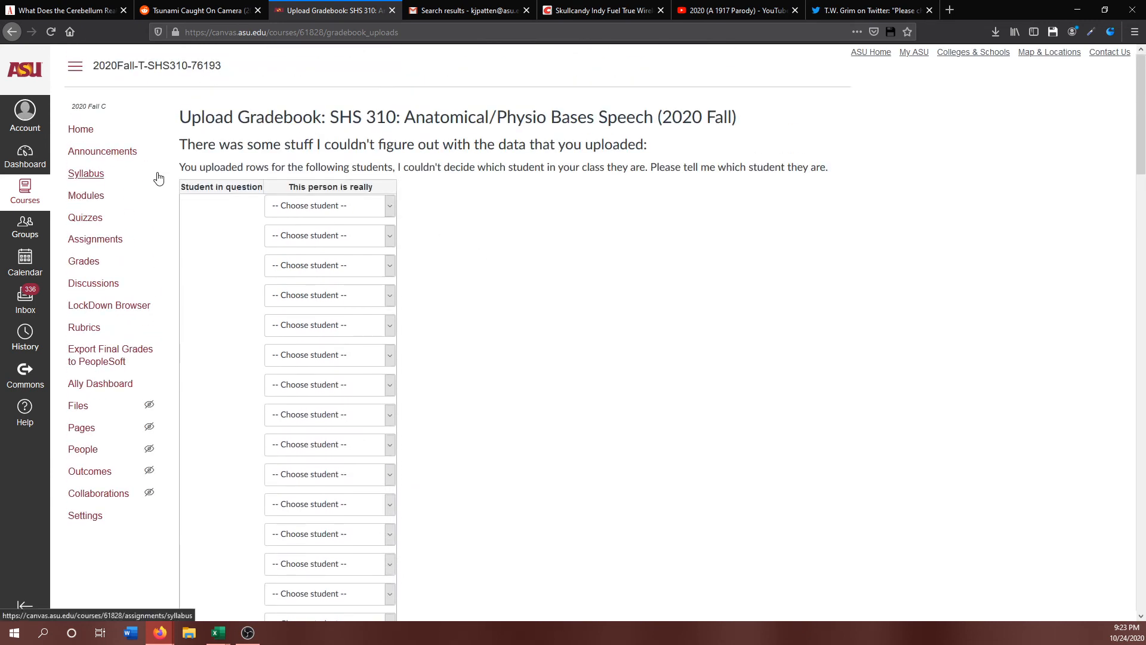
Leave the gradebook upload for the course's Grades page and go on to its Assignments page.
{"action": "left_click", "coordinate": [78, 261]}
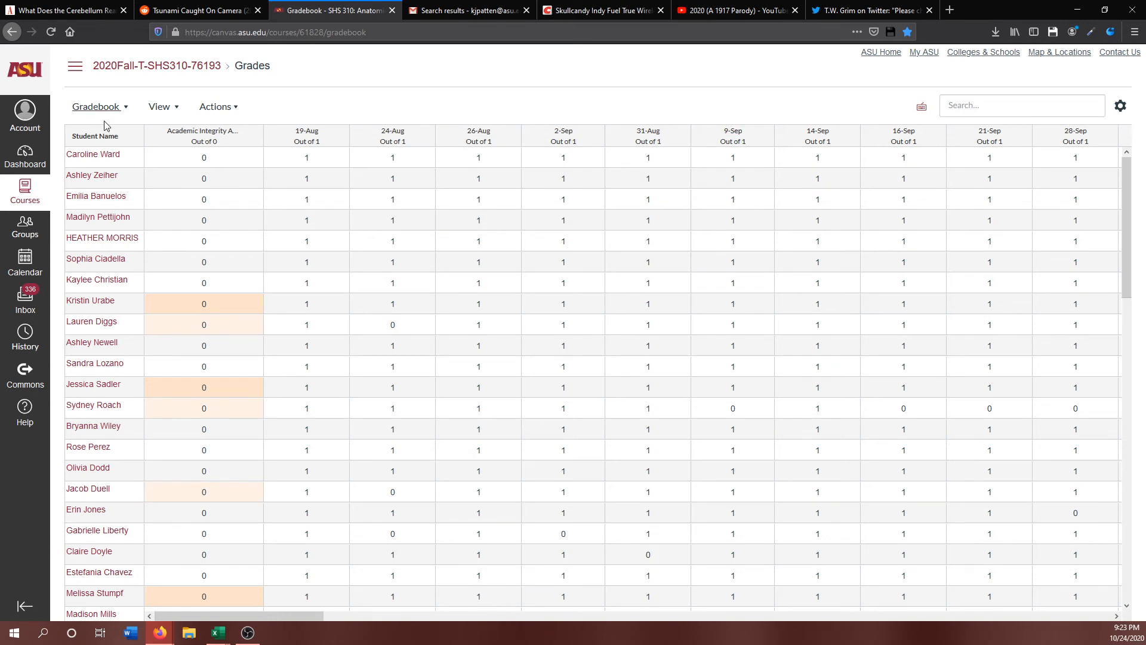
{"action": "left_click", "coordinate": [75, 65]}
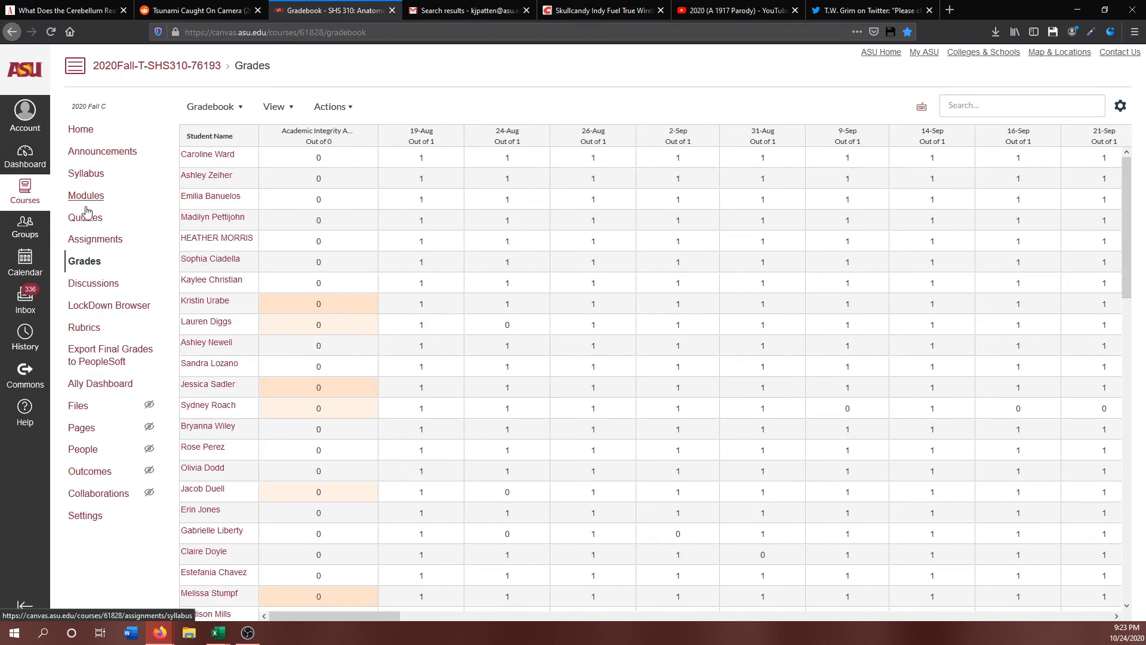
{"action": "left_click", "coordinate": [87, 242]}
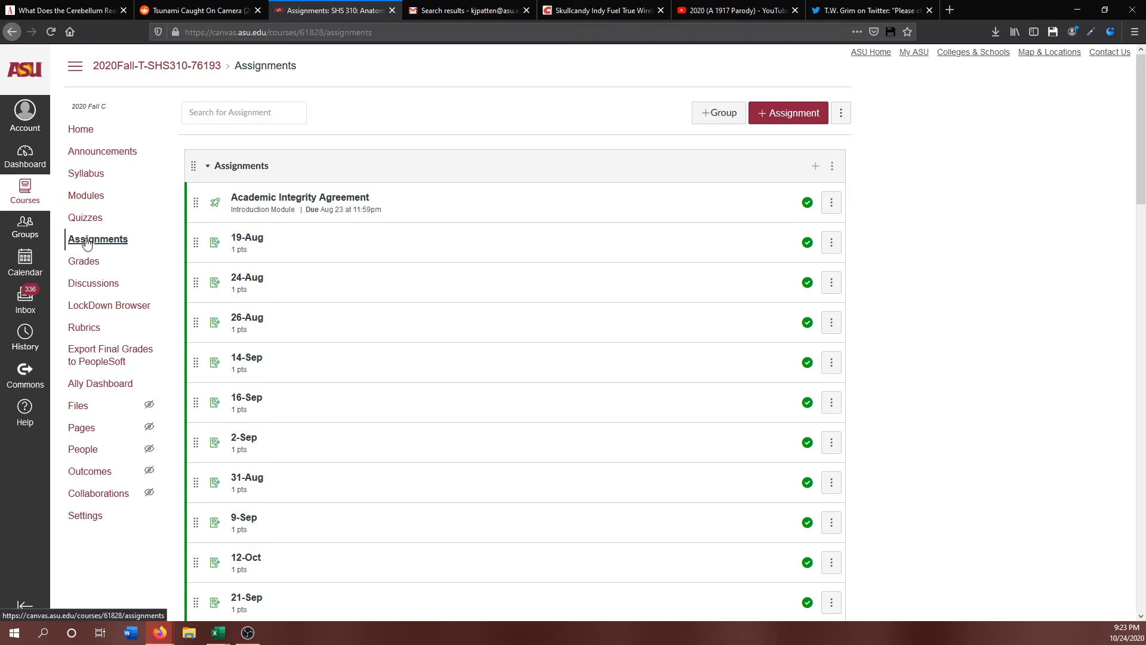
Examine how the course's assignments are grouped, including the dated entries, Labs, Attendance and Quizzes.
{"action": "scroll", "coordinate": [277, 177], "scroll_direction": "down", "scroll_amount": 15}
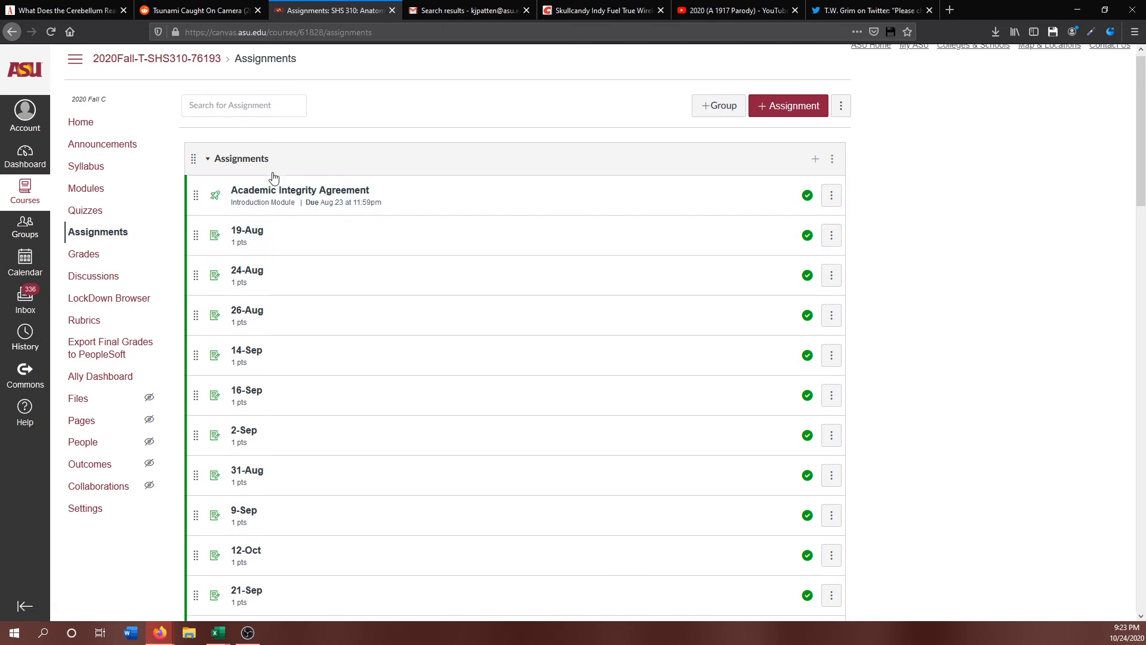
{"action": "scroll", "coordinate": [310, 181], "scroll_direction": "up", "scroll_amount": 2}
{"action": "scroll", "coordinate": [310, 182], "scroll_direction": "up", "scroll_amount": 1}
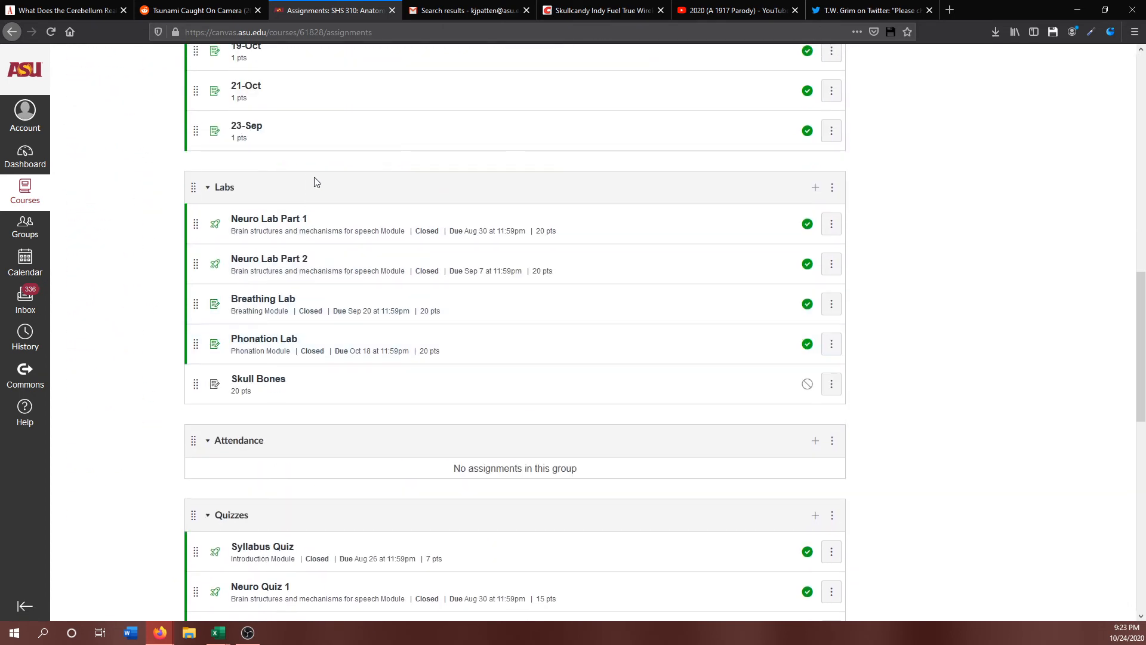
{"action": "scroll", "coordinate": [316, 182], "scroll_direction": "down", "scroll_amount": 4}
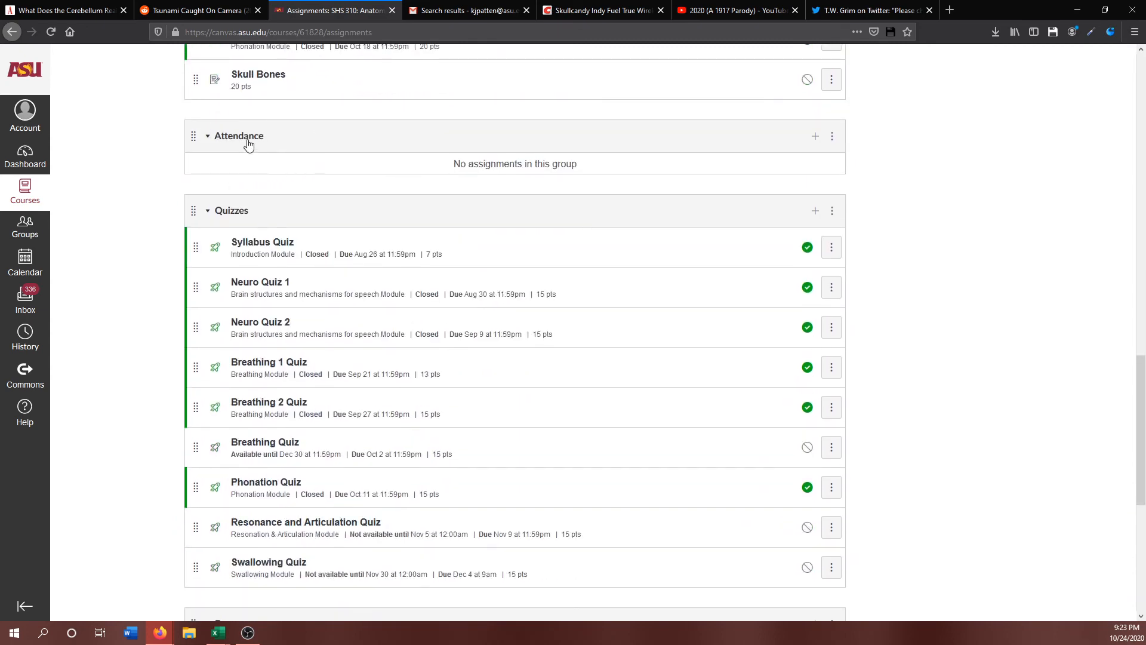
{"action": "scroll", "coordinate": [251, 152], "scroll_direction": "up", "scroll_amount": 5}
{"action": "scroll", "coordinate": [250, 153], "scroll_direction": "down", "scroll_amount": 2}
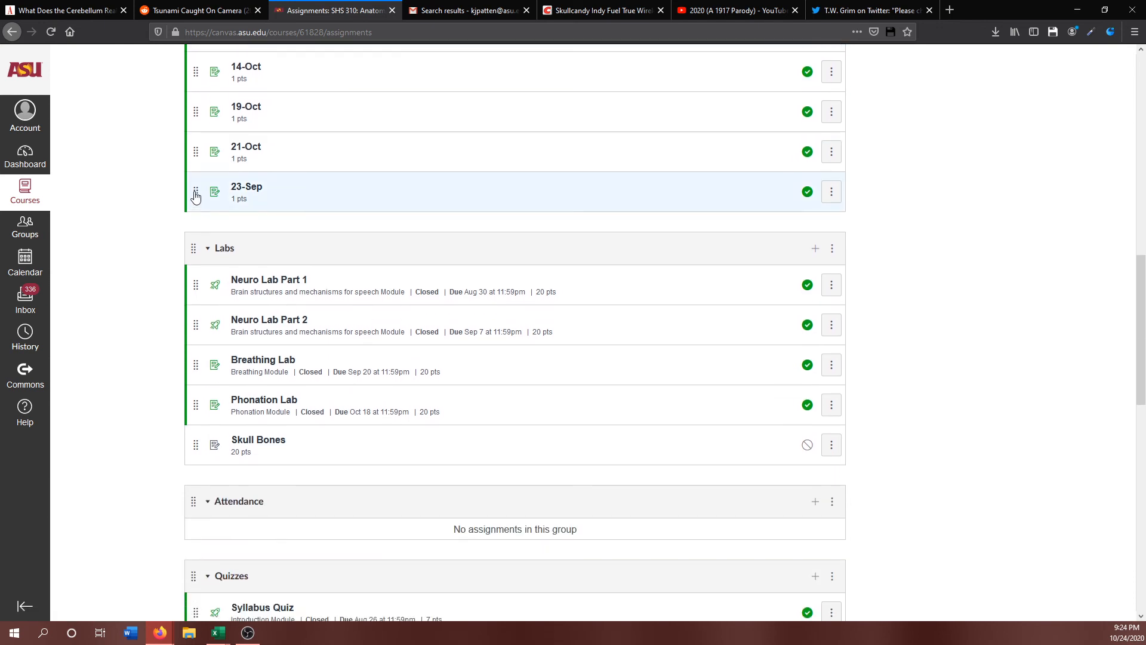
Move the 19-Aug assignment into the Attendance group and place that group directly above Labs.
{"action": "scroll", "coordinate": [195, 196], "scroll_direction": "up", "scroll_amount": 5}
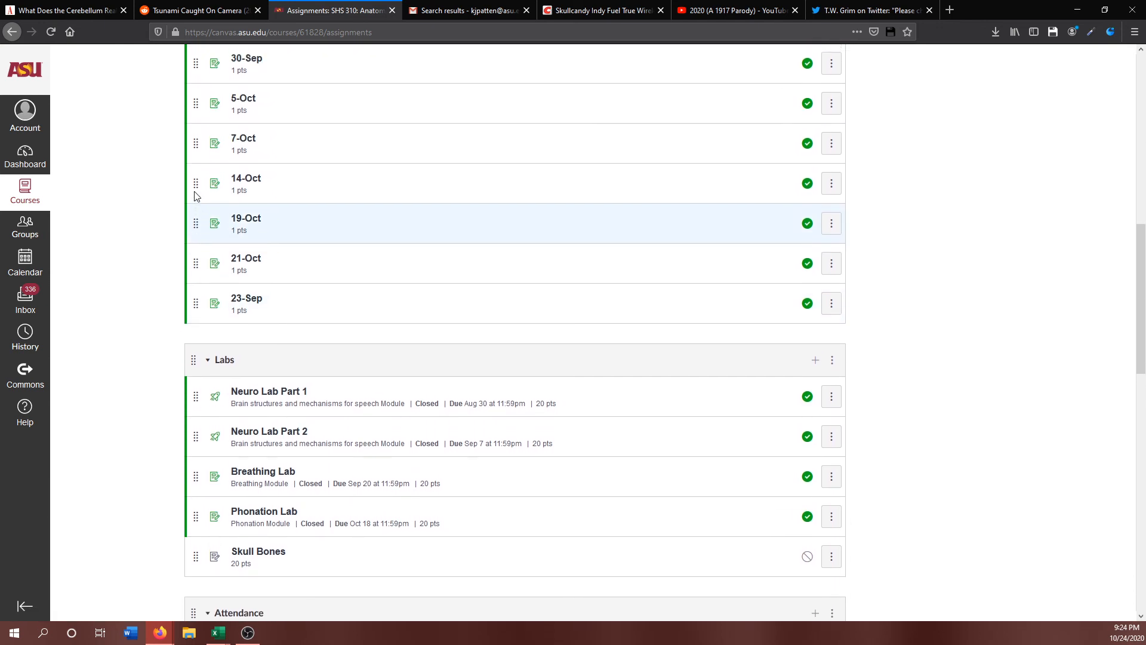
{"action": "scroll", "coordinate": [197, 196], "scroll_direction": "up", "scroll_amount": 3}
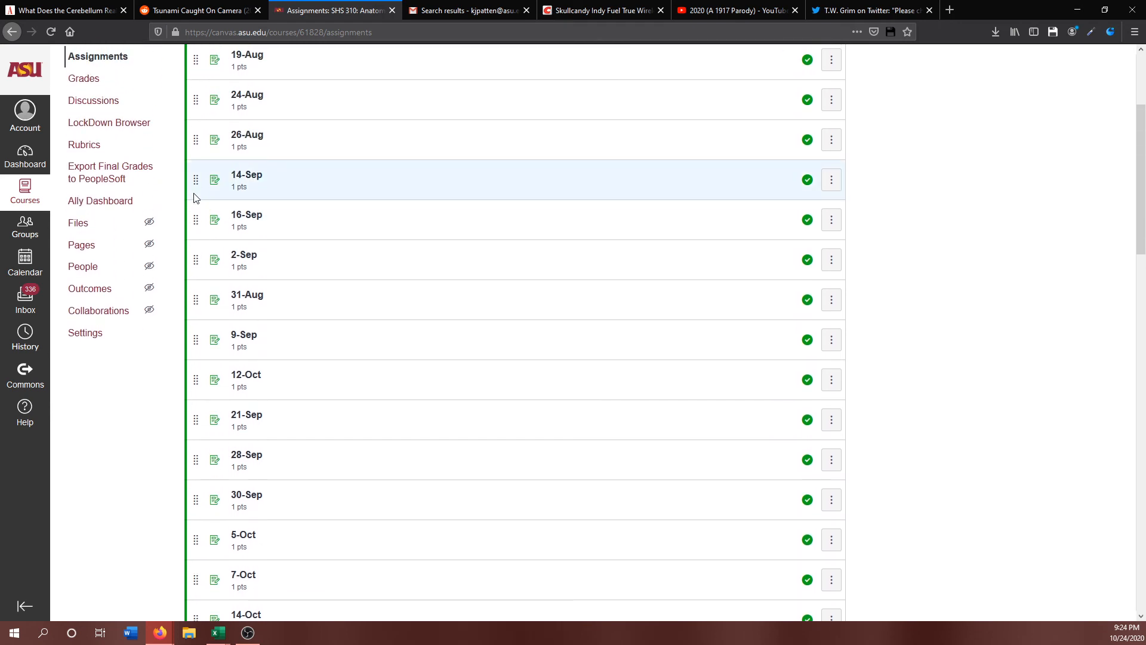
{"action": "scroll", "coordinate": [202, 248], "scroll_direction": "up", "scroll_amount": 2}
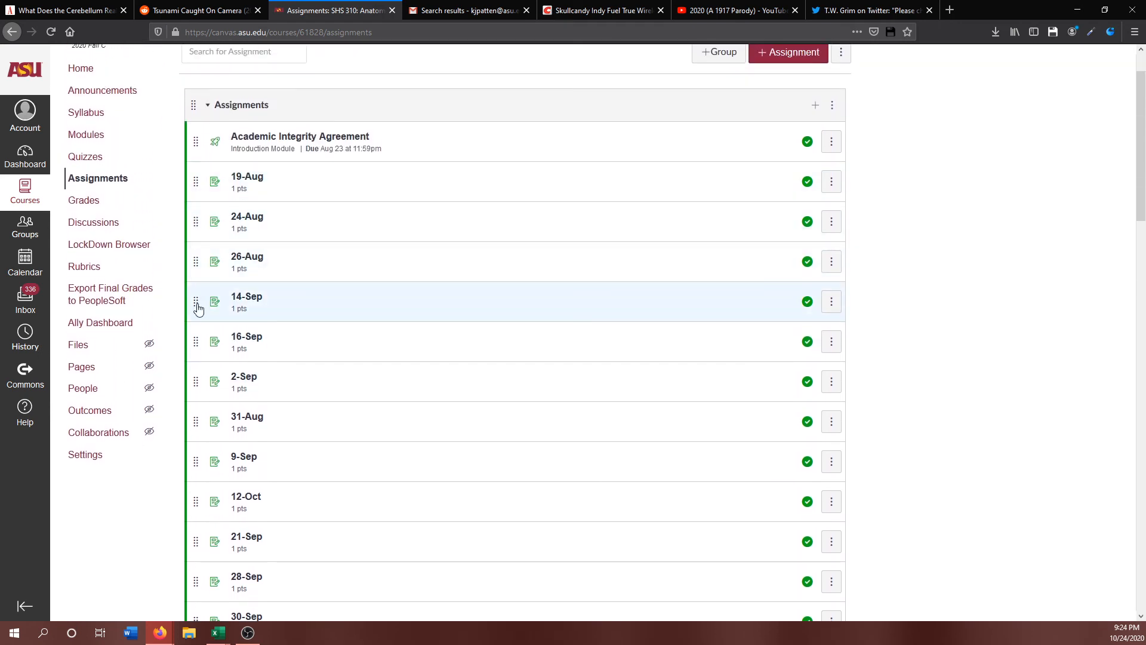
{"action": "left_click_drag", "start_coordinate": [198, 183], "coordinate": [205, 461]}
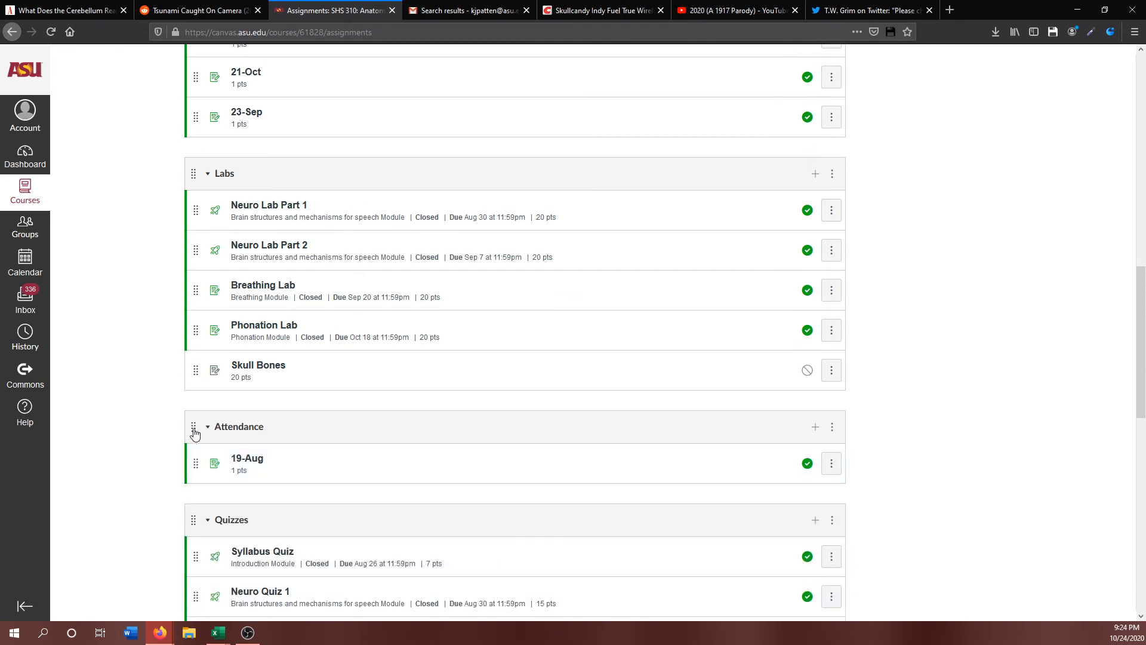
{"action": "left_click_drag", "start_coordinate": [195, 435], "coordinate": [194, 180]}
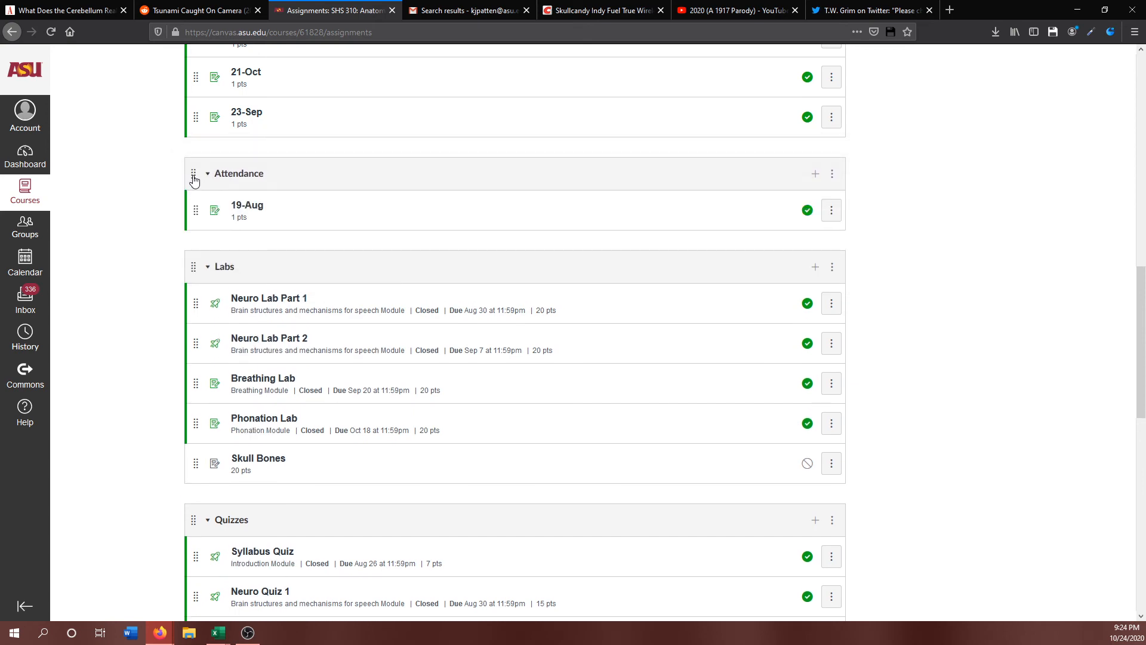
Move the 24-Aug and 26-Aug assignments from the Assignments group to the end of the Attendance group.
{"action": "scroll", "coordinate": [210, 200], "scroll_direction": "up", "scroll_amount": 13}
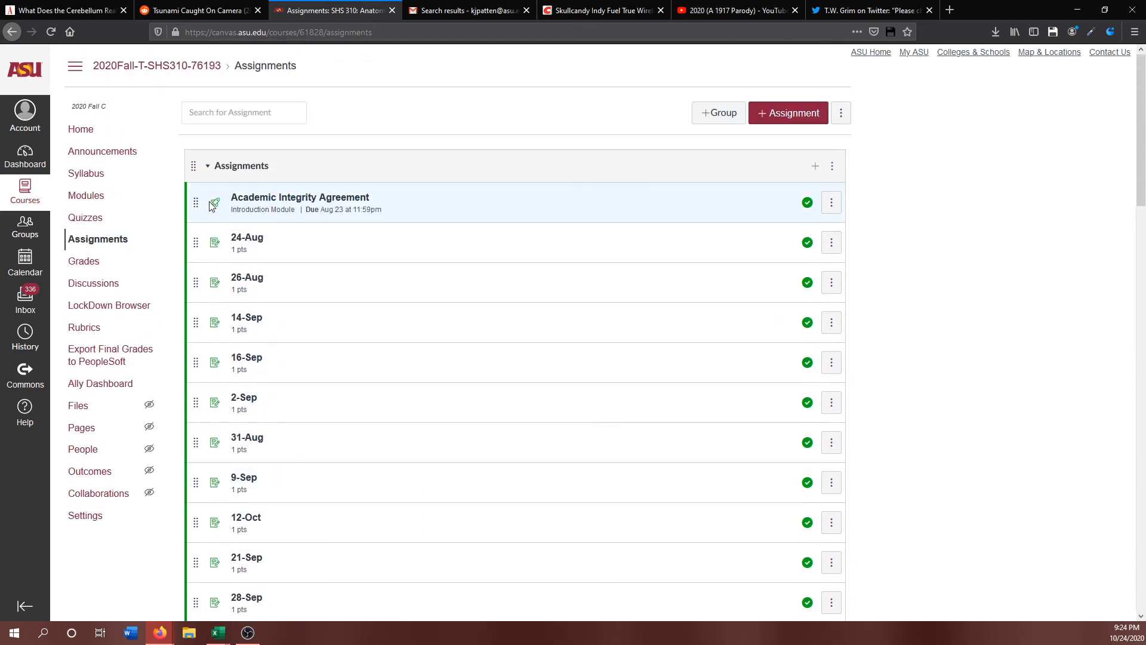
{"action": "scroll", "coordinate": [210, 205], "scroll_direction": "down", "scroll_amount": 4}
{"action": "scroll", "coordinate": [211, 205], "scroll_direction": "up", "scroll_amount": 3}
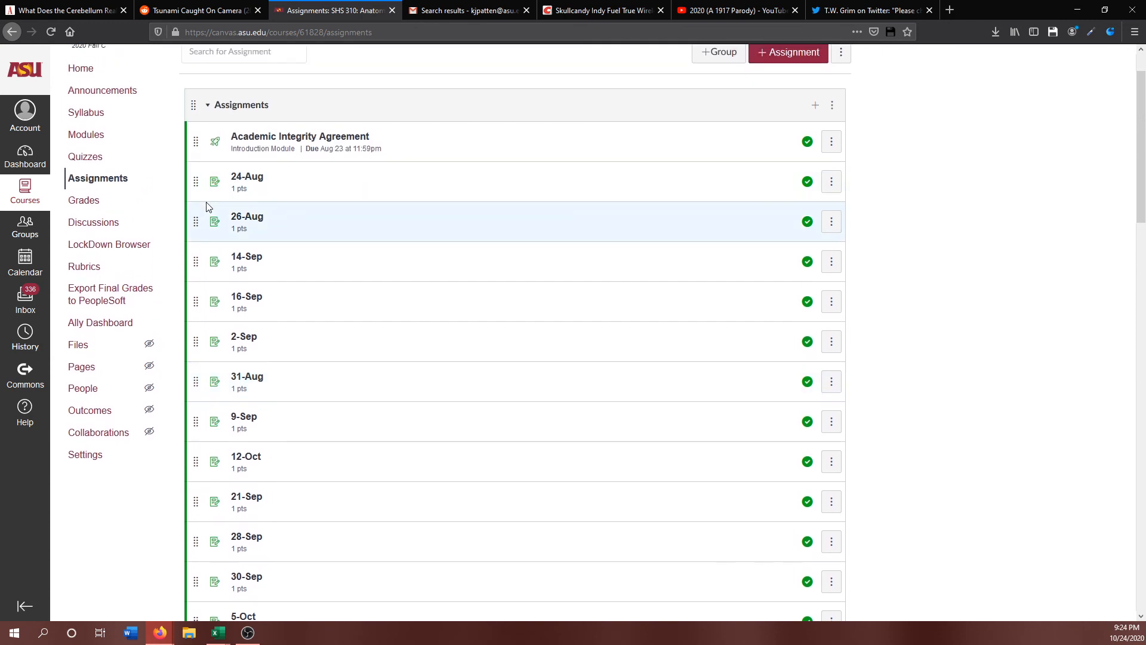
{"action": "left_click_drag", "start_coordinate": [197, 197], "coordinate": [192, 512]}
{"action": "scroll", "coordinate": [191, 477], "scroll_direction": "up", "scroll_amount": 8}
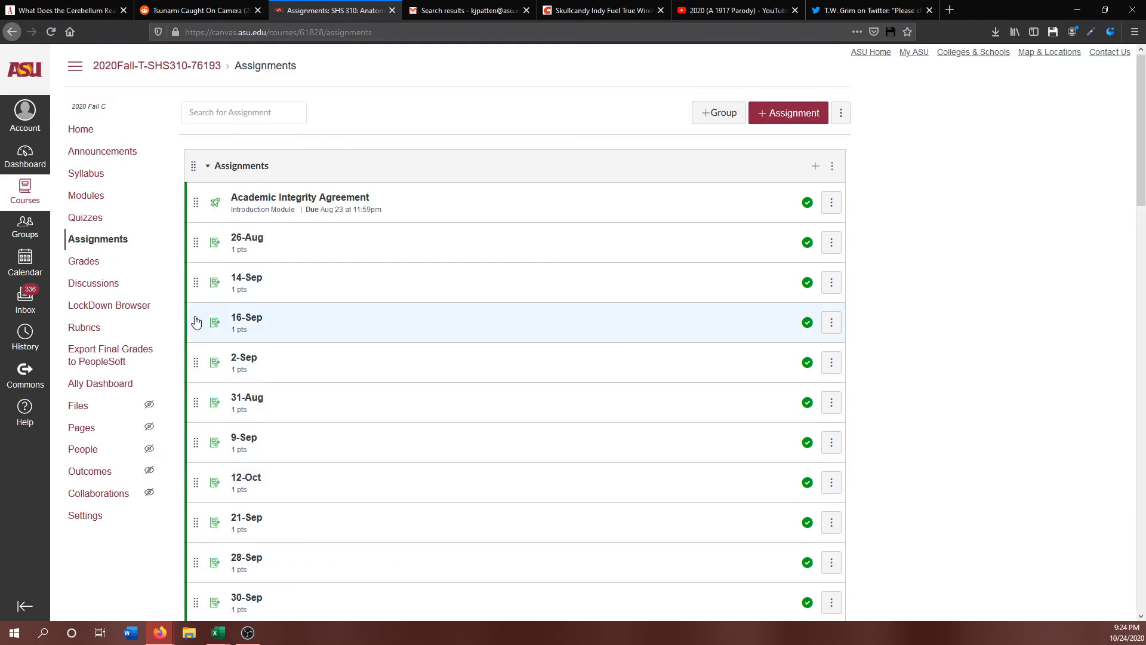
{"action": "left_click_drag", "start_coordinate": [195, 242], "coordinate": [195, 564]}
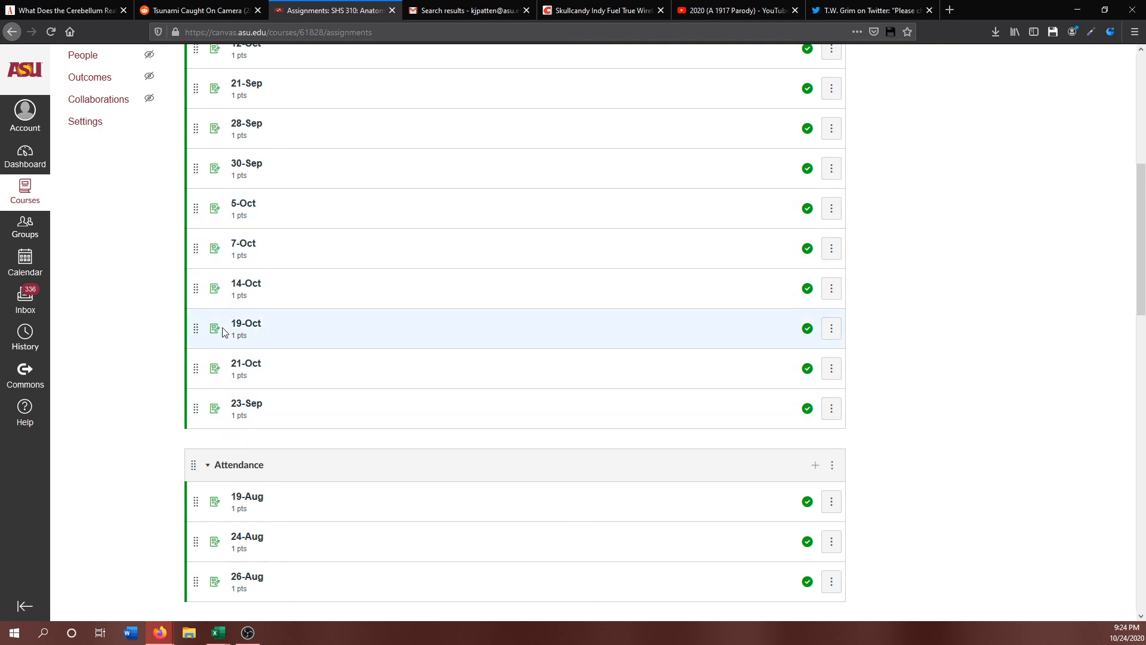
Open the course's Grades page and examine the assignment columns through to the Assignments, Attendance, Labs, Quizzes and Exams group totals.
{"action": "scroll", "coordinate": [224, 332], "scroll_direction": "down", "scroll_amount": 5}
{"action": "scroll", "coordinate": [224, 332], "scroll_direction": "down", "scroll_amount": 1}
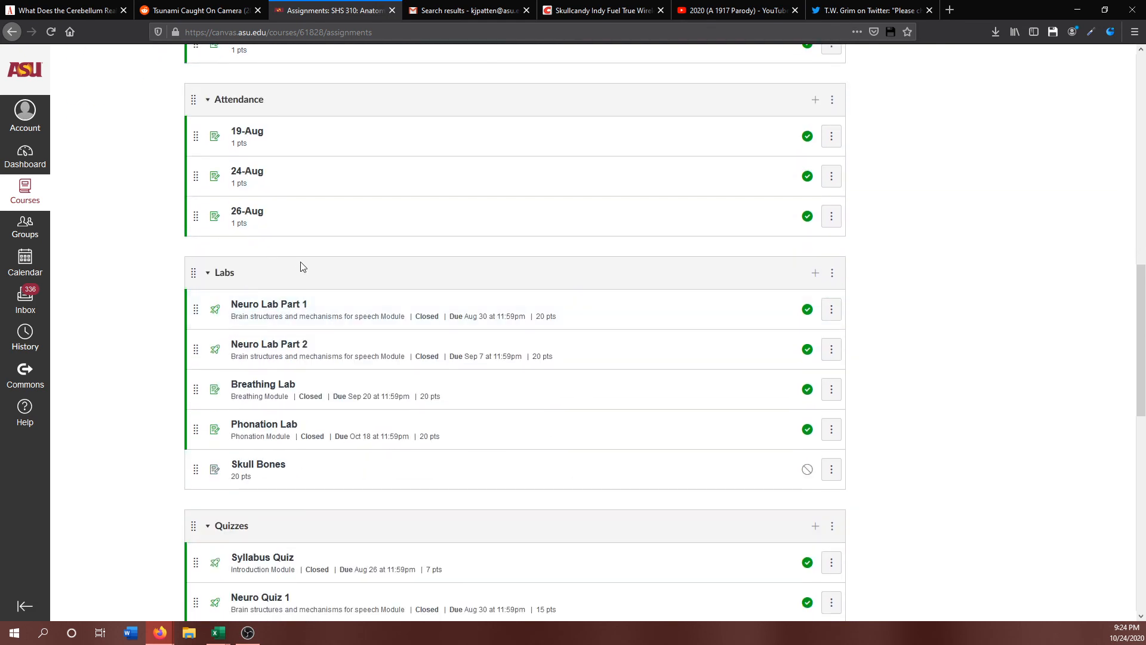
{"action": "scroll", "coordinate": [301, 267], "scroll_direction": "up", "scroll_amount": 2}
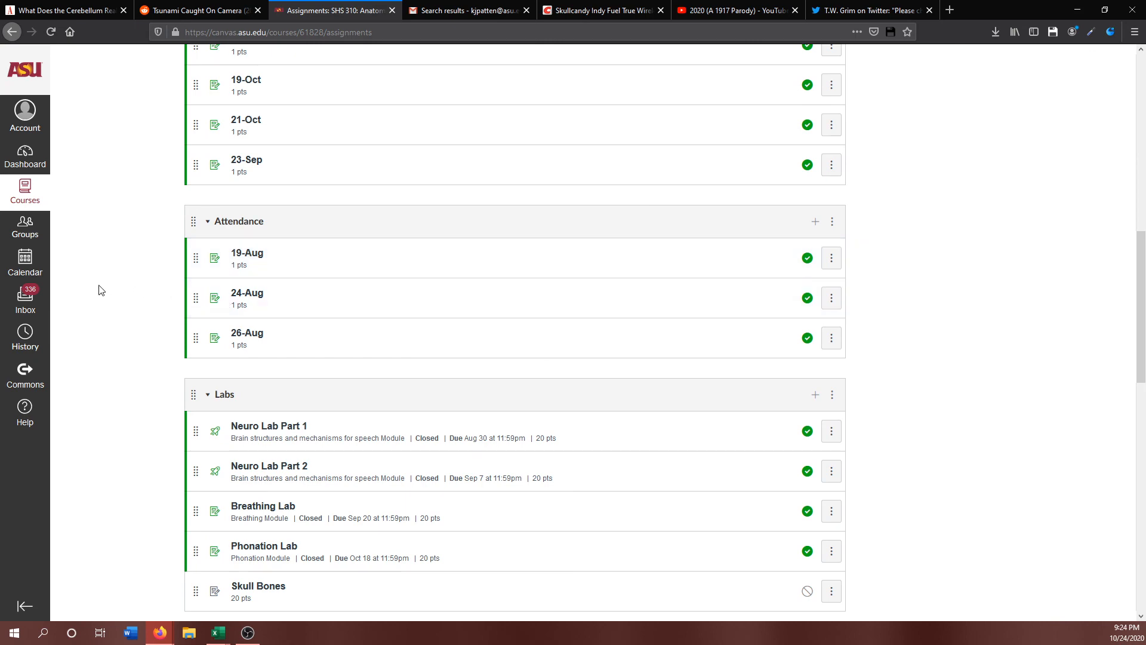
{"action": "scroll", "coordinate": [128, 285], "scroll_direction": "up", "scroll_amount": 11}
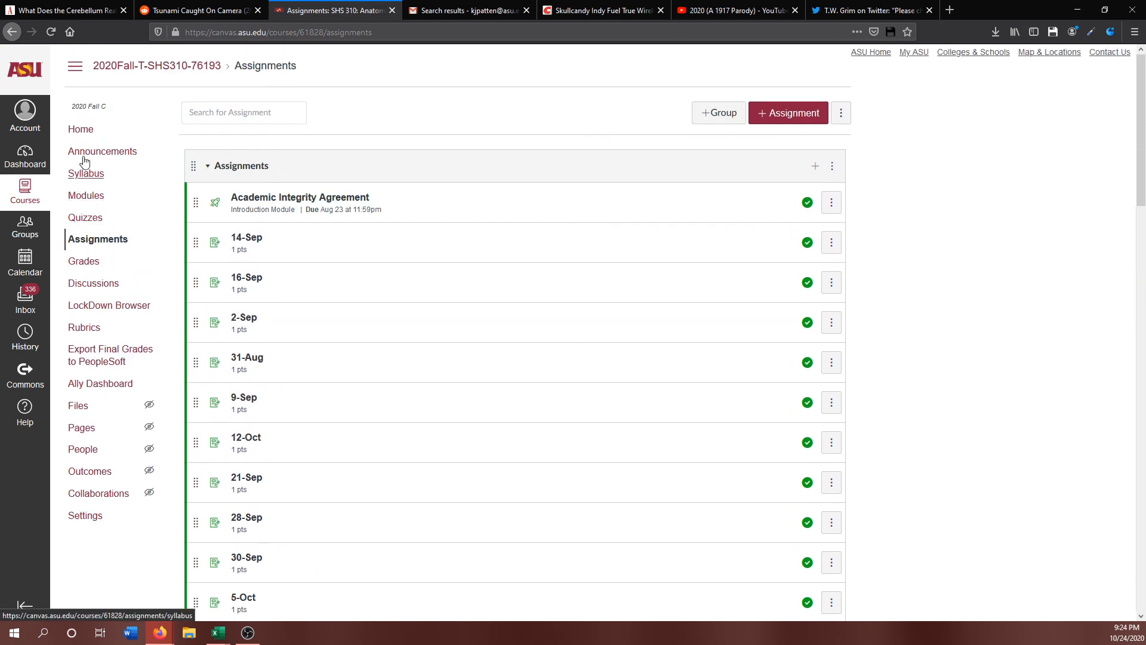
{"action": "left_click", "coordinate": [88, 270]}
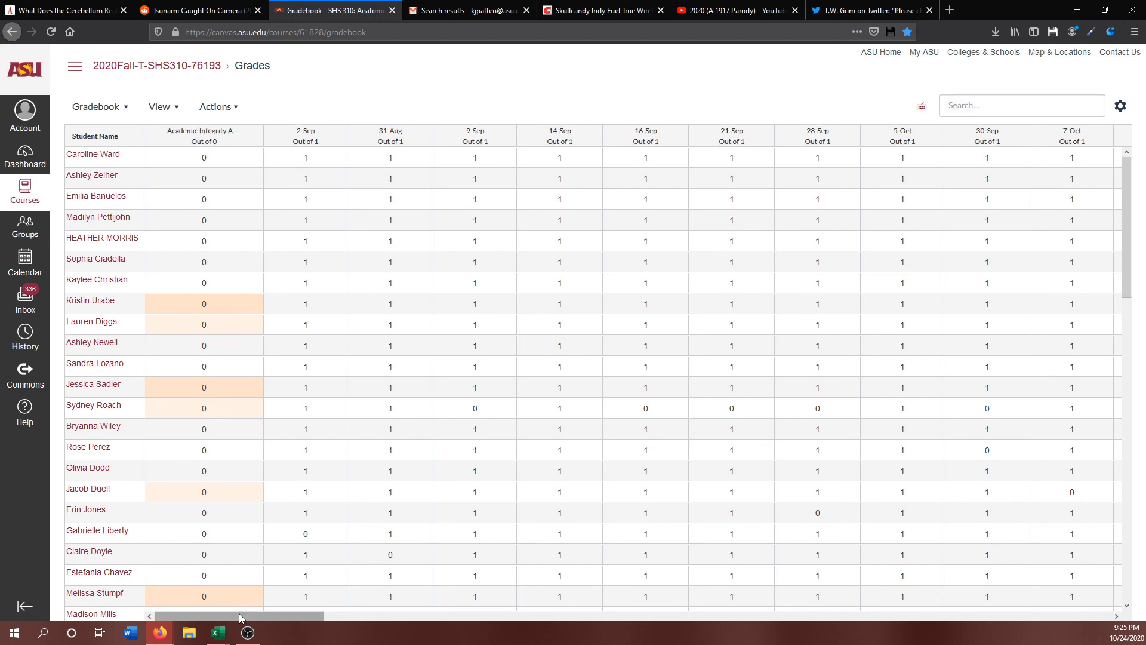
{"action": "left_click_drag", "start_coordinate": [239, 614], "coordinate": [644, 610]}
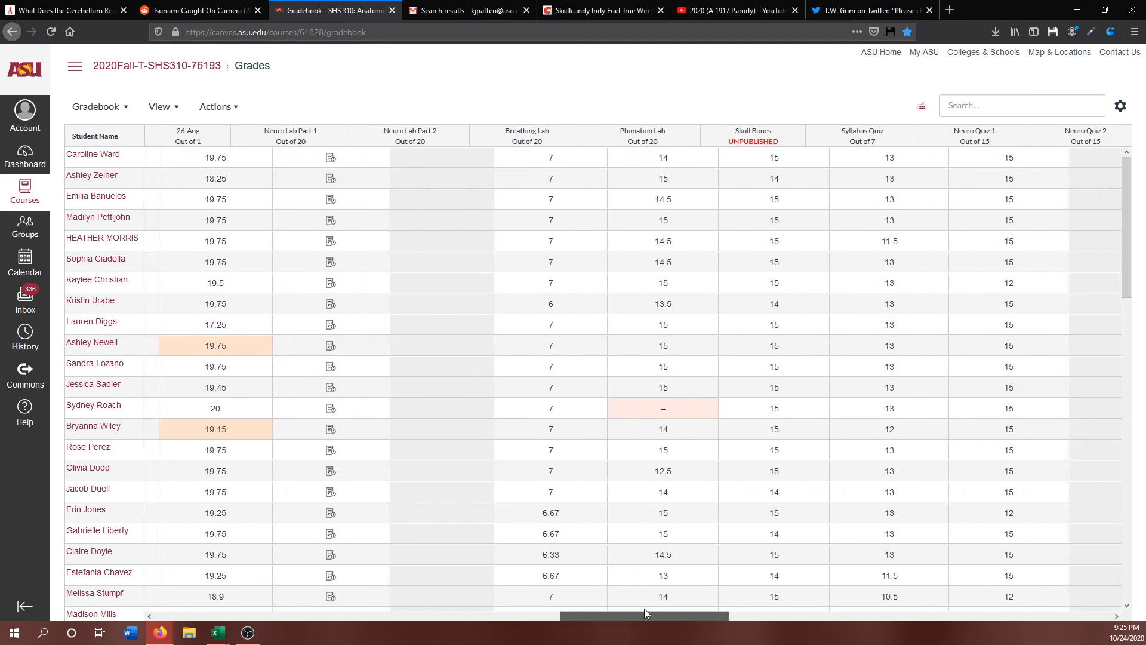
{"action": "left_click_drag", "start_coordinate": [707, 607], "coordinate": [972, 601]}
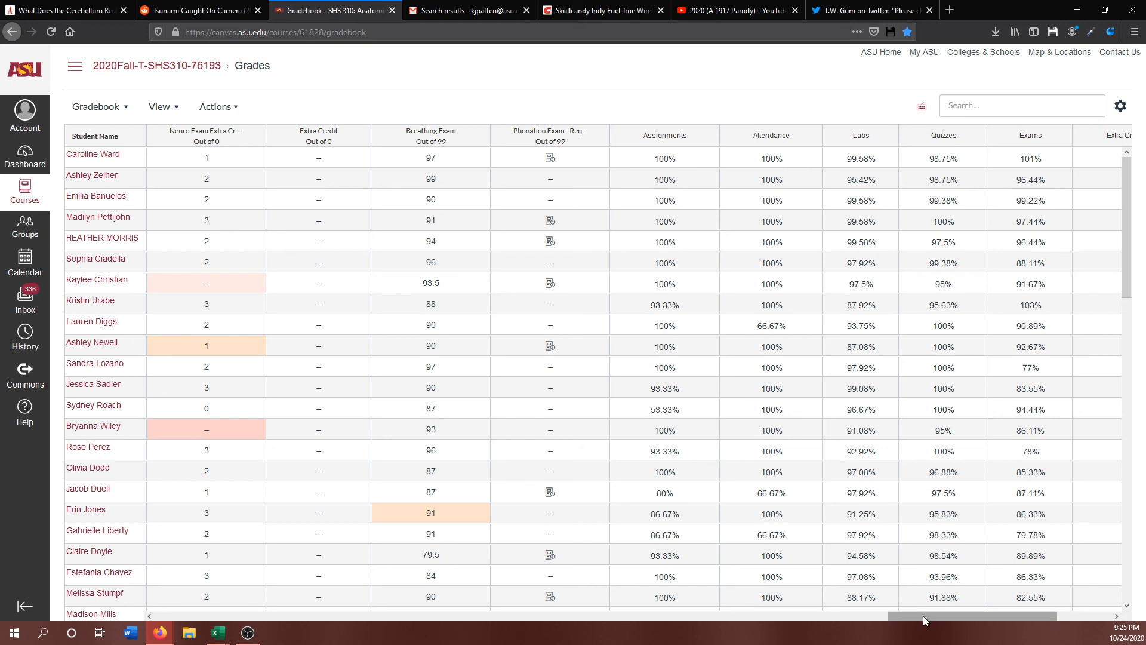
{"action": "left_click_drag", "start_coordinate": [923, 615], "coordinate": [916, 615]}
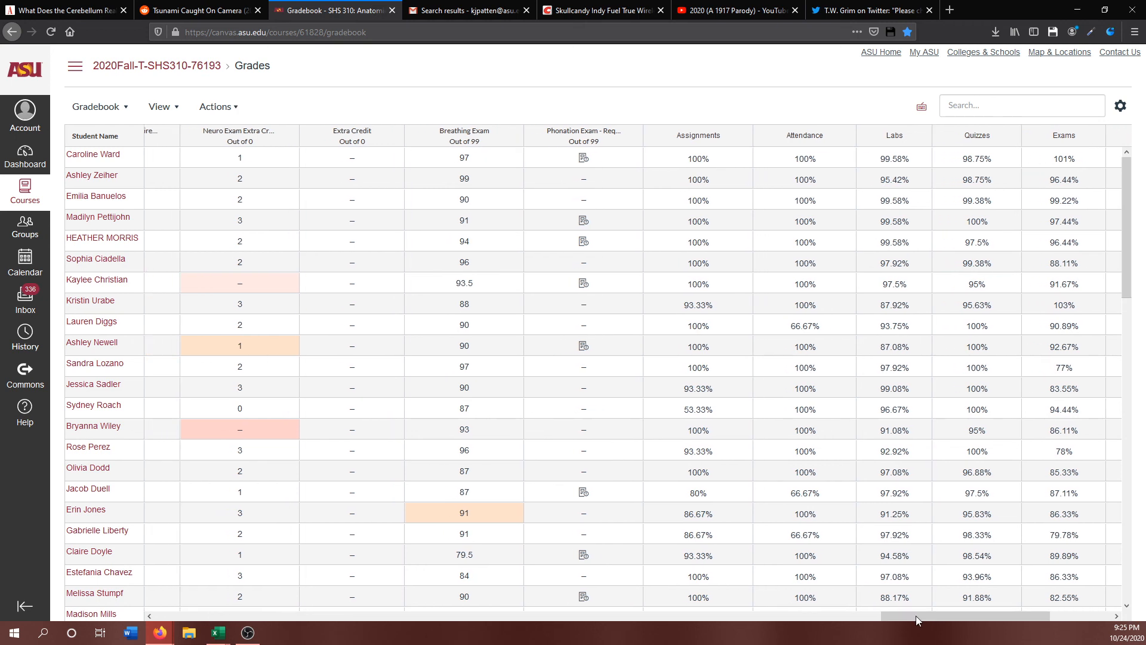